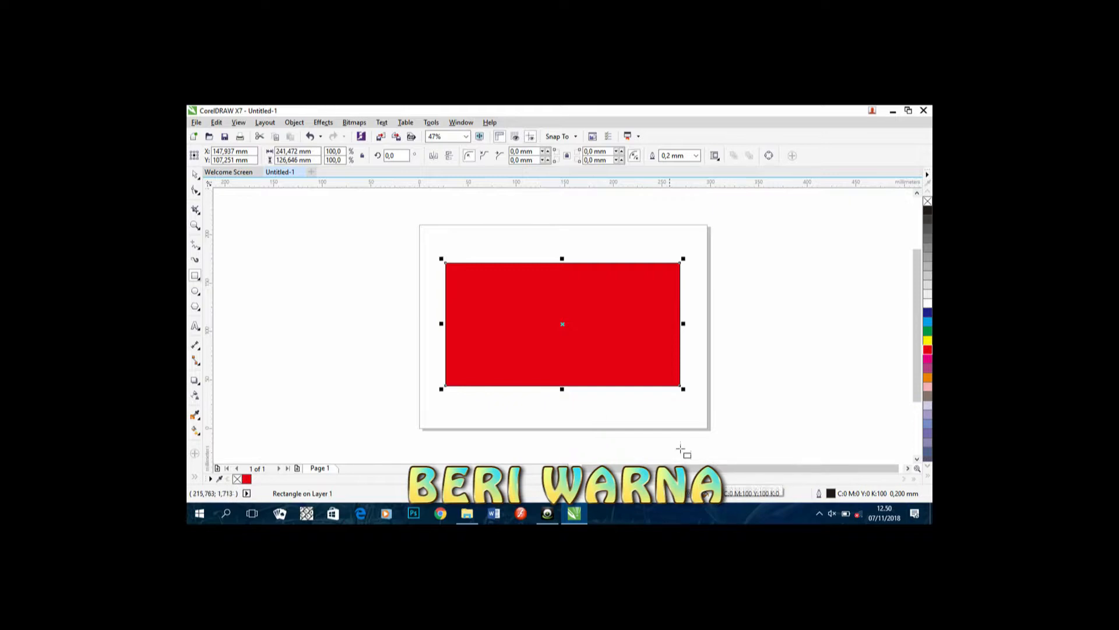
# Step: Give the rectangle a uniform dark maroon fill of C51 M100 Y100 K38
pyautogui.doubleClick(726, 497)
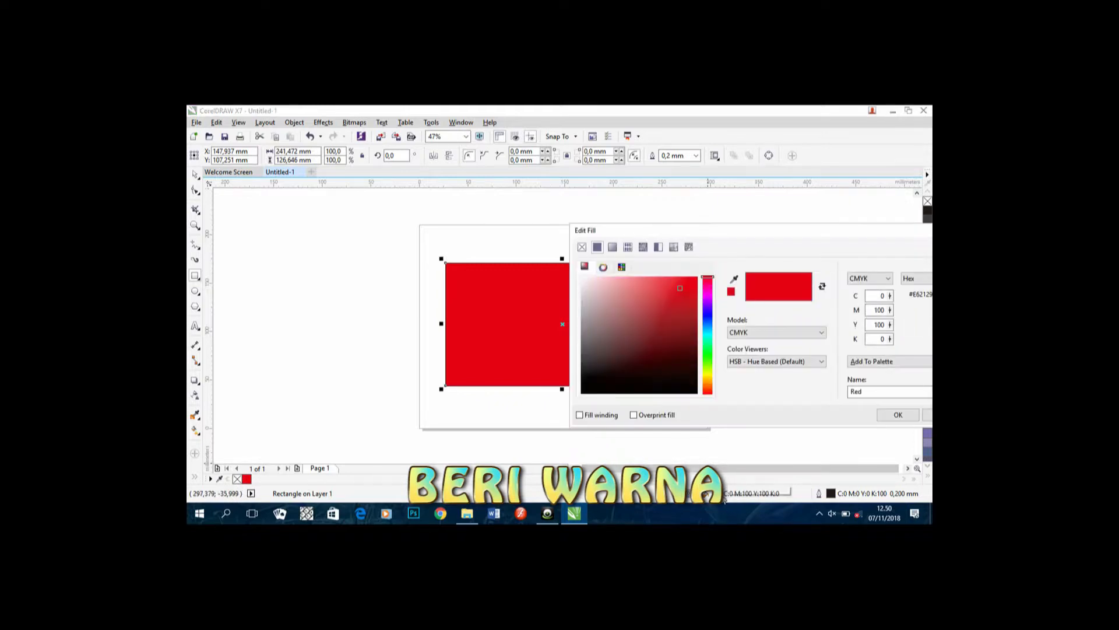
pyautogui.click(612, 247)
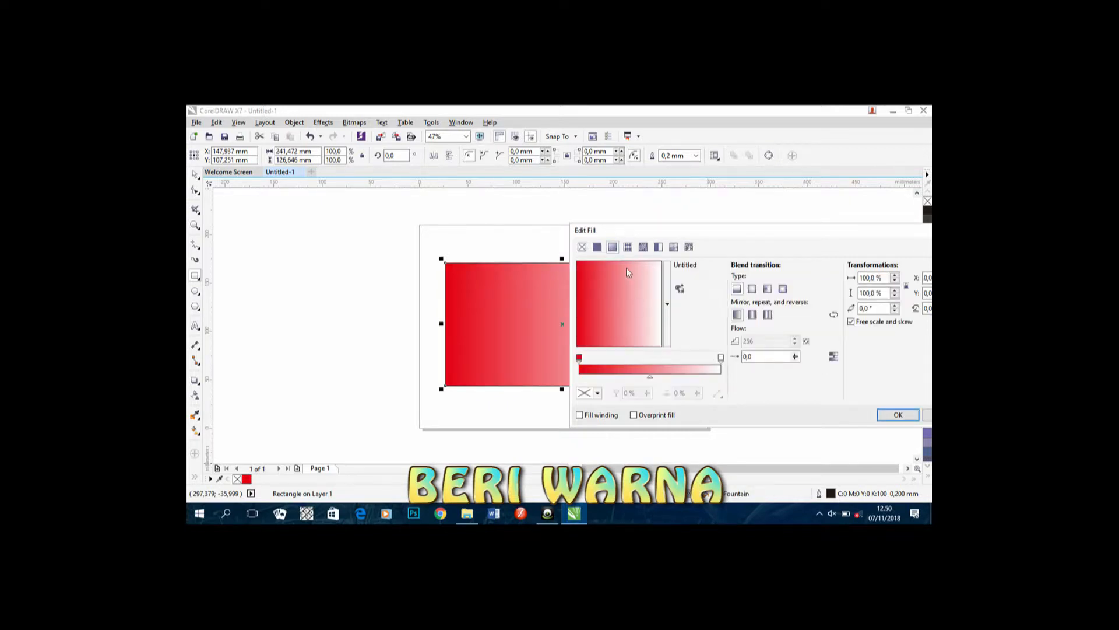
pyautogui.click(597, 247)
pyautogui.click(672, 345)
pyautogui.click(677, 339)
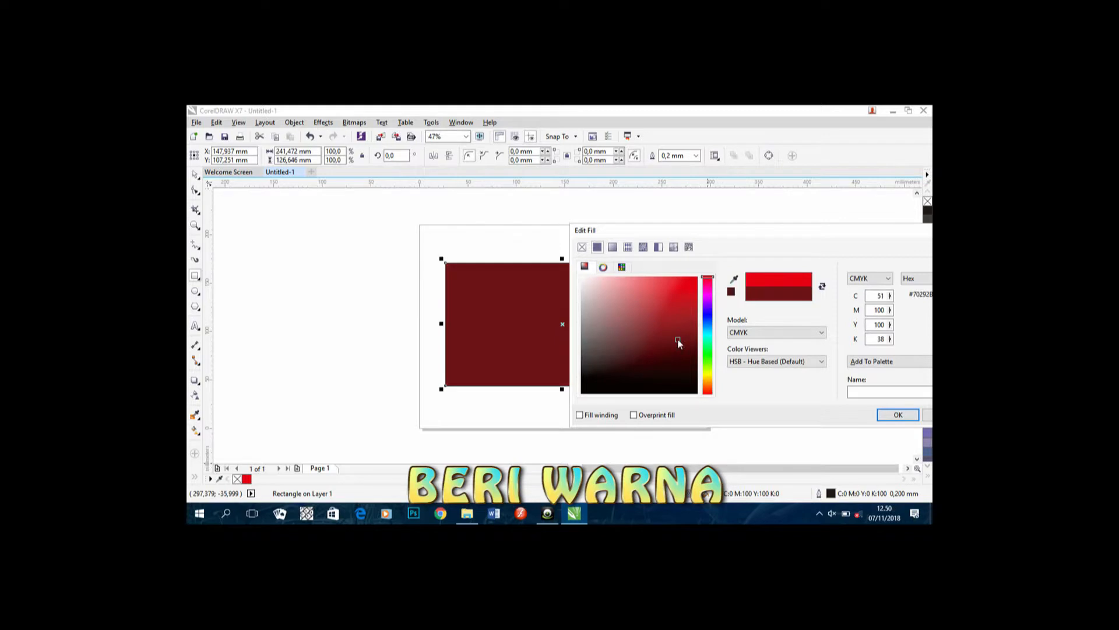
pyautogui.click(898, 415)
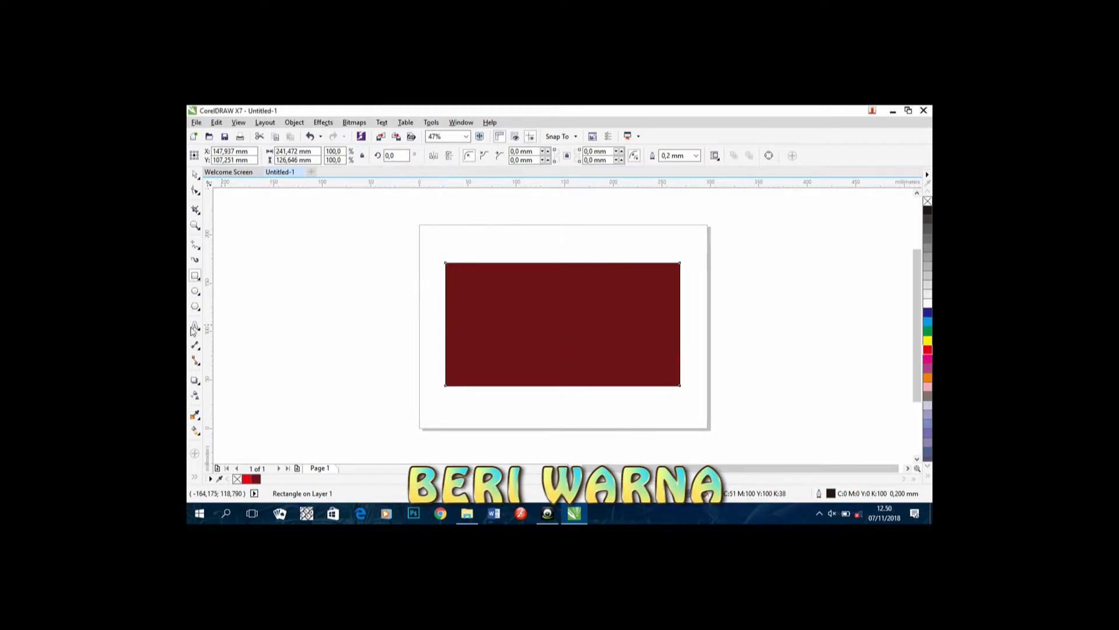
pyautogui.click(195, 244)
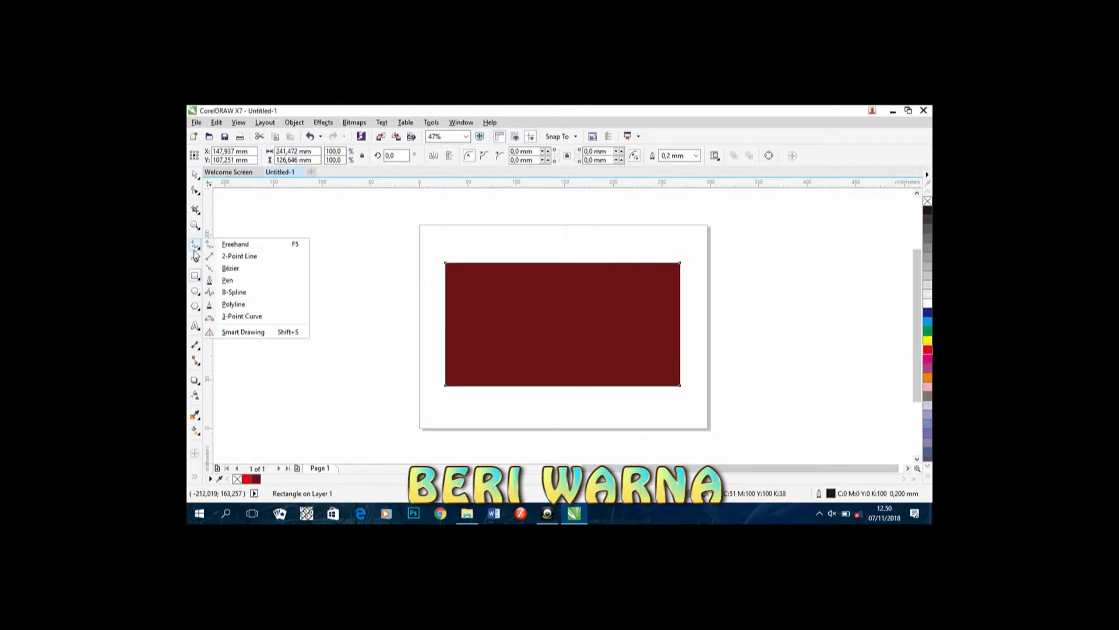
# Step: Draw a triangle over the card's top-left corner with the 3-Point Curve tool and fill it 20% grey
pyautogui.click(227, 288)
pyautogui.click(196, 246)
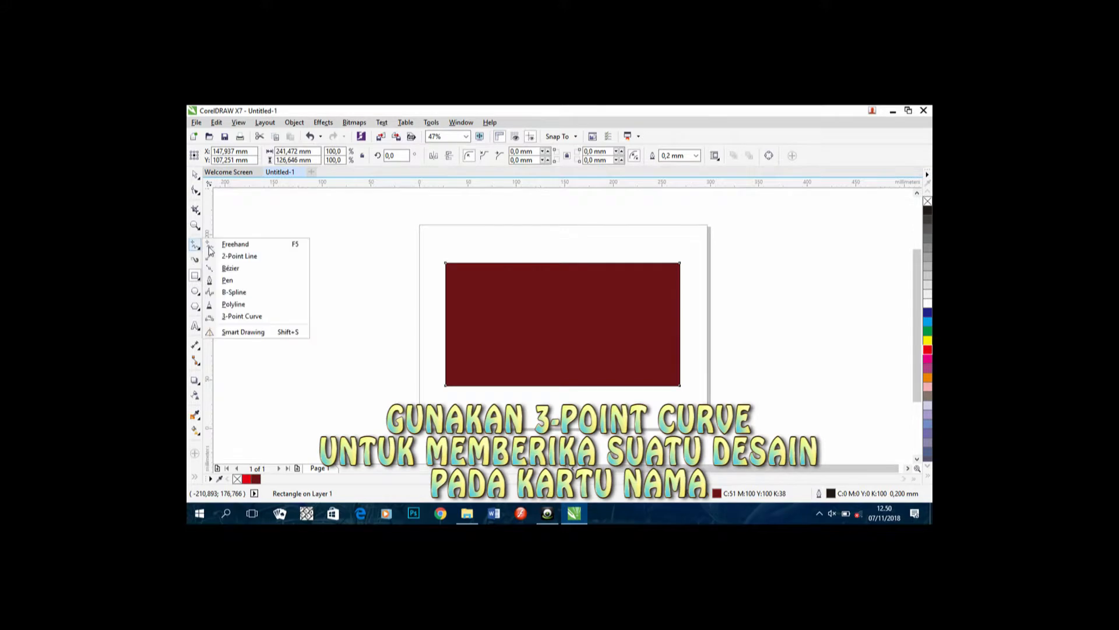
pyautogui.click(252, 316)
pyautogui.scroll(3, 474, 305)
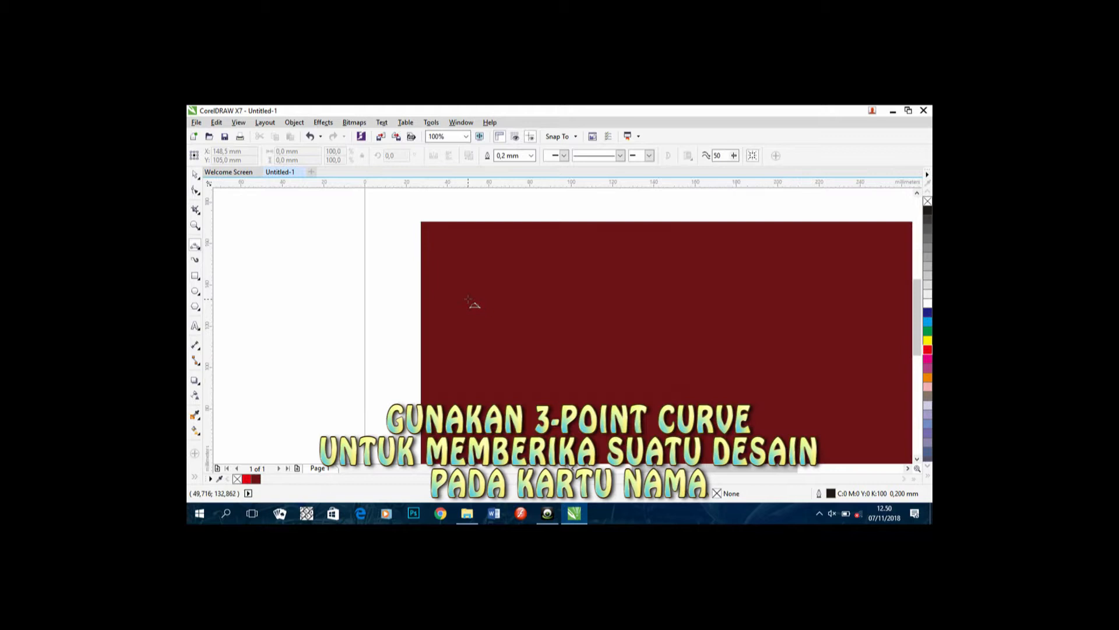
pyautogui.moveTo(472, 295); pyautogui.dragTo(453, 283)
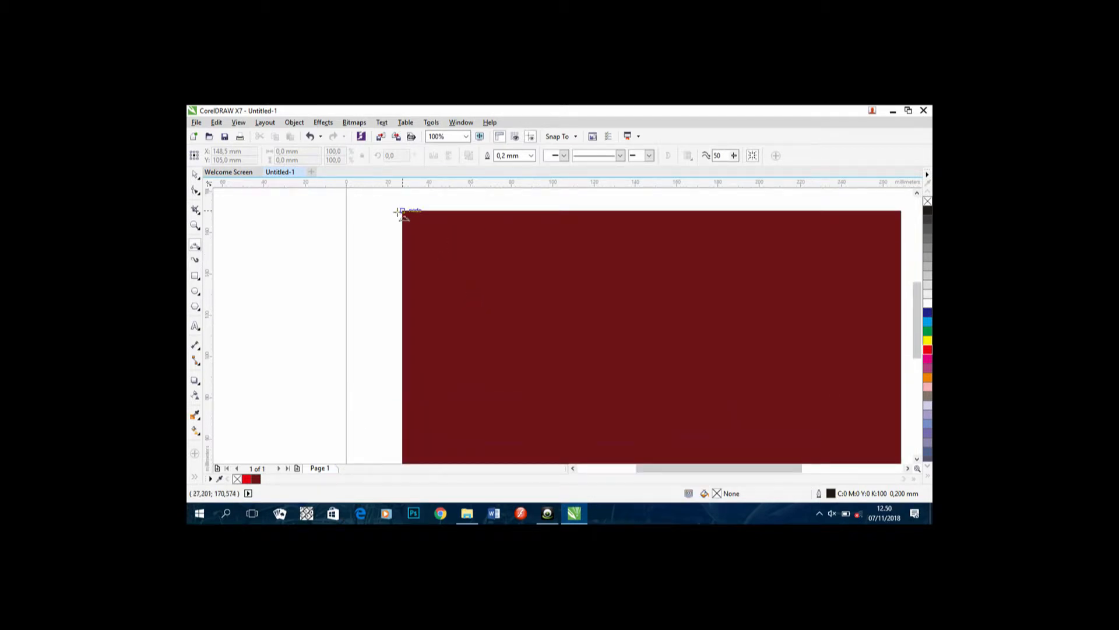
pyautogui.moveTo(403, 210); pyautogui.dragTo(542, 210)
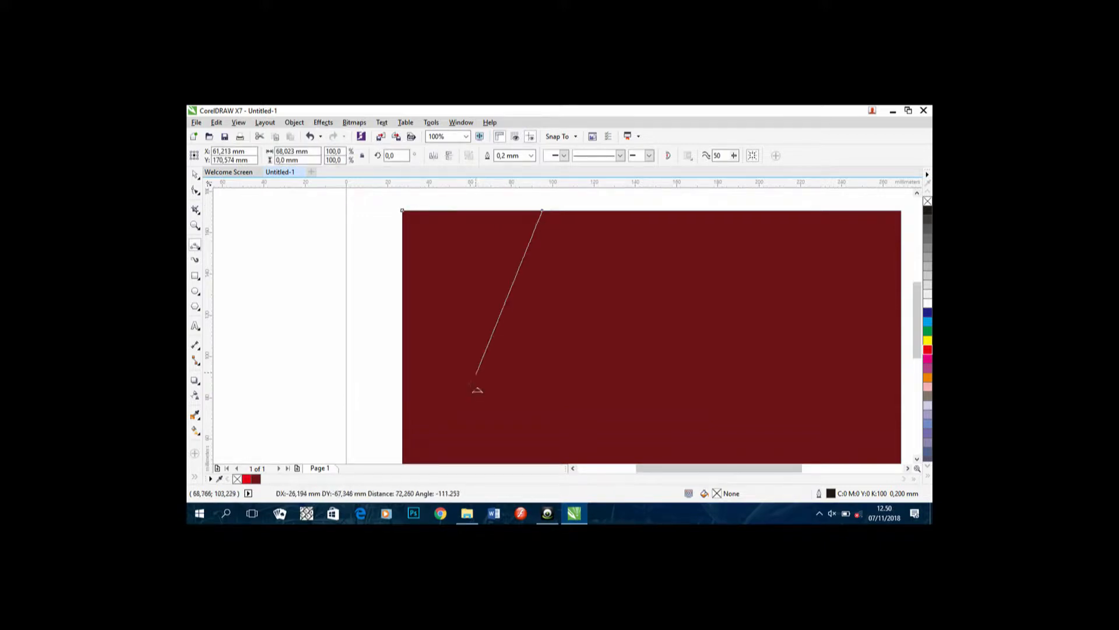
pyautogui.click(402, 427)
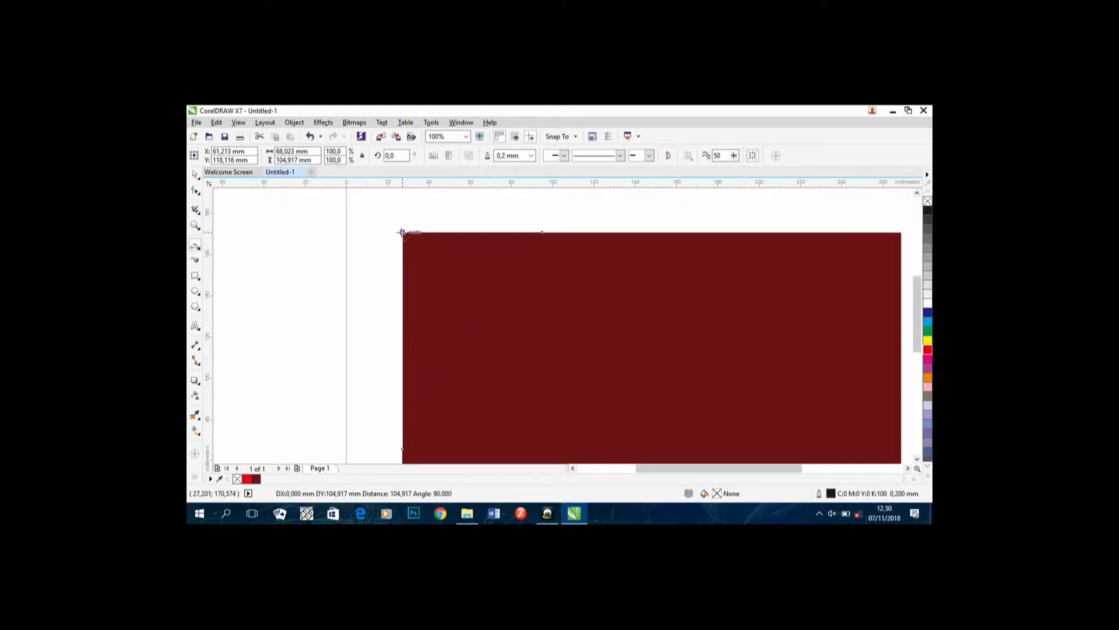
pyautogui.click(402, 232)
pyautogui.click(927, 282)
# Step: Draw a curved shape along the card's top edge and fill it 20% grey
pyautogui.scroll(-1, 600, 399)
pyautogui.moveTo(587, 396); pyautogui.dragTo(578, 316)
pyautogui.scroll(1, 577, 316)
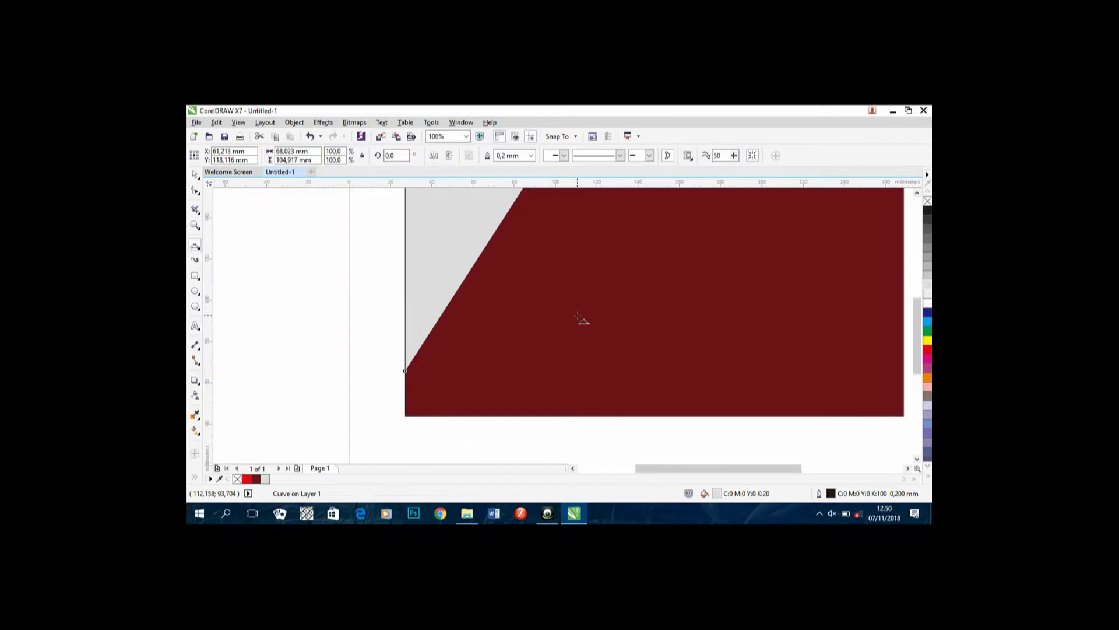
pyautogui.scroll(-1, 531, 367)
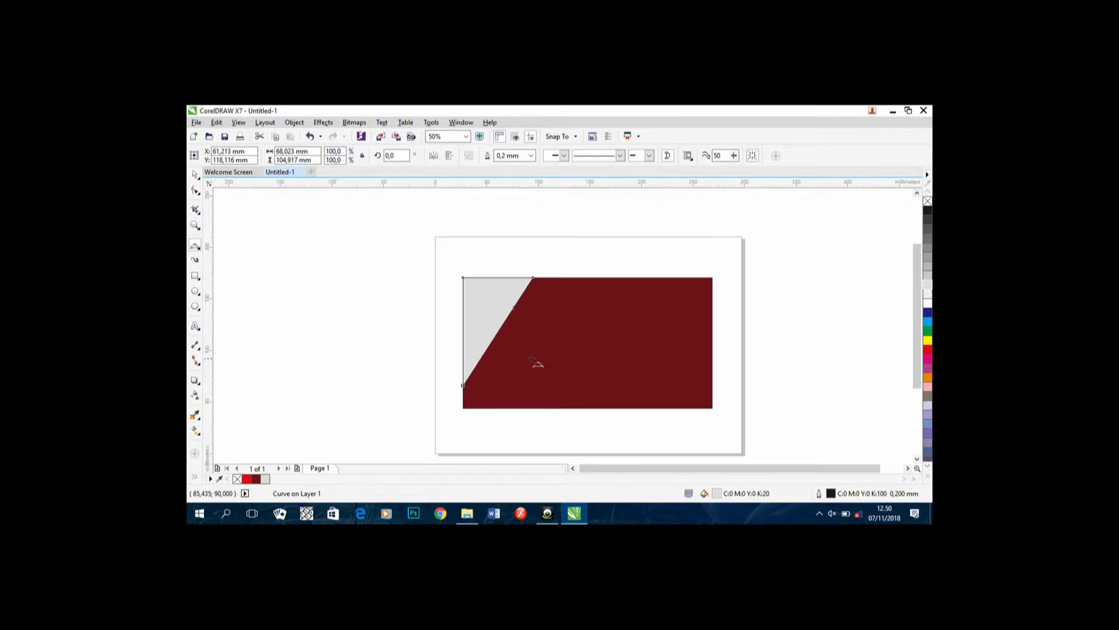
pyautogui.scroll(1, 578, 348)
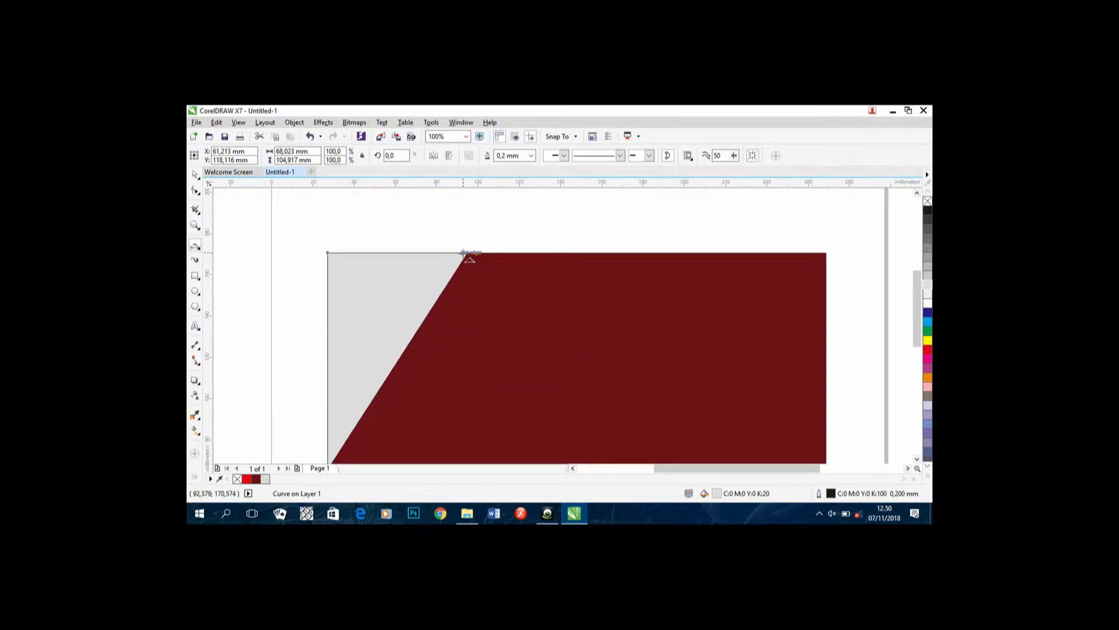
pyautogui.moveTo(467, 252)
pyautogui.mouseDown()
pyautogui.moveTo(488, 289)
pyautogui.moveTo(820, 449)
pyautogui.moveTo(837, 412)
pyautogui.moveTo(826, 414)
pyautogui.mouseUp()
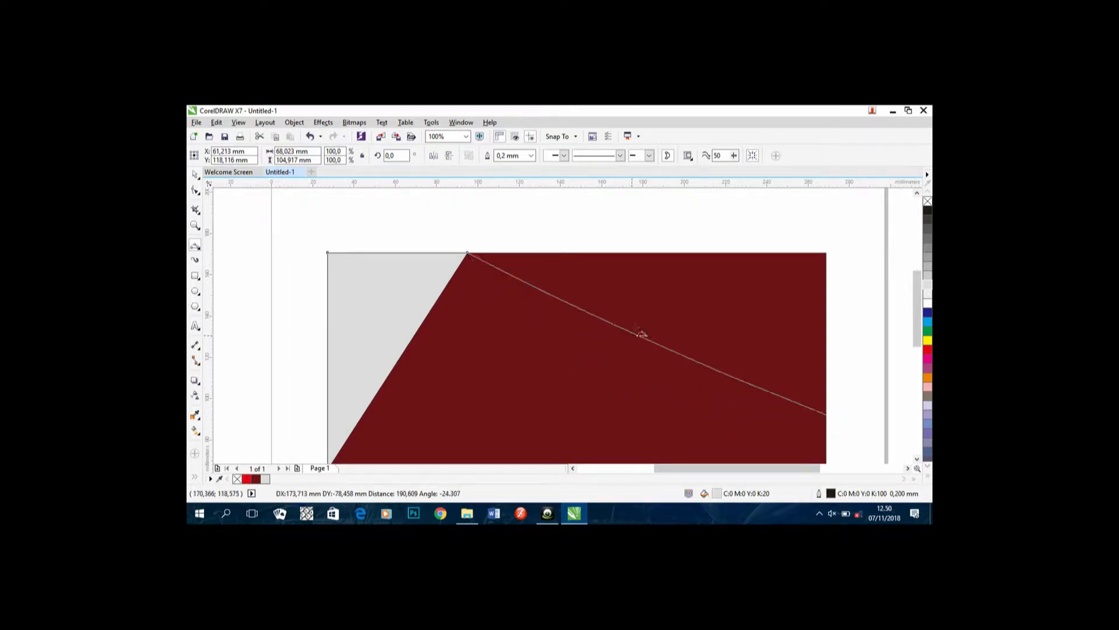
pyautogui.click(667, 315)
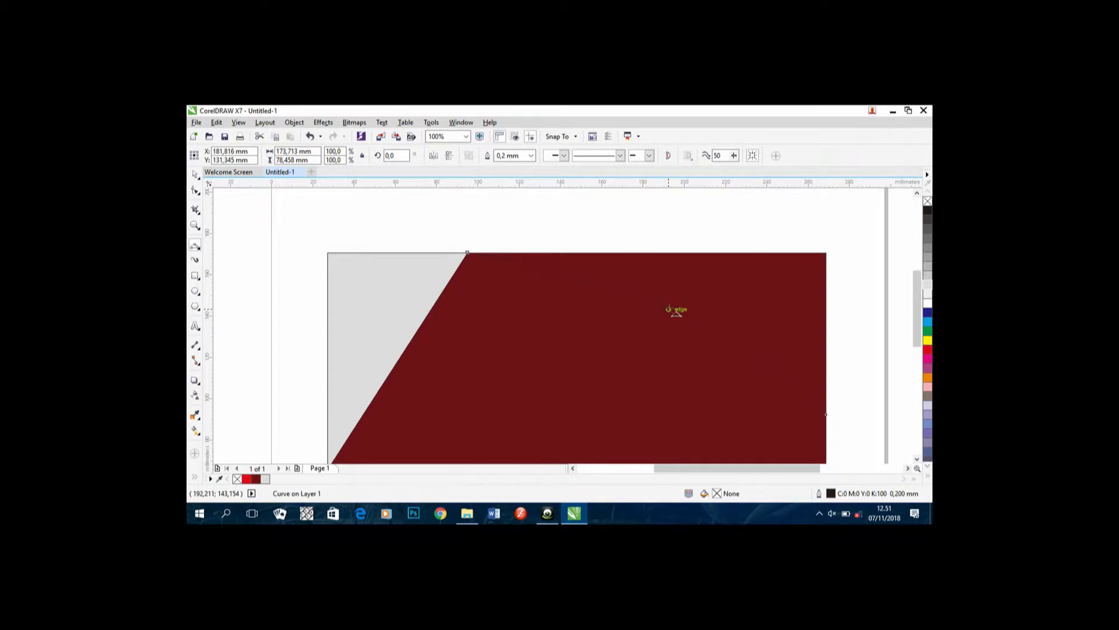
pyautogui.moveTo(468, 254)
pyautogui.mouseDown()
pyautogui.moveTo(711, 238)
pyautogui.moveTo(830, 253)
pyautogui.moveTo(827, 416)
pyautogui.mouseUp()
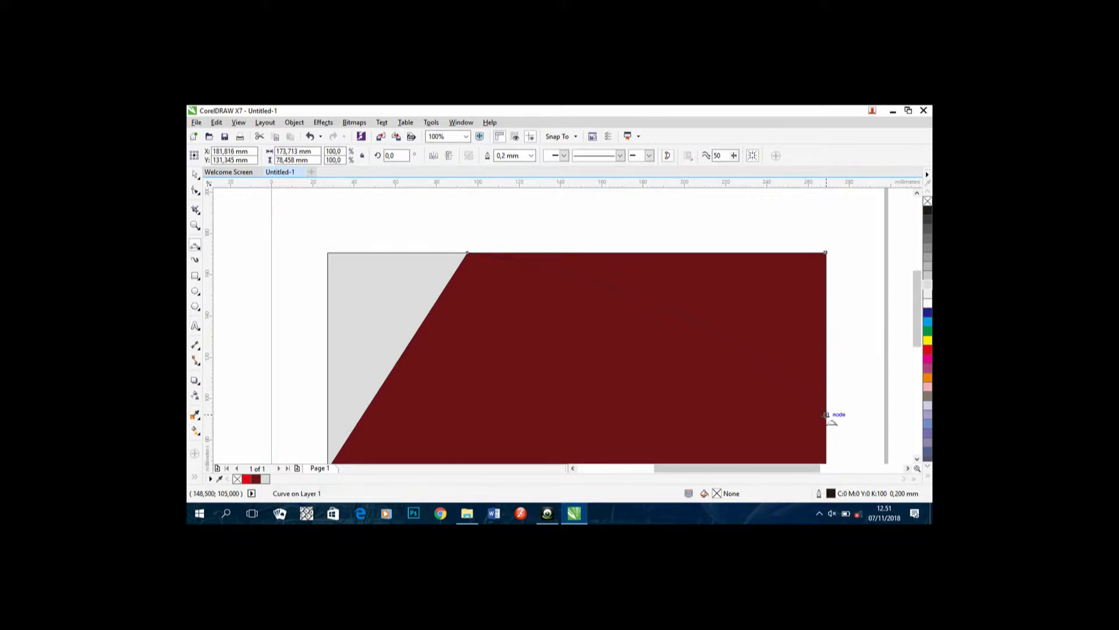
pyautogui.click(925, 284)
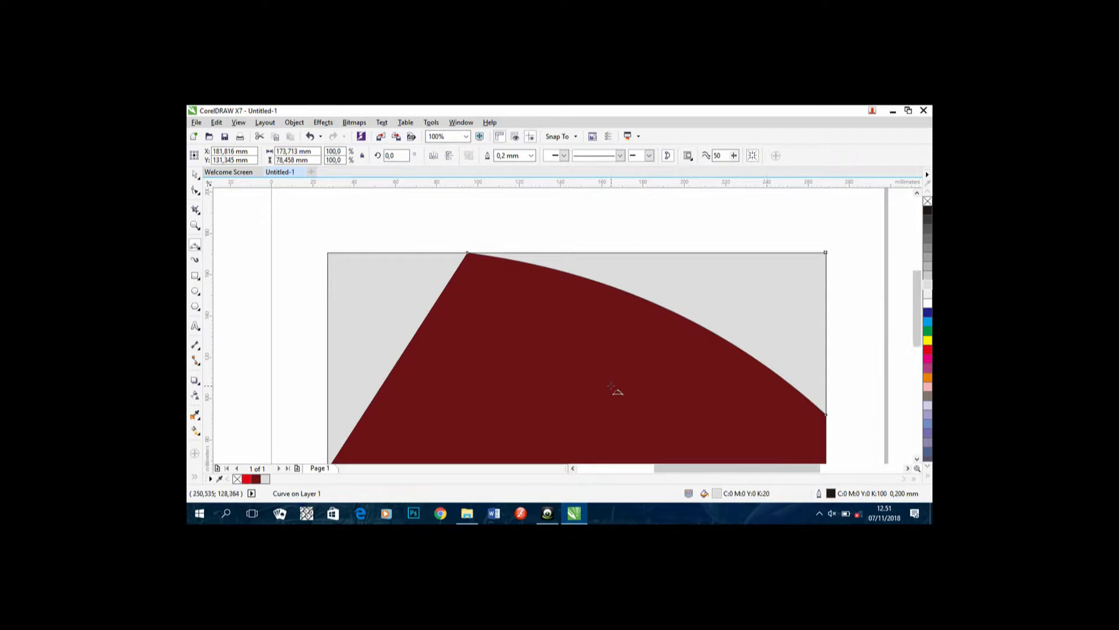
pyautogui.scroll(-2, 617, 390)
pyautogui.scroll(2, 624, 312)
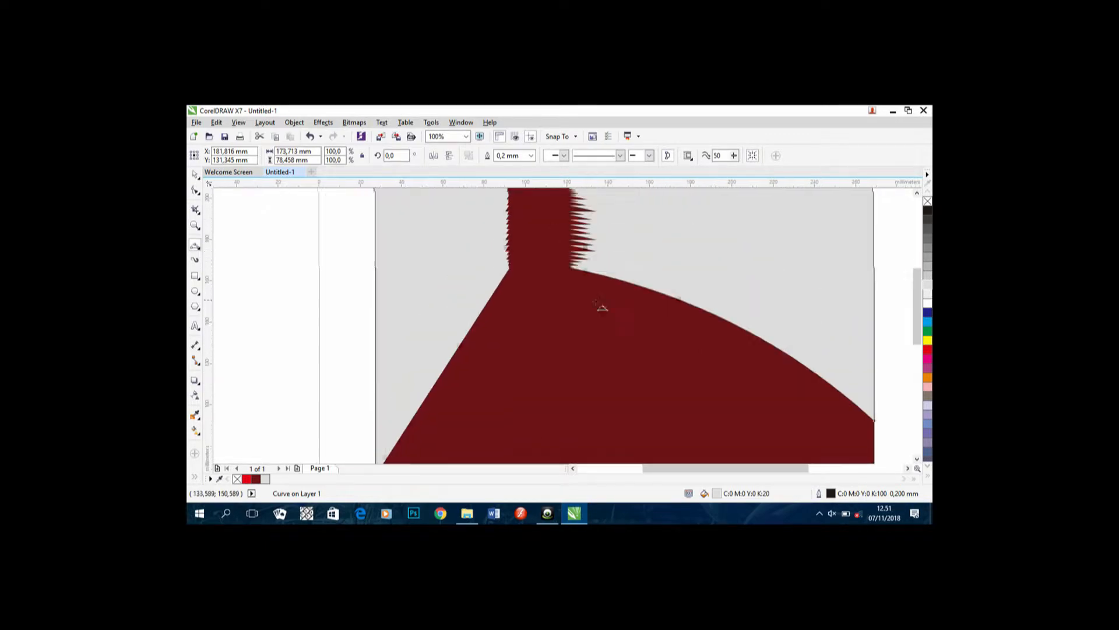
pyautogui.moveTo(539, 292); pyautogui.dragTo(552, 243)
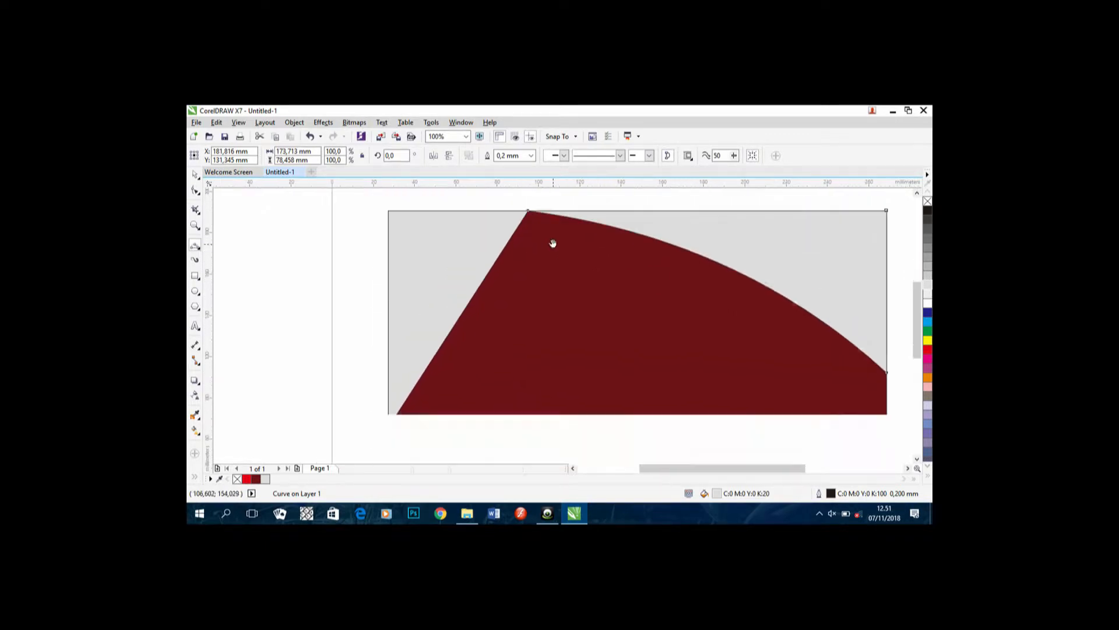
# Step: Type the card owner's full name in the grey top-right area and shift it right
pyautogui.click(195, 326)
pyautogui.click(655, 225)
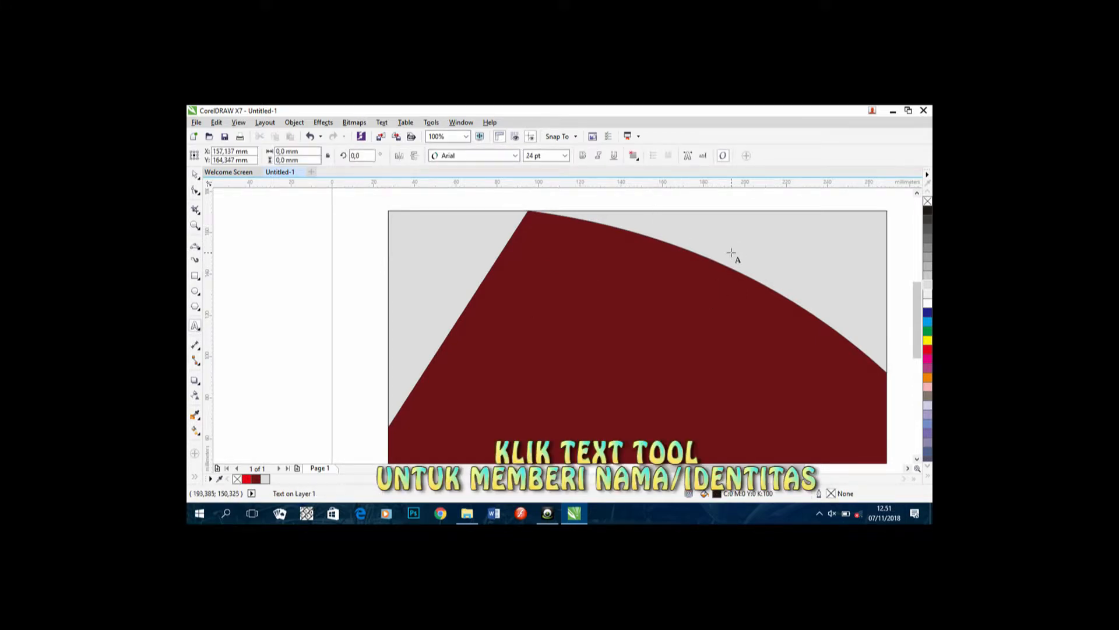
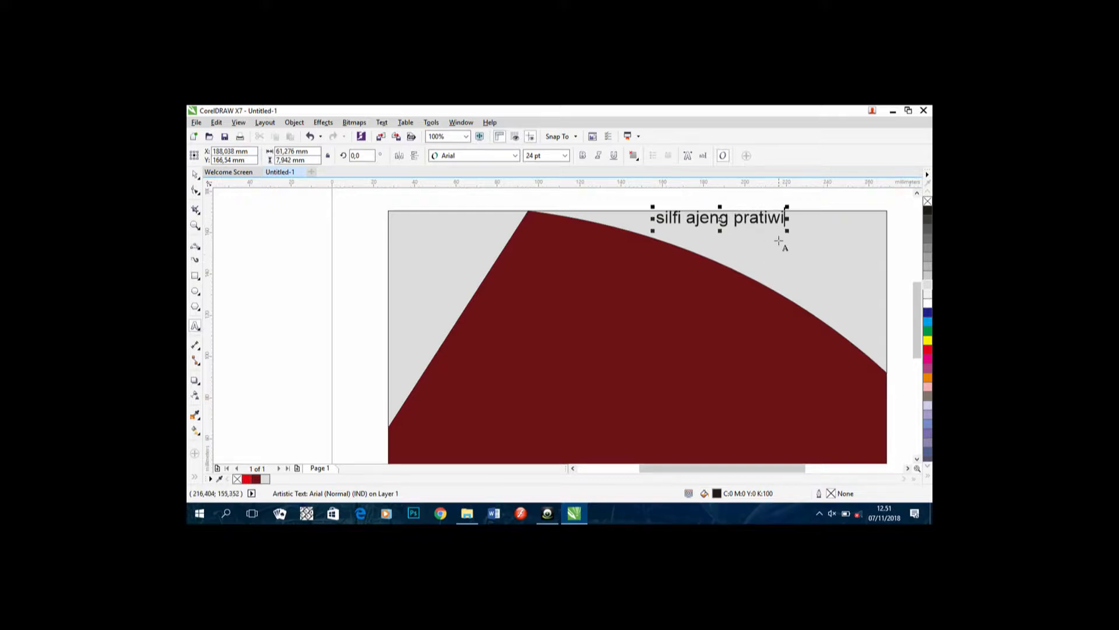
pyautogui.moveTo(721, 218); pyautogui.dragTo(753, 223)
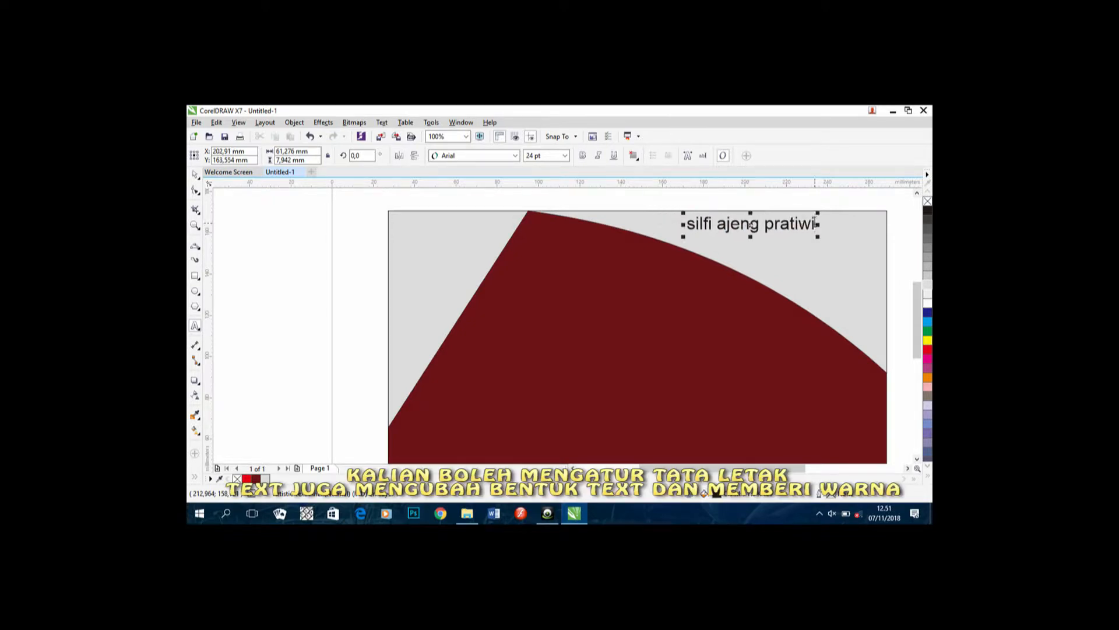
pyautogui.scroll(-1, 806, 233)
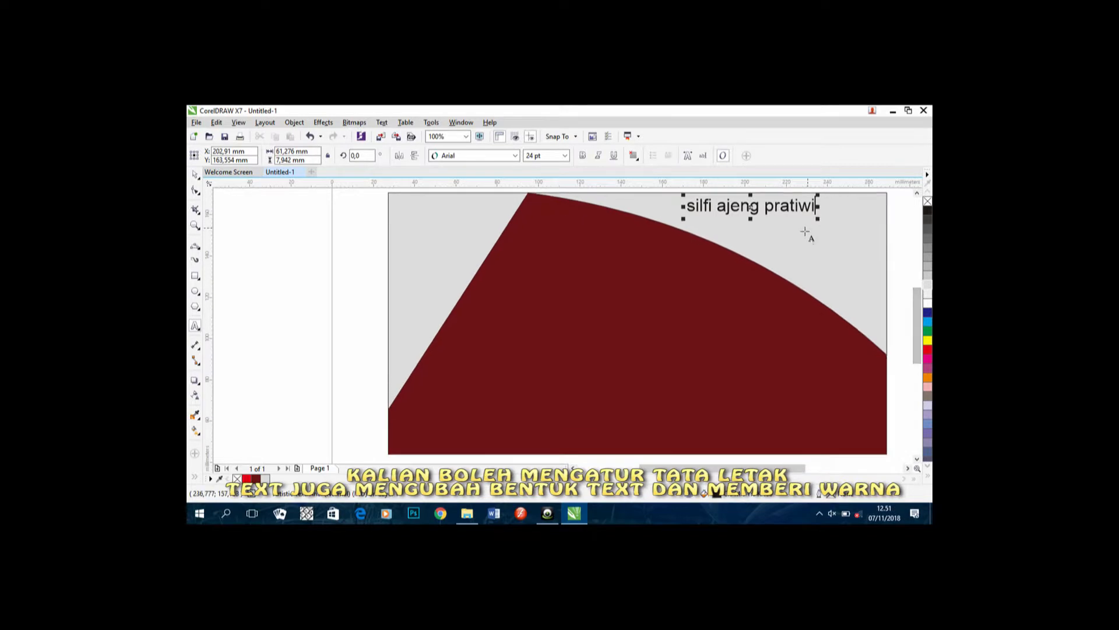
pyautogui.click(195, 246)
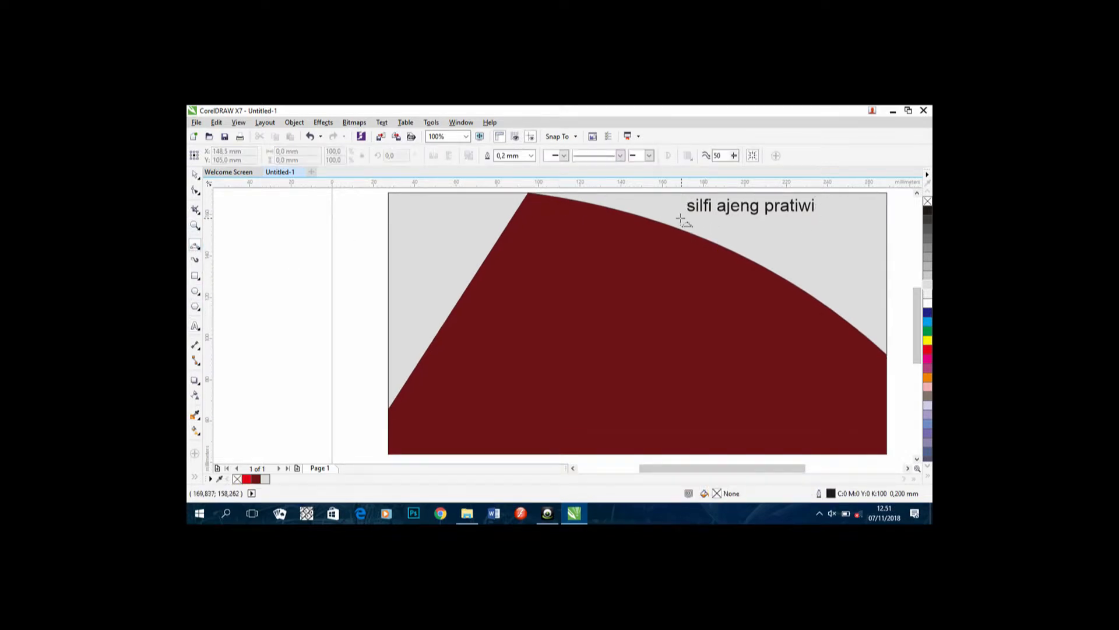
# Step: Add a 'multi media' text line and place it under the name
pyautogui.click(196, 326)
pyautogui.click(730, 230)
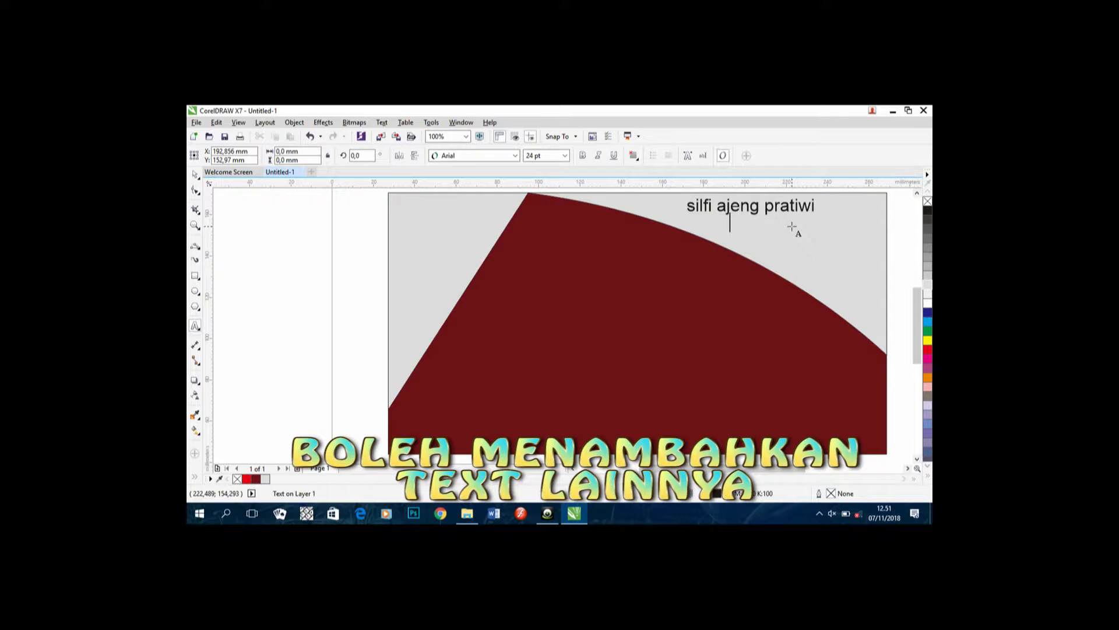
pyautogui.write('mu')
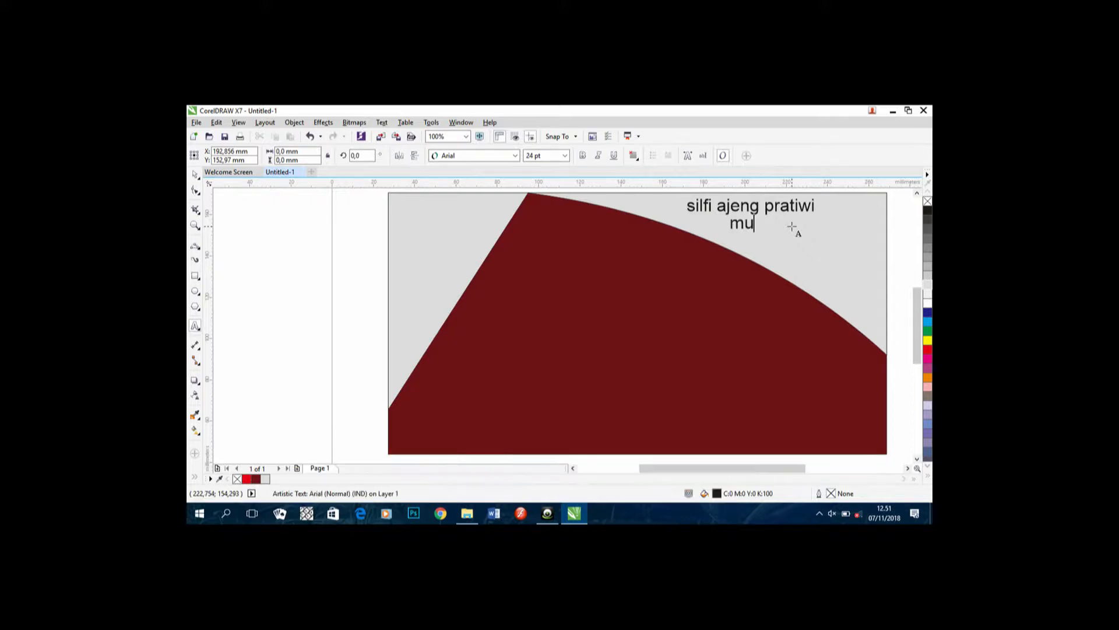
pyautogui.write('lti media')
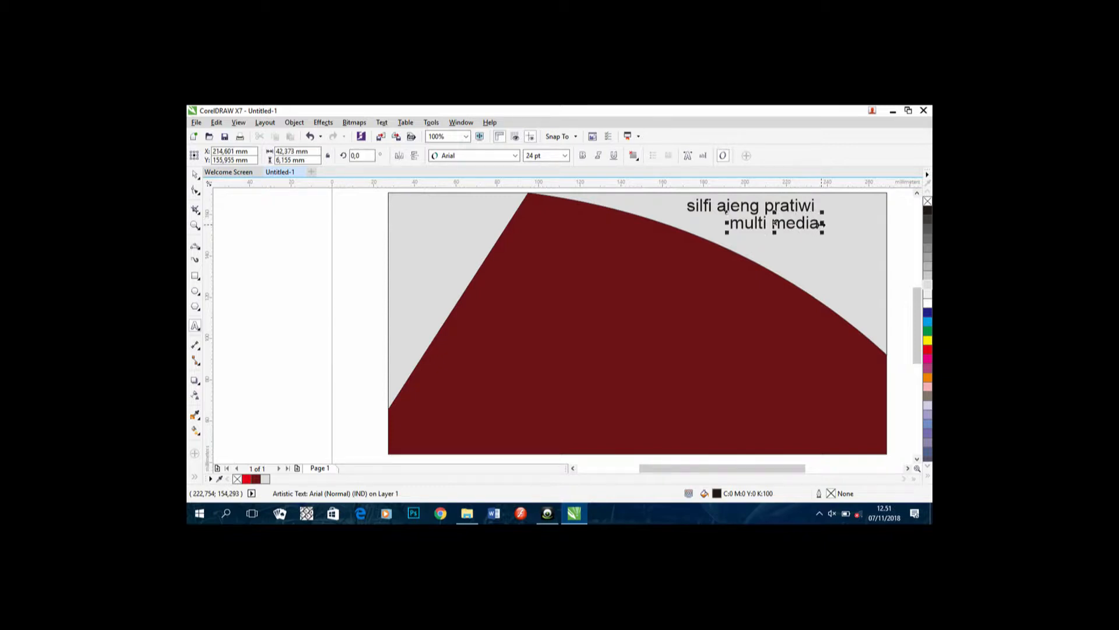
pyautogui.moveTo(775, 222); pyautogui.dragTo(884, 236)
# Step: Select the whole name text for restyling
pyautogui.click(820, 203)
pyautogui.click(815, 205)
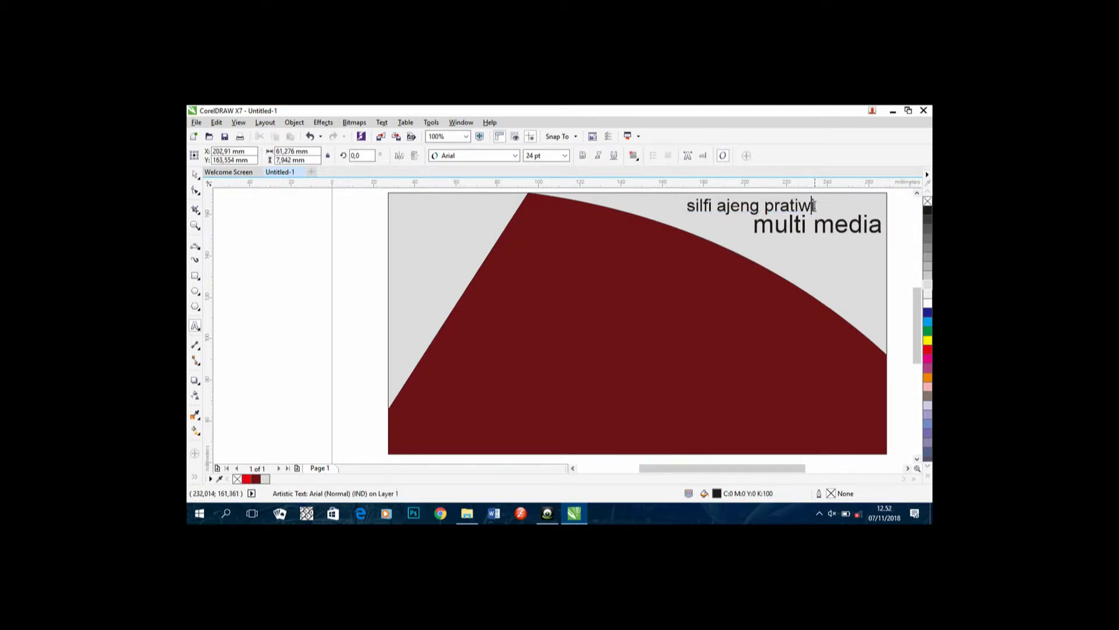
pyautogui.moveTo(815, 204); pyautogui.dragTo(662, 212)
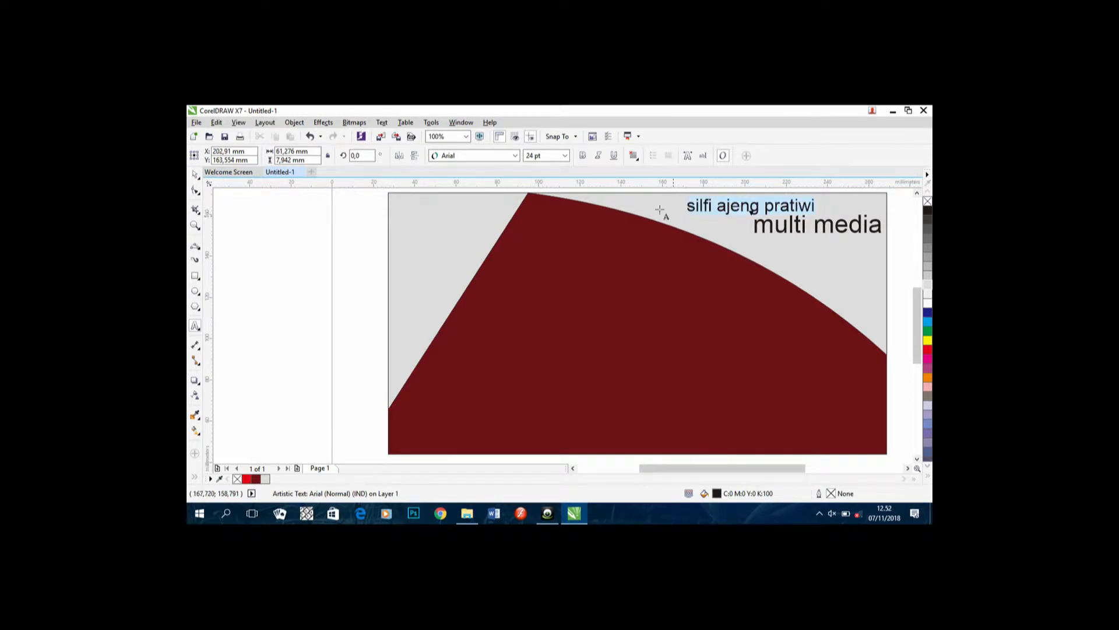
# Step: Set the name in the Blankblizzkrieg font
pyautogui.click(515, 155)
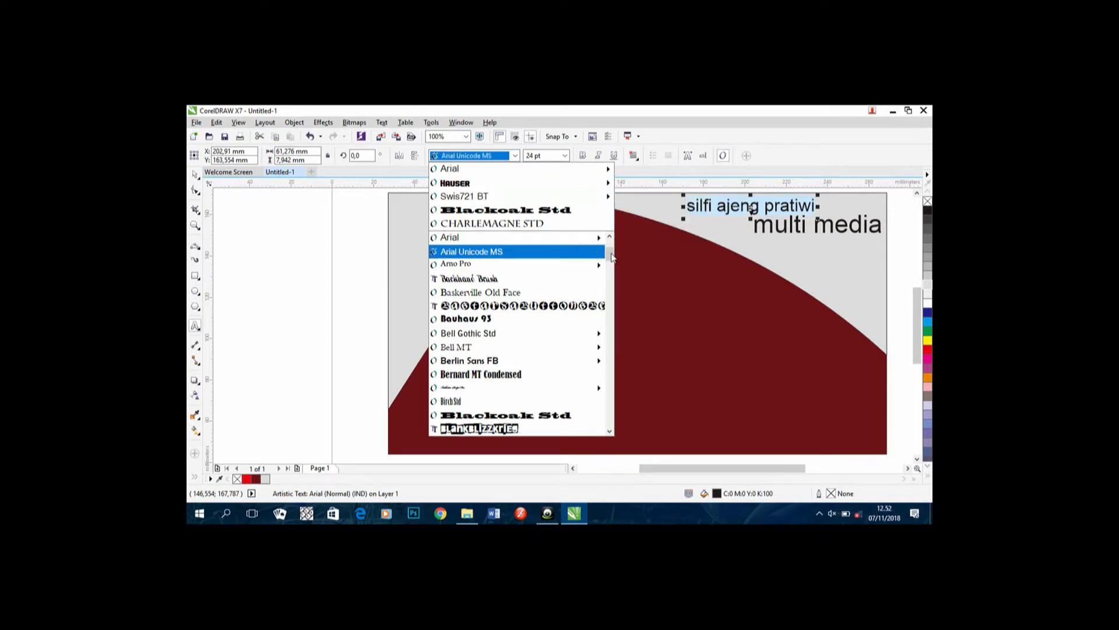
pyautogui.moveTo(612, 257); pyautogui.dragTo(610, 263)
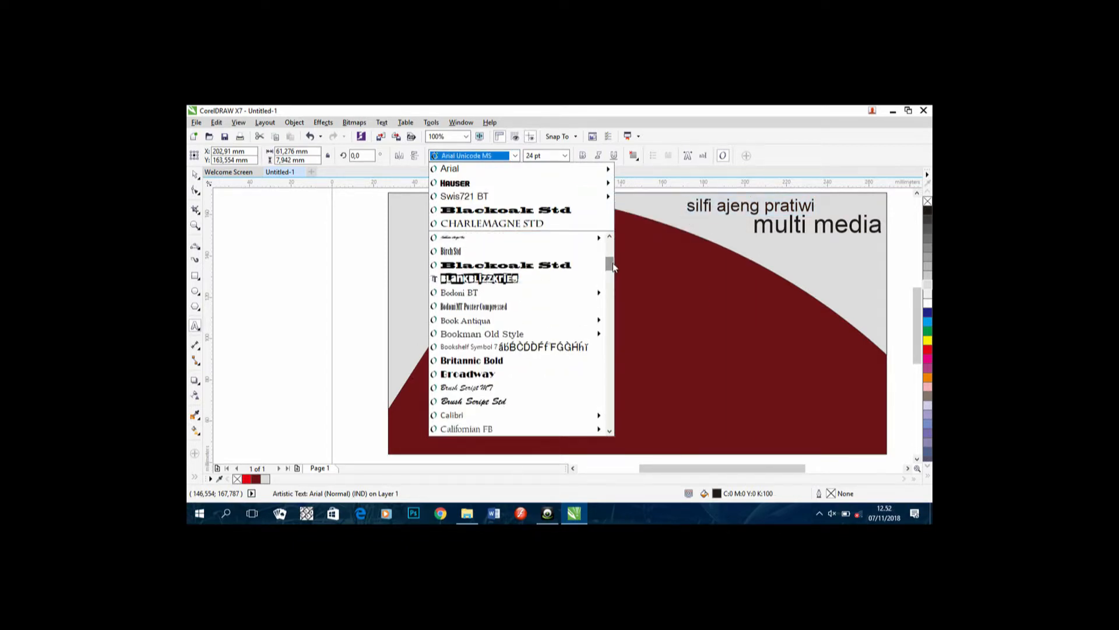
pyautogui.click(537, 286)
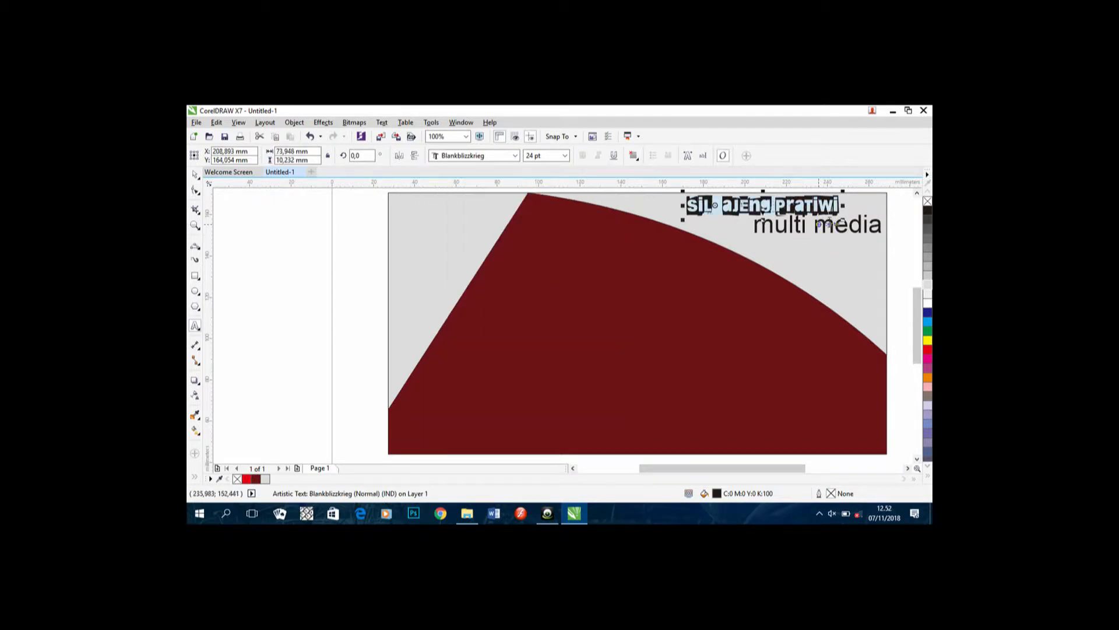
# Step: Change 'multi media' to UPPERCASE
pyautogui.moveTo(881, 227); pyautogui.dragTo(745, 250)
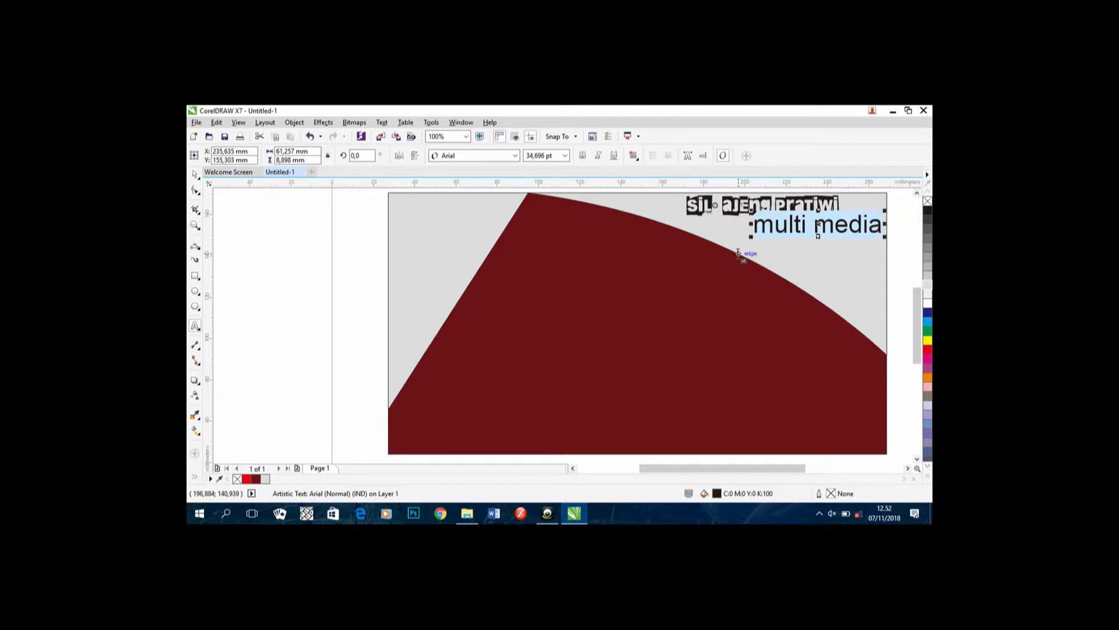
pyautogui.hotkey('shift', 'F3')
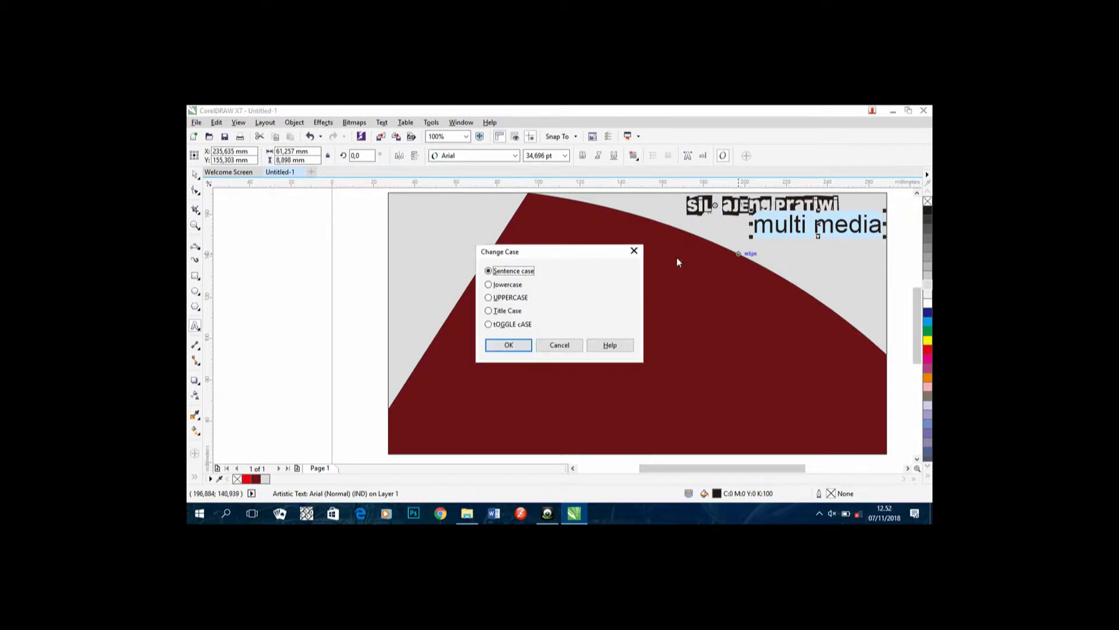
pyautogui.click(513, 298)
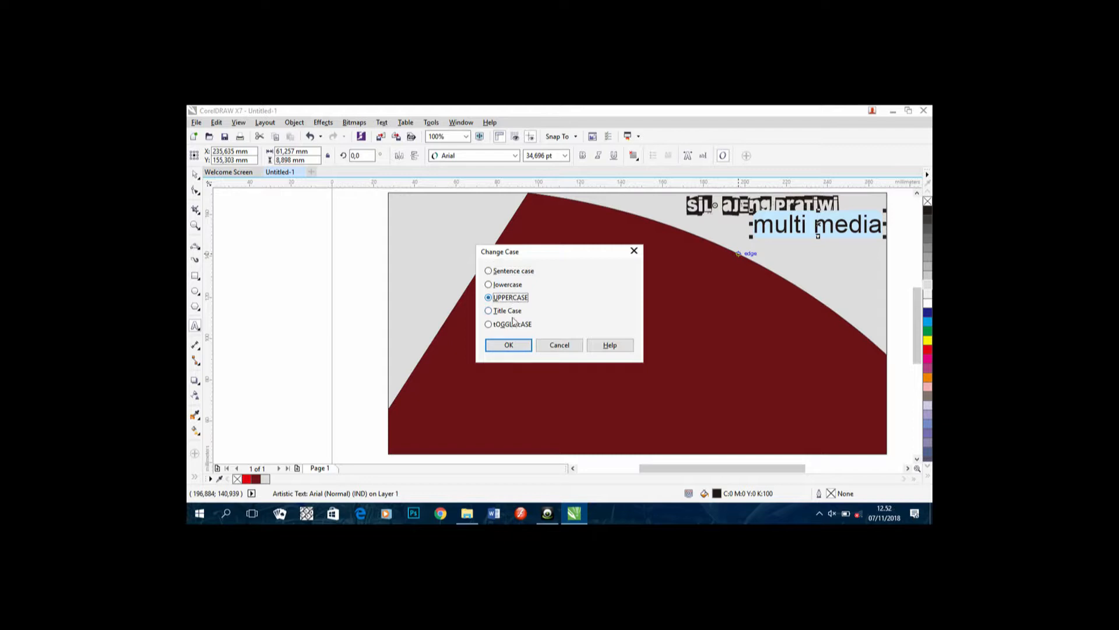
pyautogui.click(520, 350)
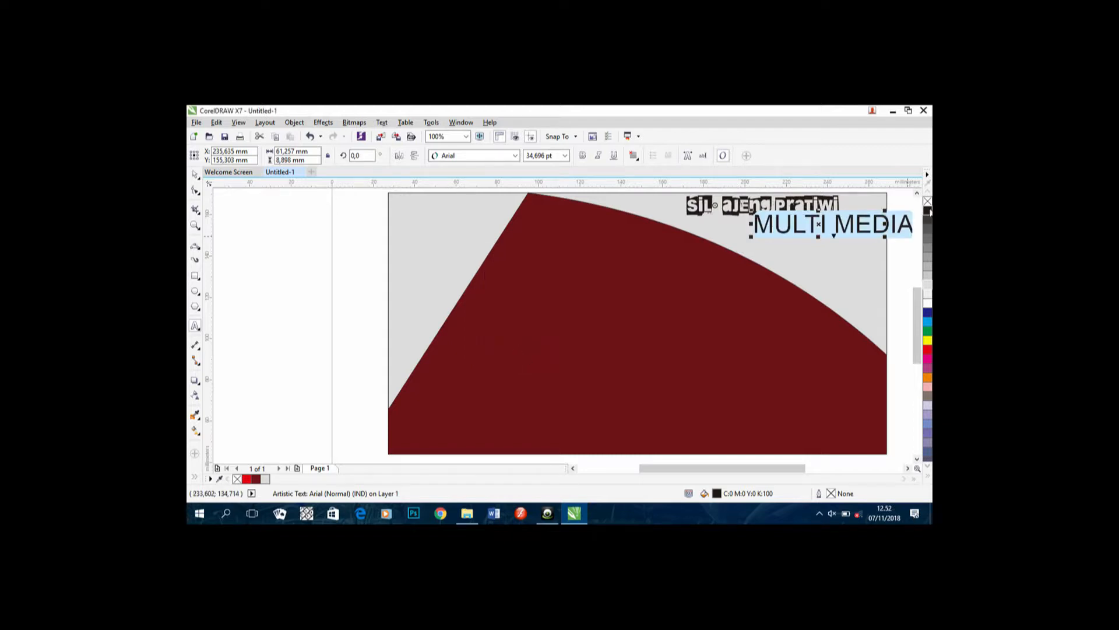
# Step: Shrink MULTI MEDIA to about 30 pt, tuck it under the name, and apply Blankblizzkrieg
pyautogui.moveTo(820, 225); pyautogui.dragTo(785, 231)
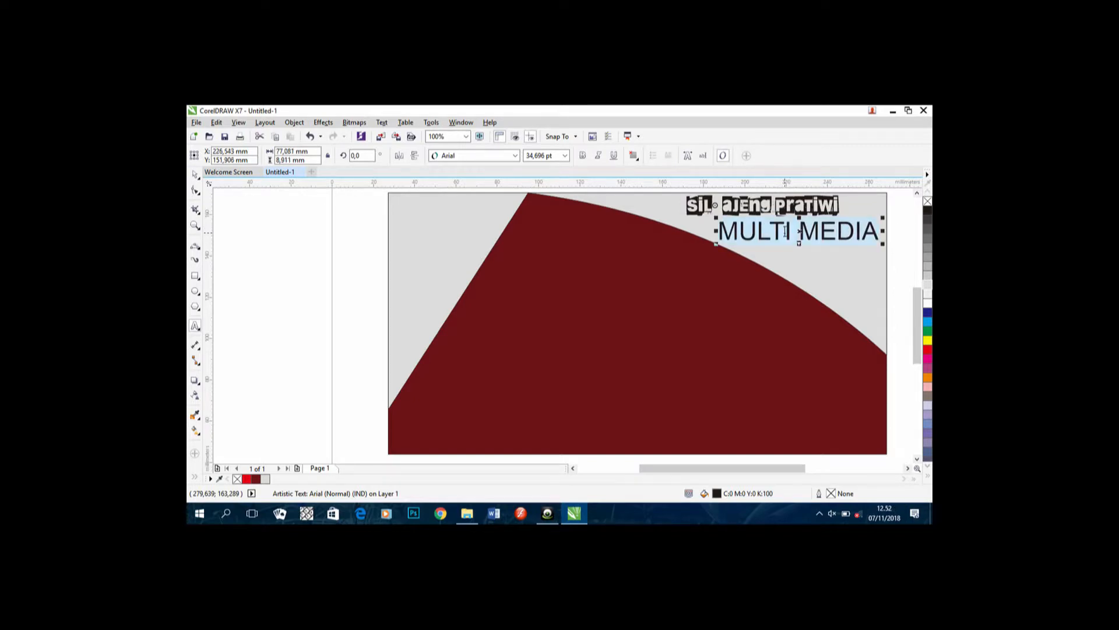
pyautogui.moveTo(882, 244)
pyautogui.mouseDown()
pyautogui.moveTo(837, 230)
pyautogui.moveTo(867, 231)
pyautogui.mouseUp()
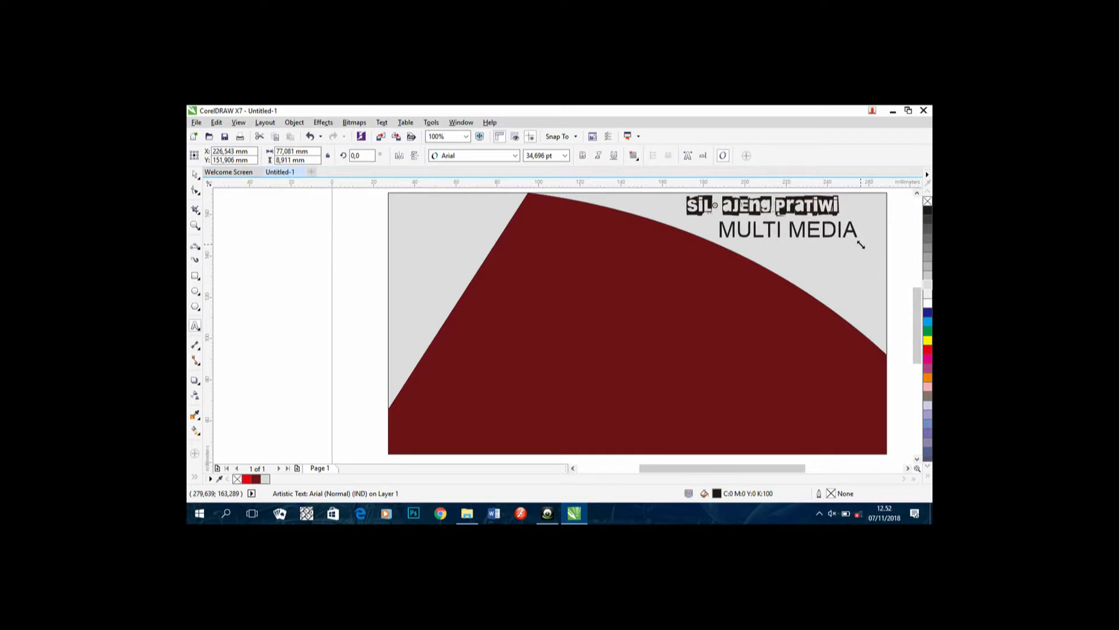
pyautogui.moveTo(788, 233); pyautogui.dragTo(804, 232)
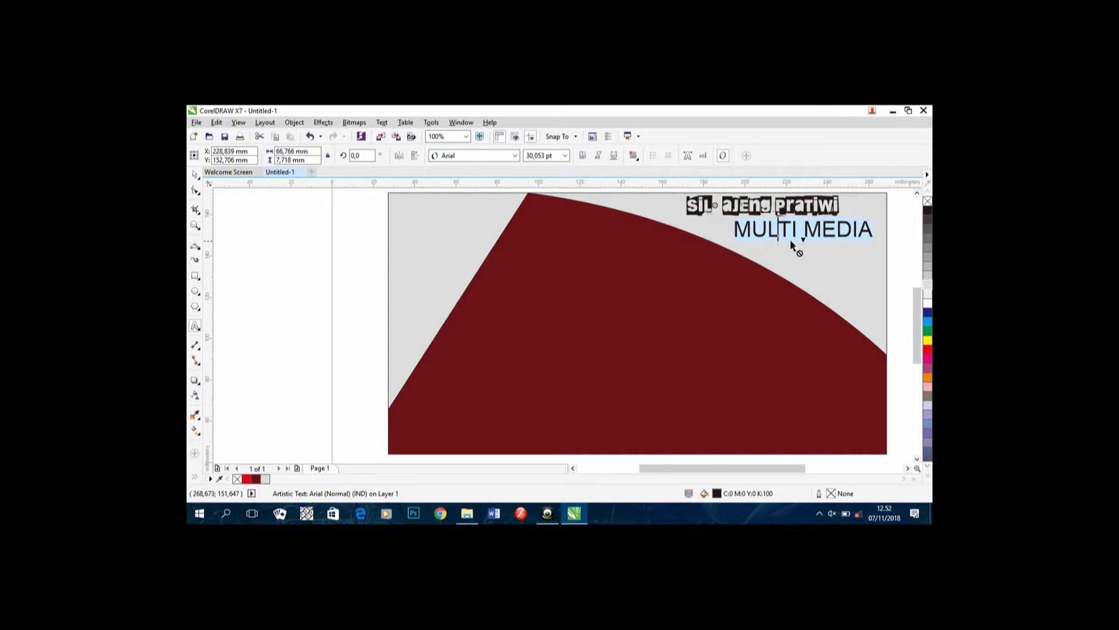
pyautogui.click(516, 155)
pyautogui.click(535, 186)
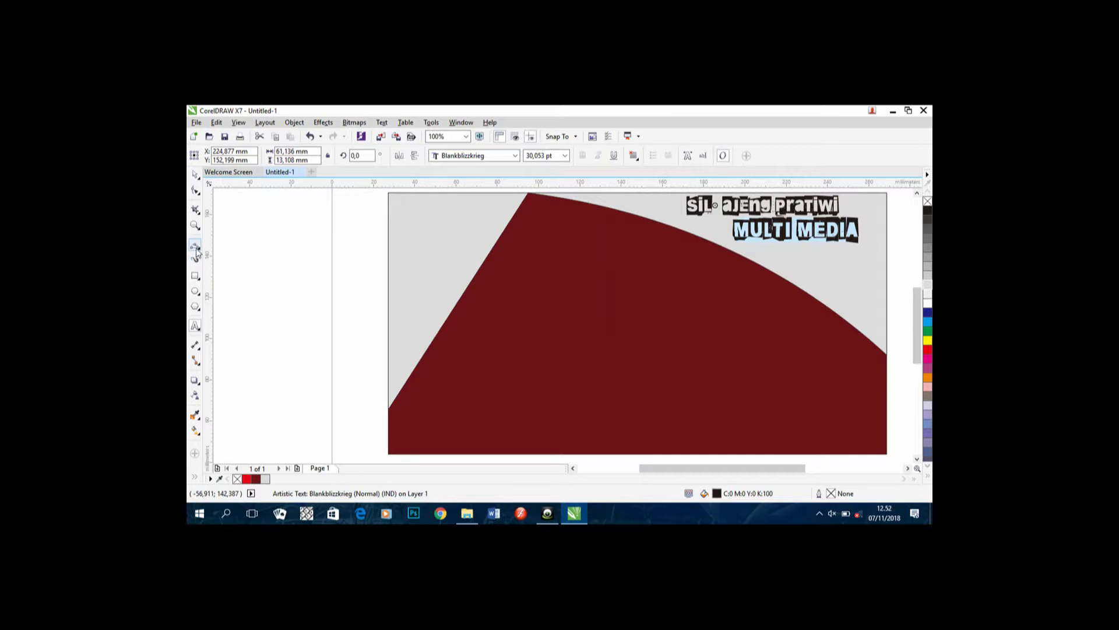
pyautogui.click(195, 325)
# Step: Type the two-line postal address at the card's bottom-left and select its details
pyautogui.click(414, 430)
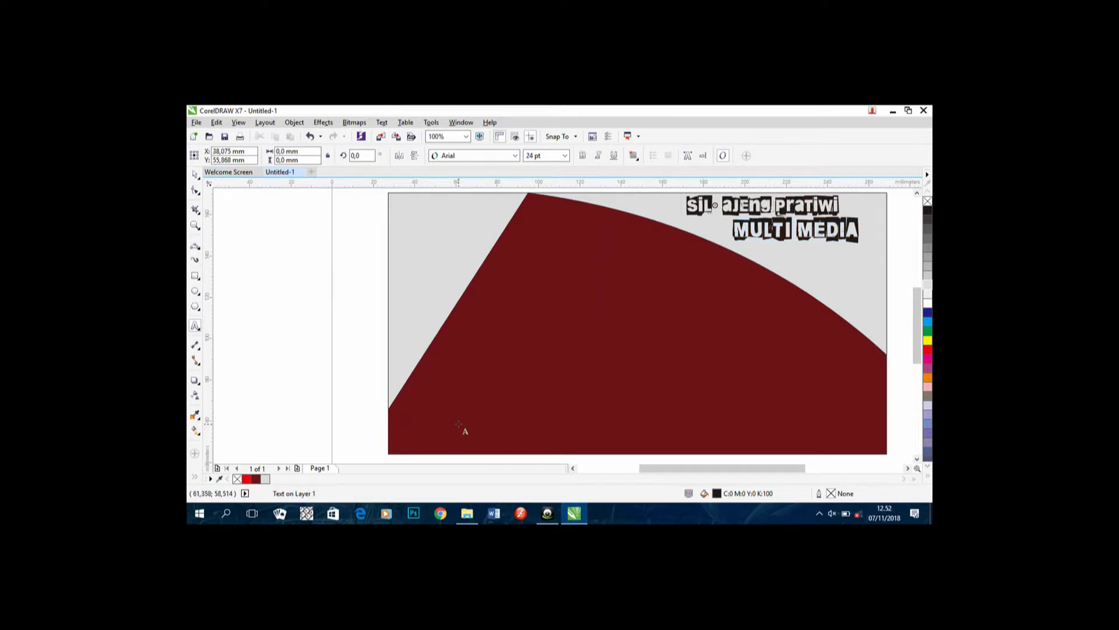
pyautogui.write('alamat')
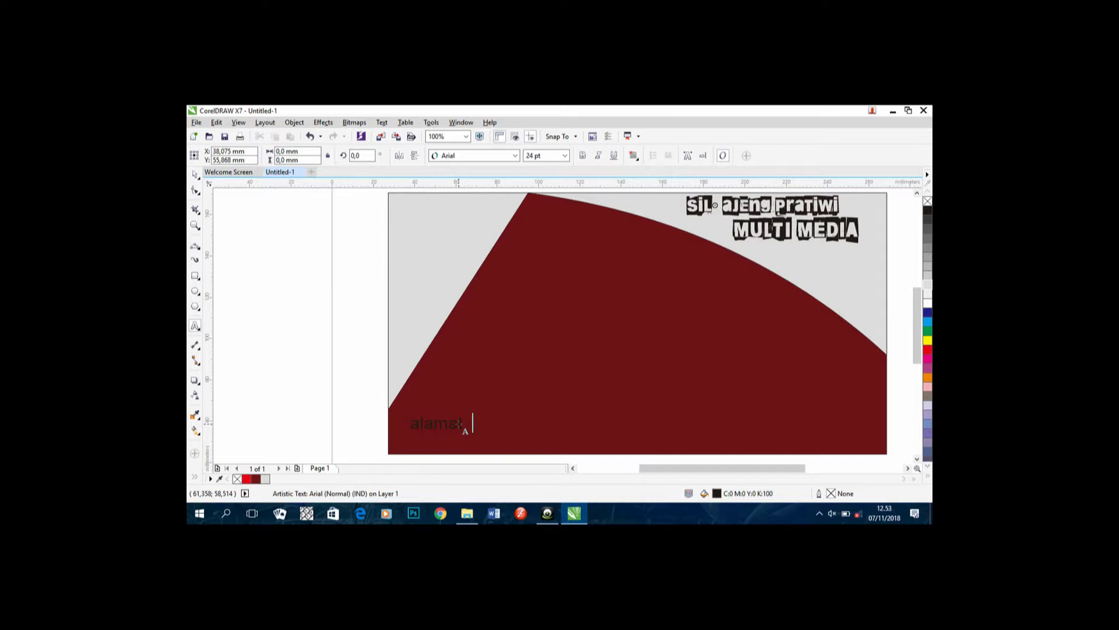
pyautogui.press('Escape')
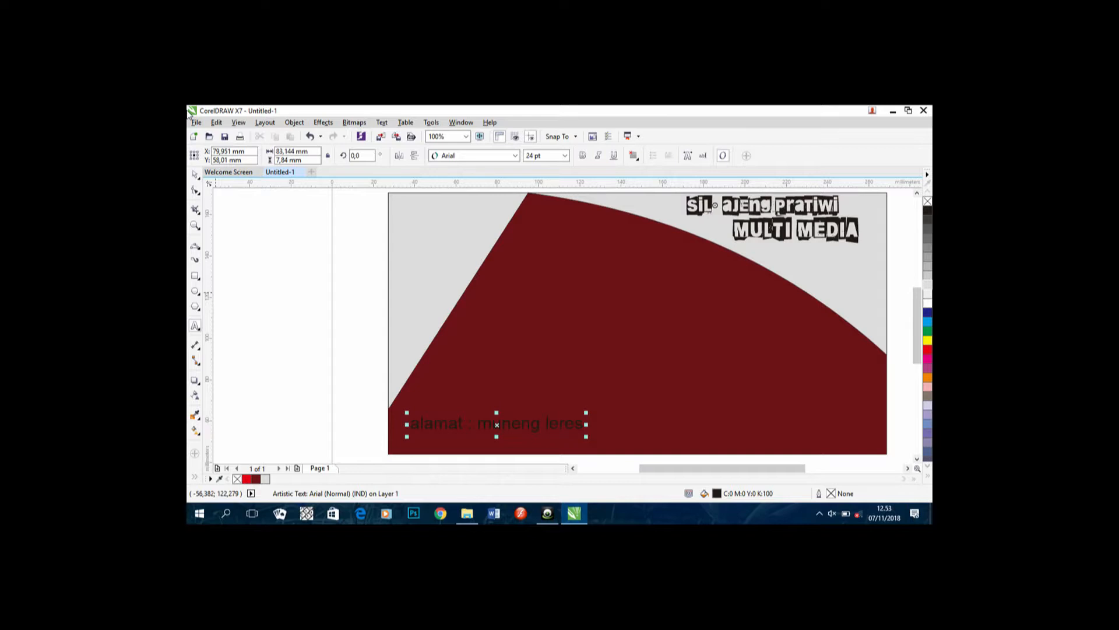
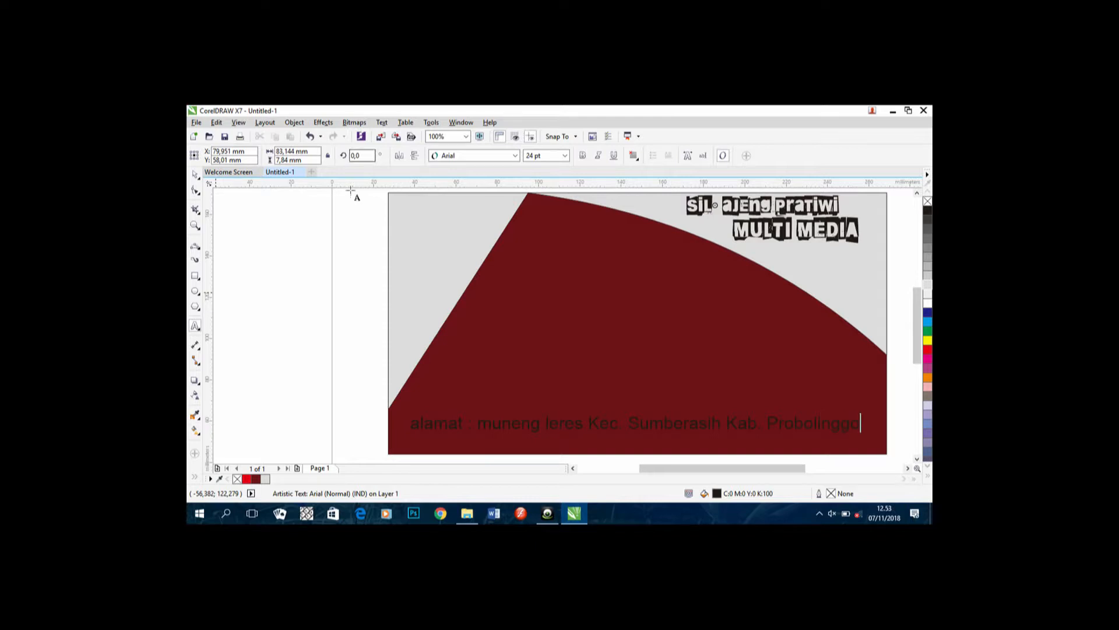
pyautogui.click(861, 424)
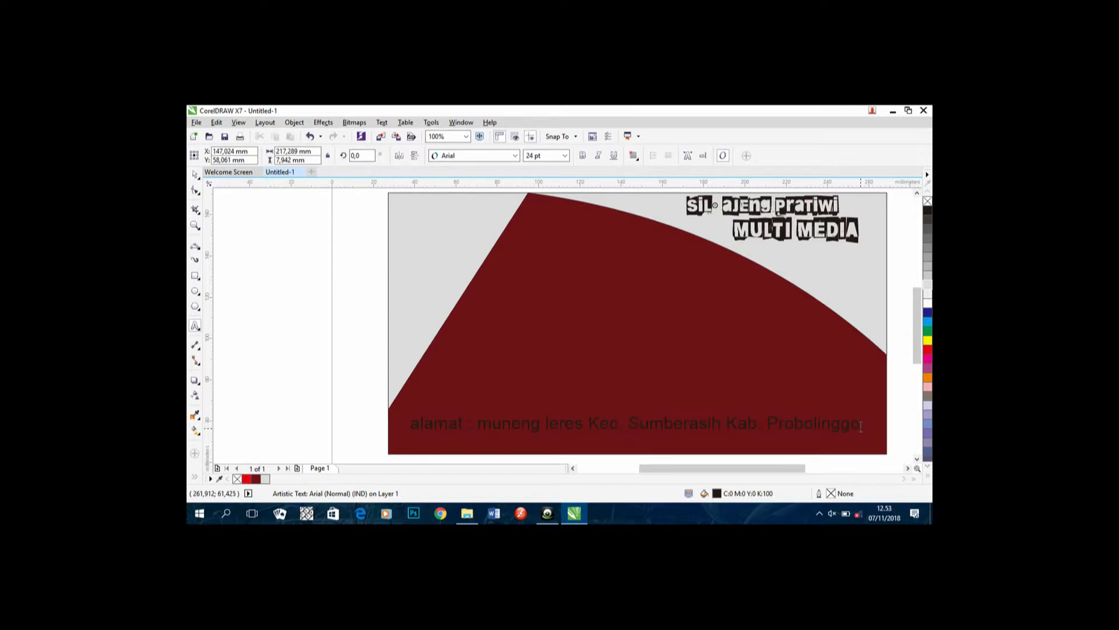
pyautogui.press('Return')
pyautogui.press('Escape')
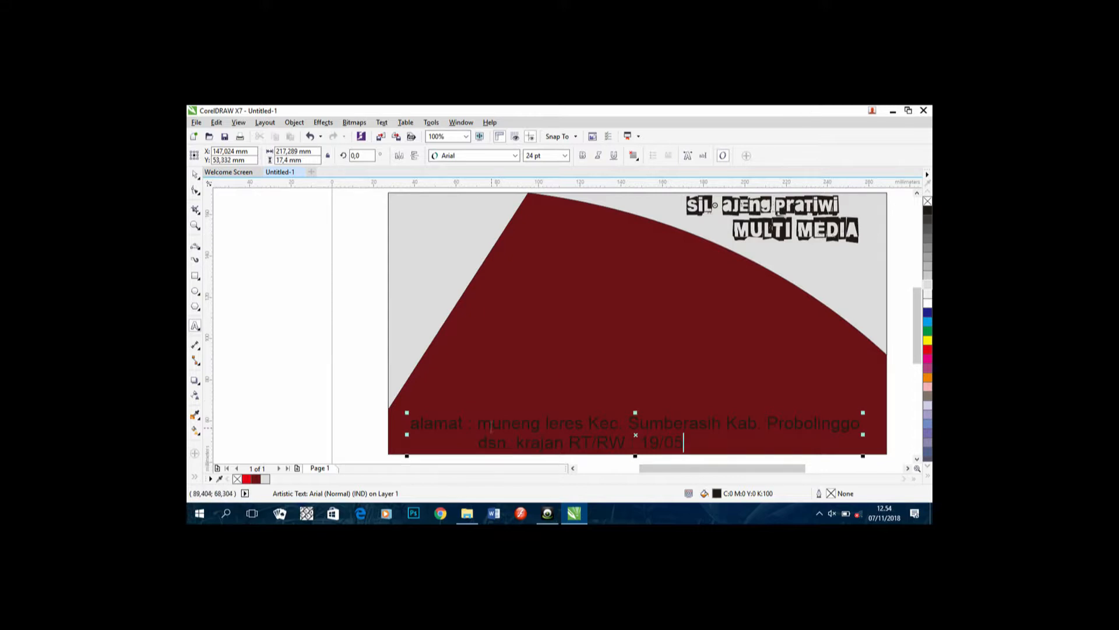
pyautogui.moveTo(478, 427); pyautogui.dragTo(719, 417)
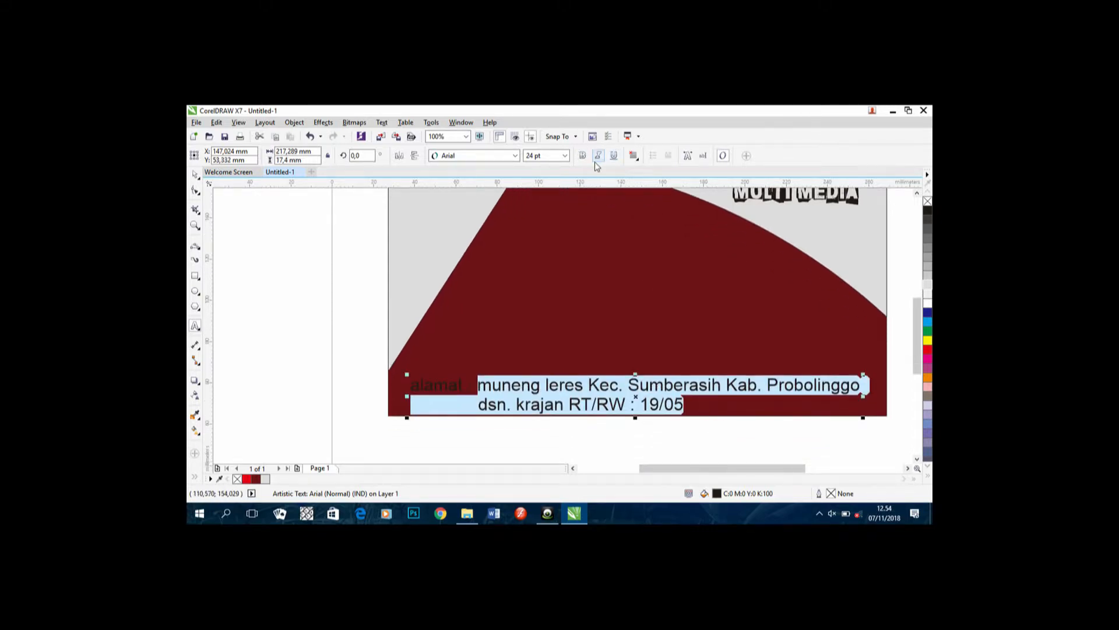
# Step: Set the address text in Bodoni MT Poster Compressed
pyautogui.click(502, 156)
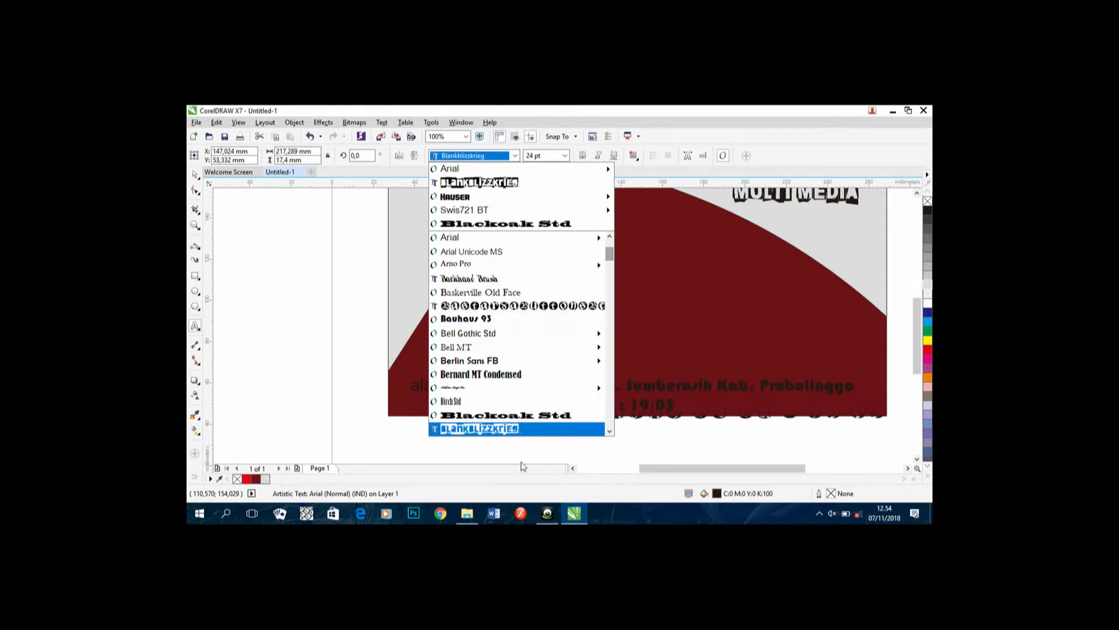
pyautogui.click(610, 431)
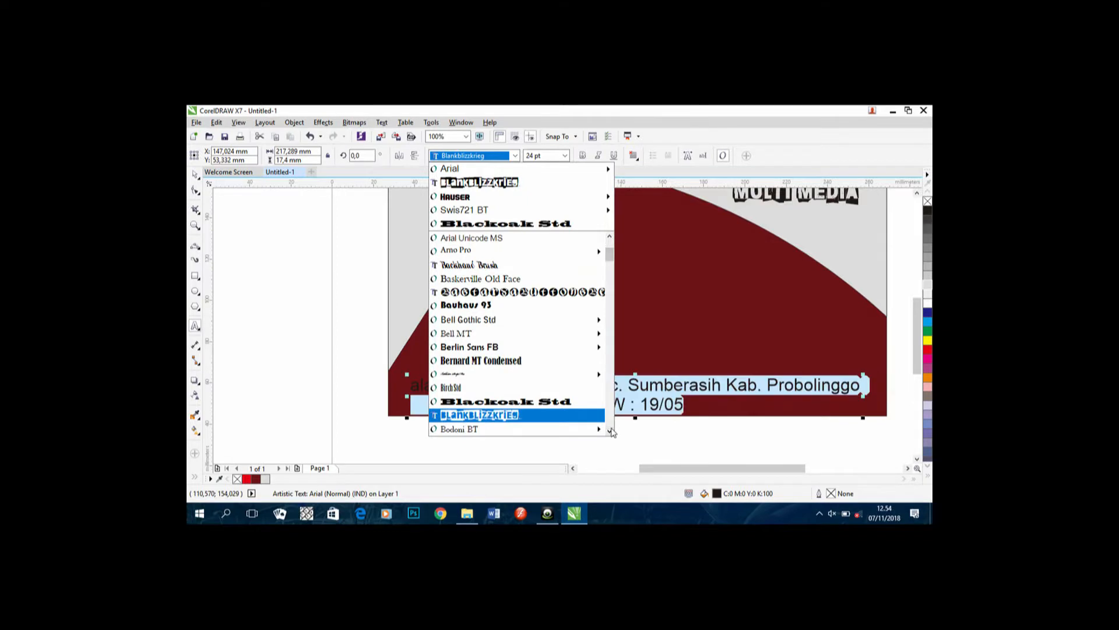
pyautogui.click(610, 431)
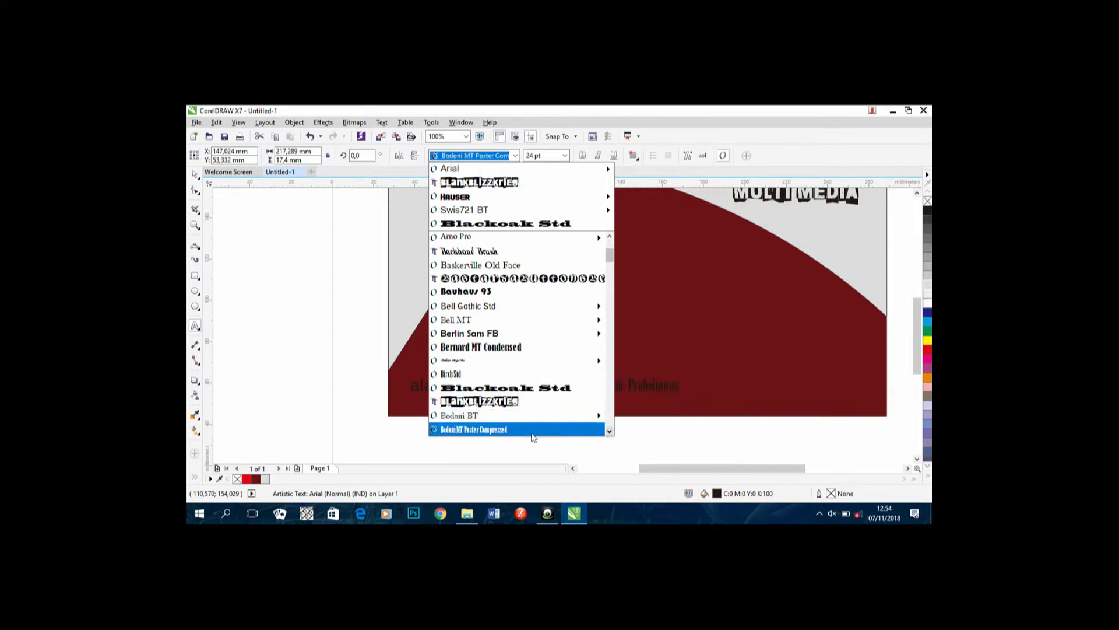
pyautogui.click(532, 431)
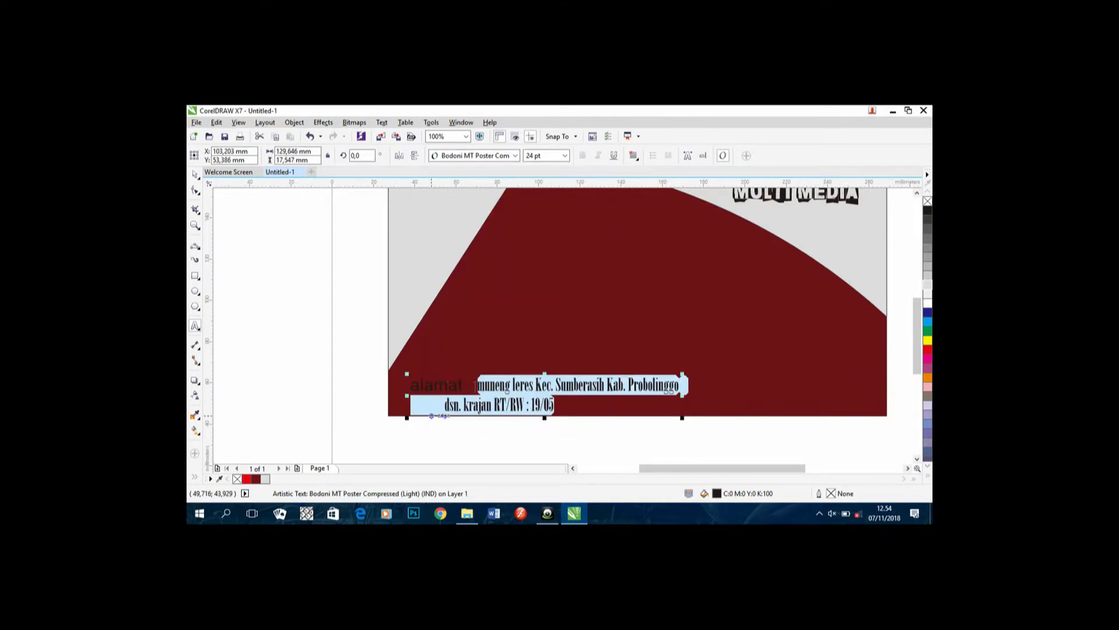
# Step: Set the 'alamat' label in Swis721 BT
pyautogui.click(413, 387)
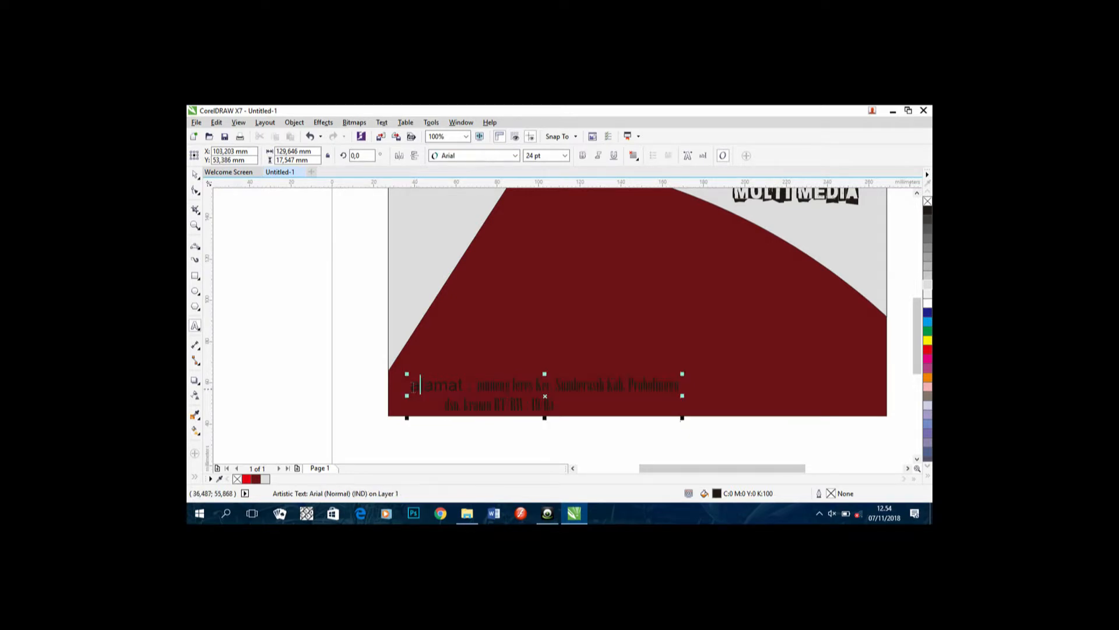
pyautogui.doubleClick(437, 388)
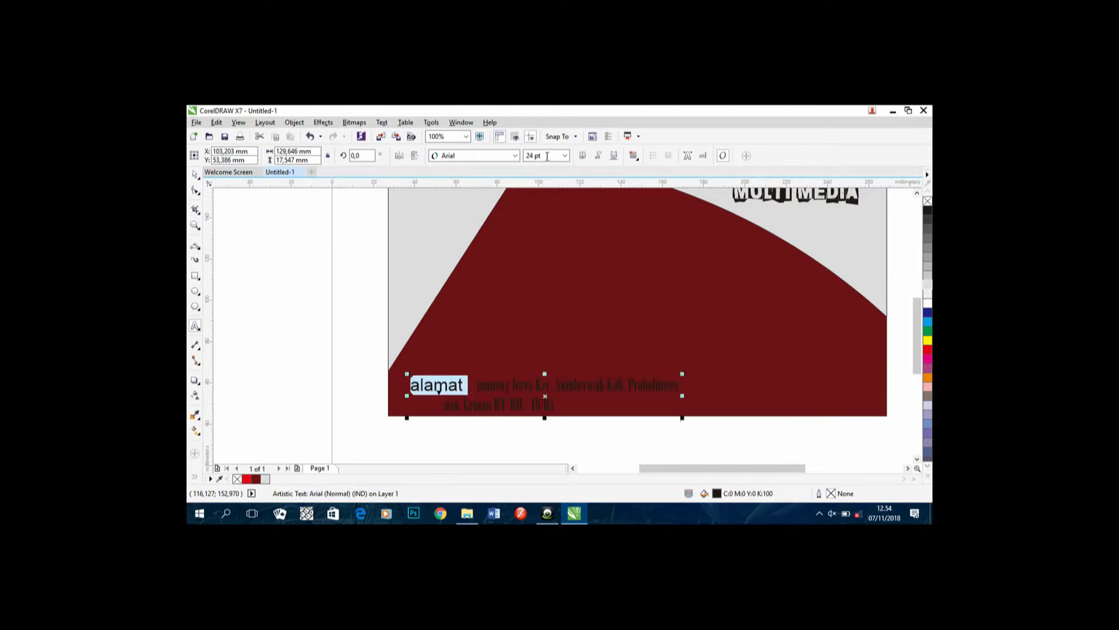
pyautogui.click(515, 155)
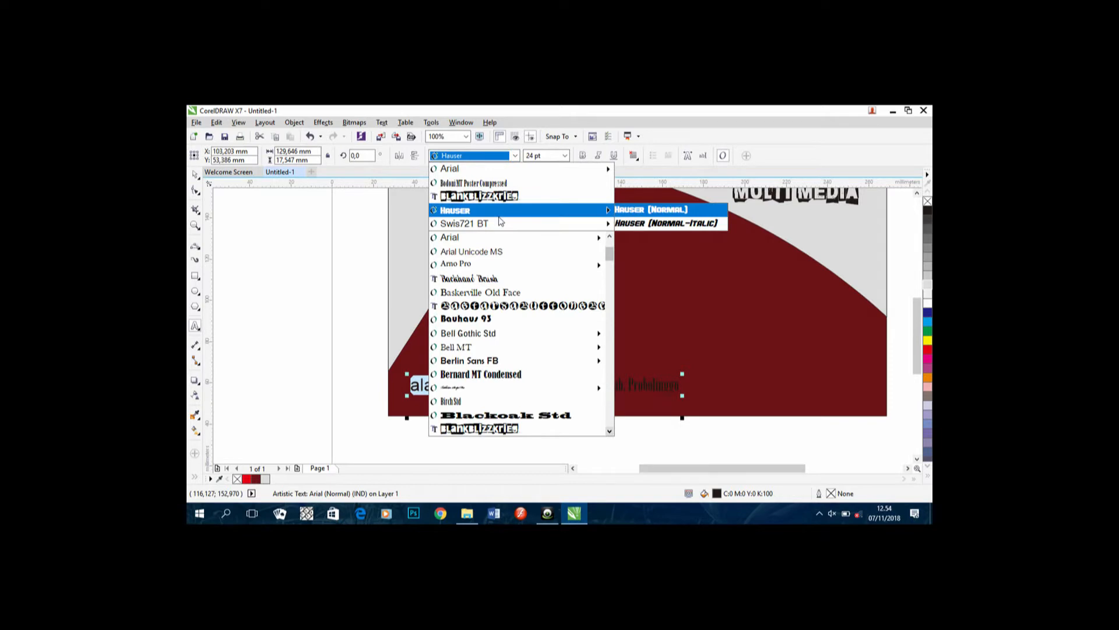
pyautogui.click(499, 222)
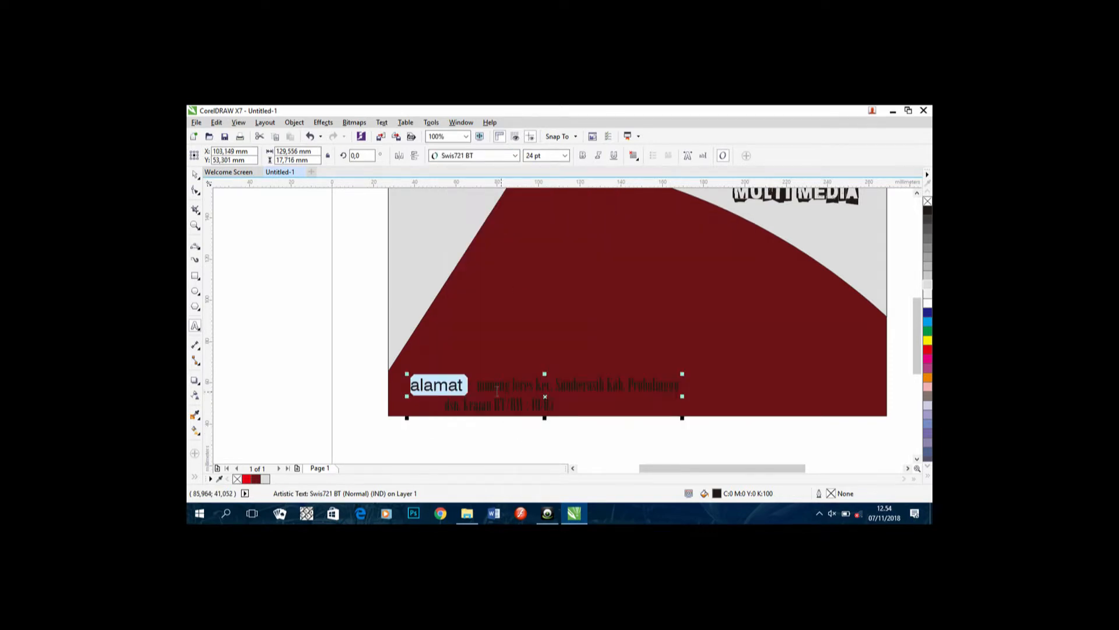
# Step: Centre the two address detail lines under each other
pyautogui.click(519, 391)
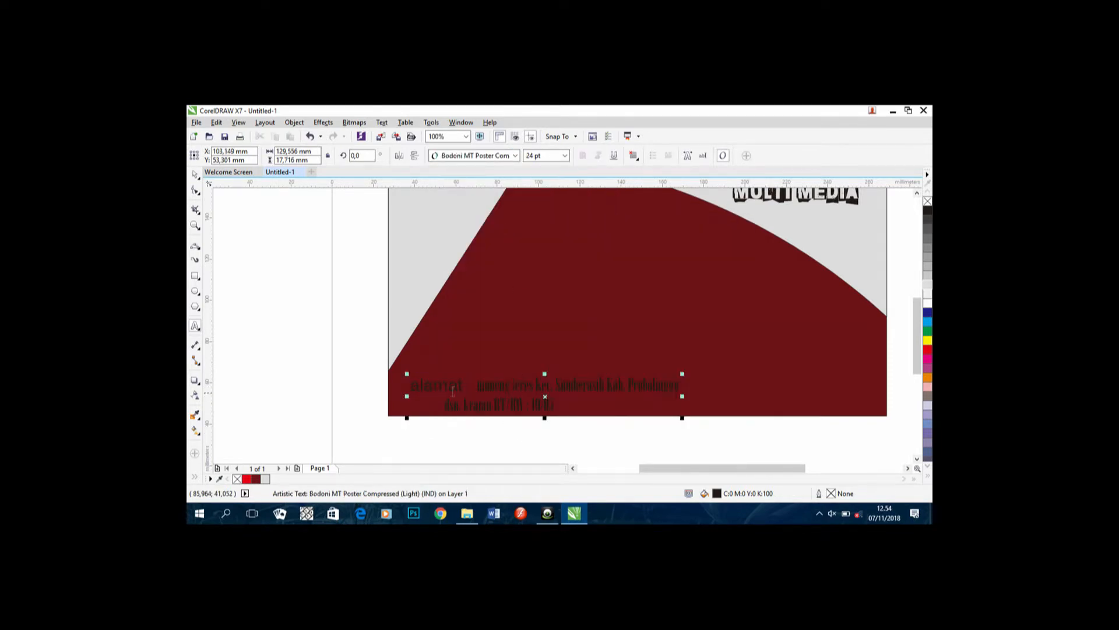
pyautogui.moveTo(476, 395); pyautogui.dragTo(554, 405)
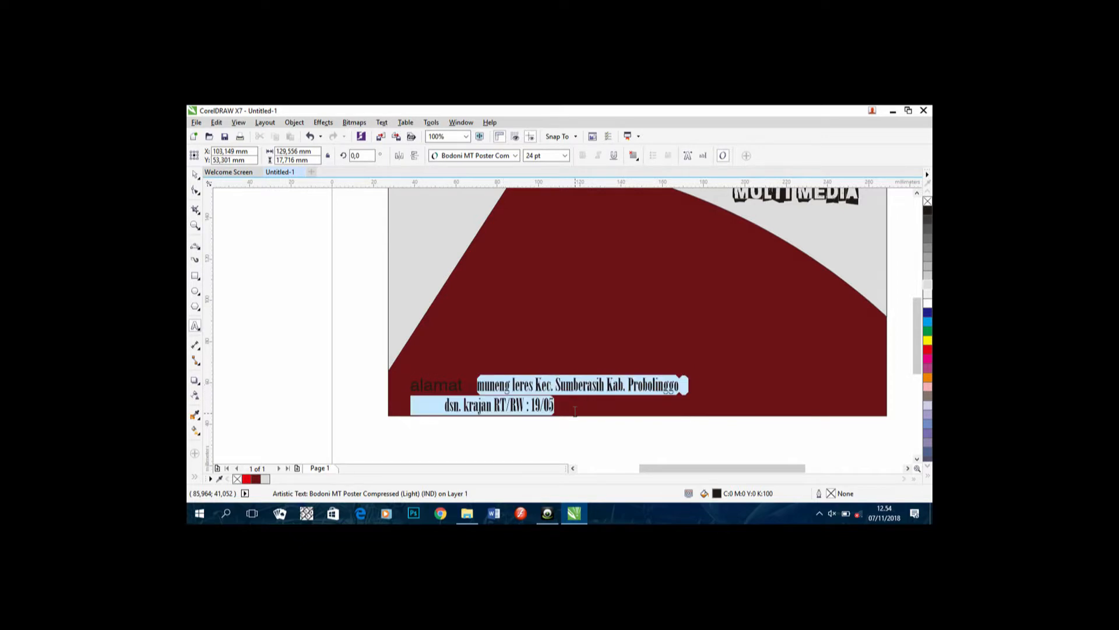
pyautogui.click(634, 156)
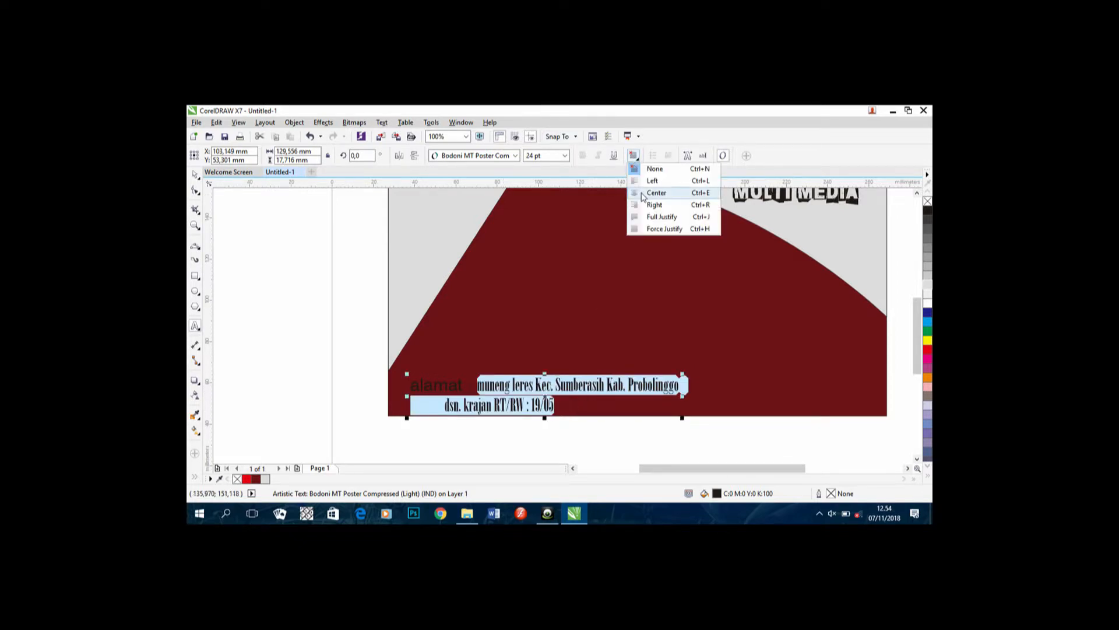
pyautogui.click(650, 197)
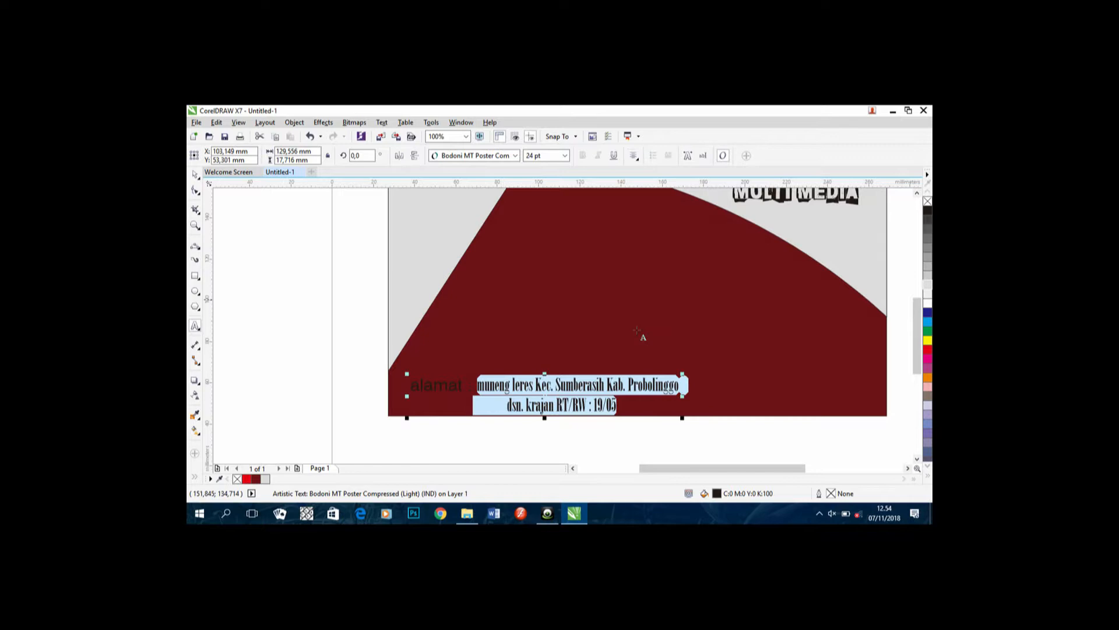
pyautogui.click(621, 318)
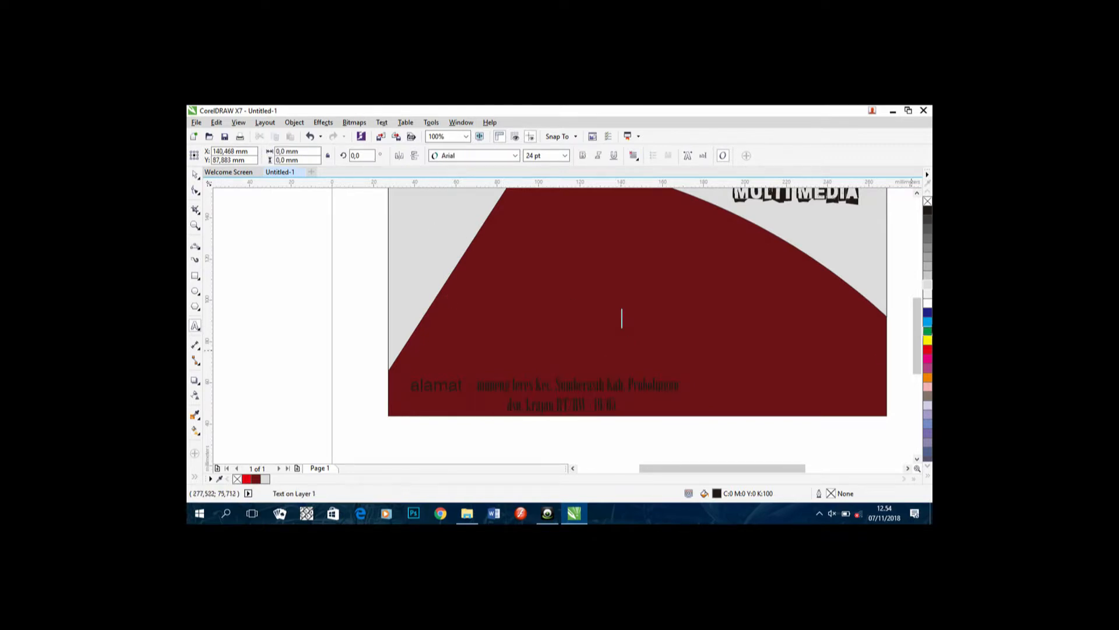
# Step: Type 'smk negeri 4 kota probolinngo' at the card's upper left and select it
pyautogui.moveTo(919, 326); pyautogui.dragTo(918, 312)
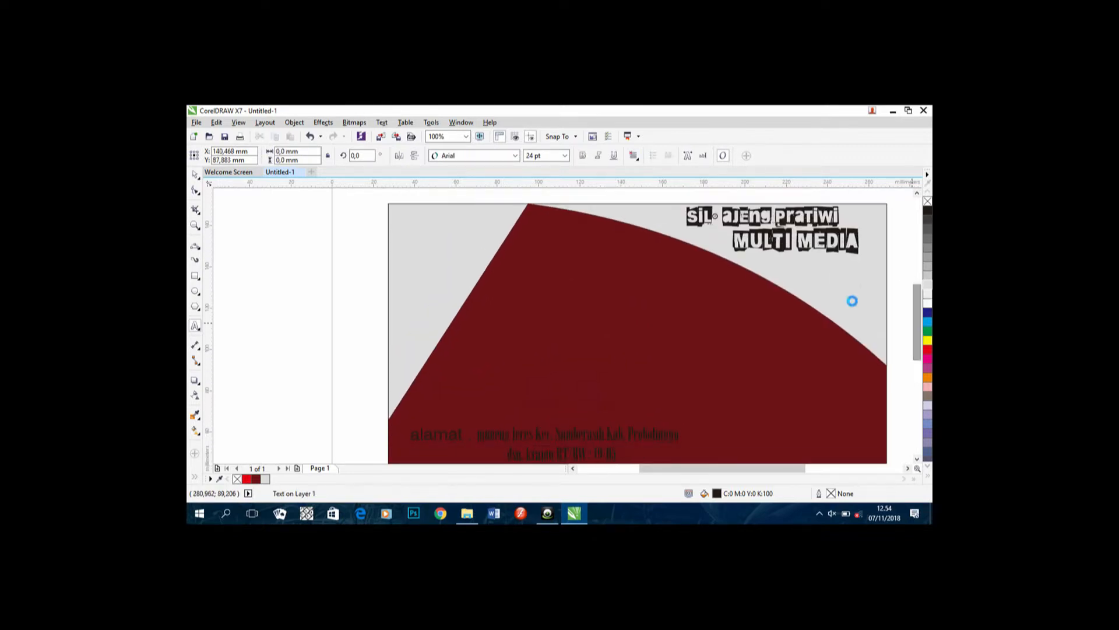
pyautogui.click(441, 245)
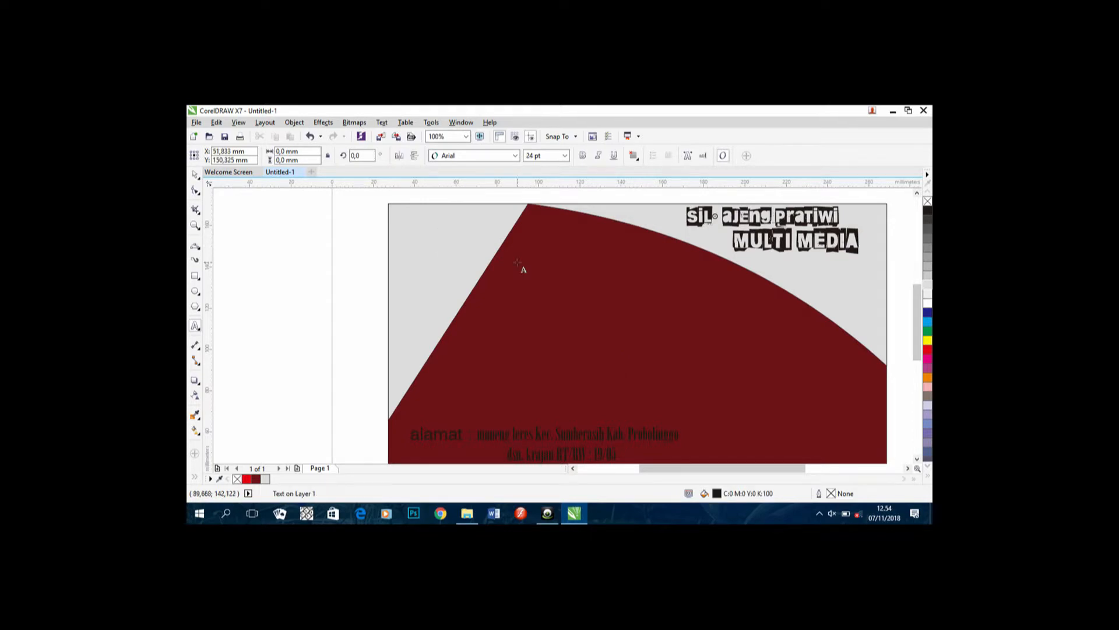
pyautogui.write('smk')
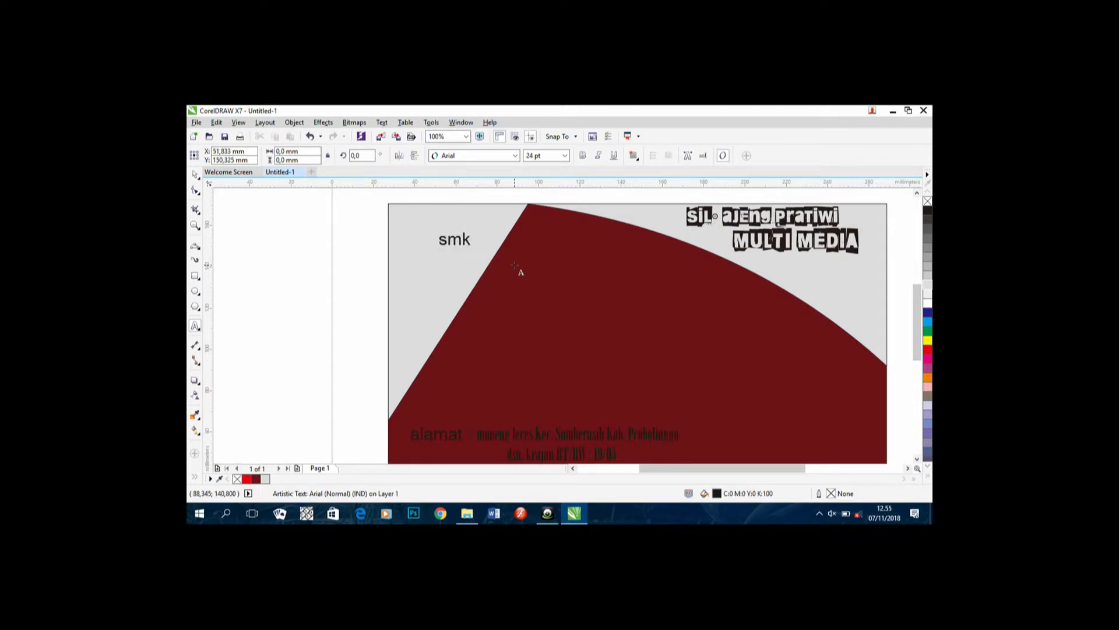
pyautogui.write(' neger')
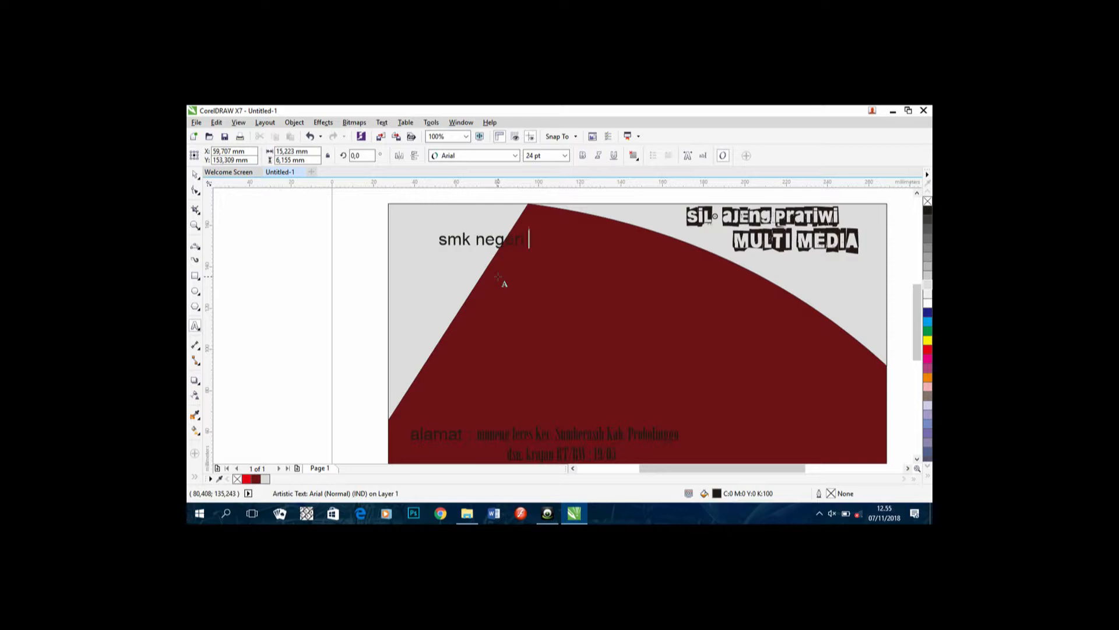
pyautogui.write('i 4 kota probolinngo')
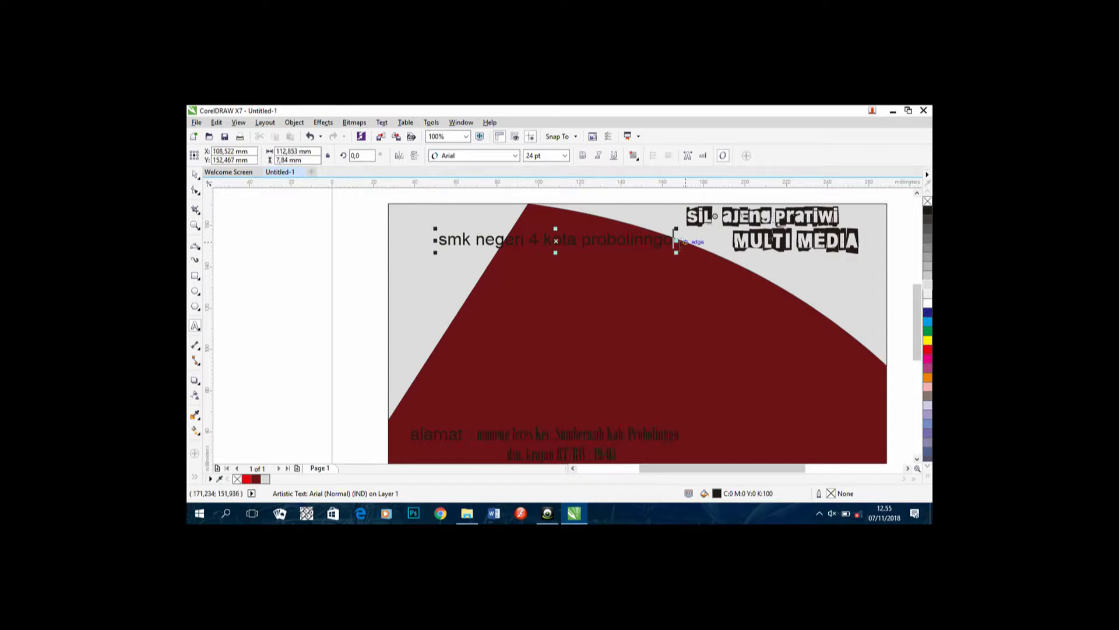
pyautogui.moveTo(676, 240); pyautogui.dragTo(380, 256)
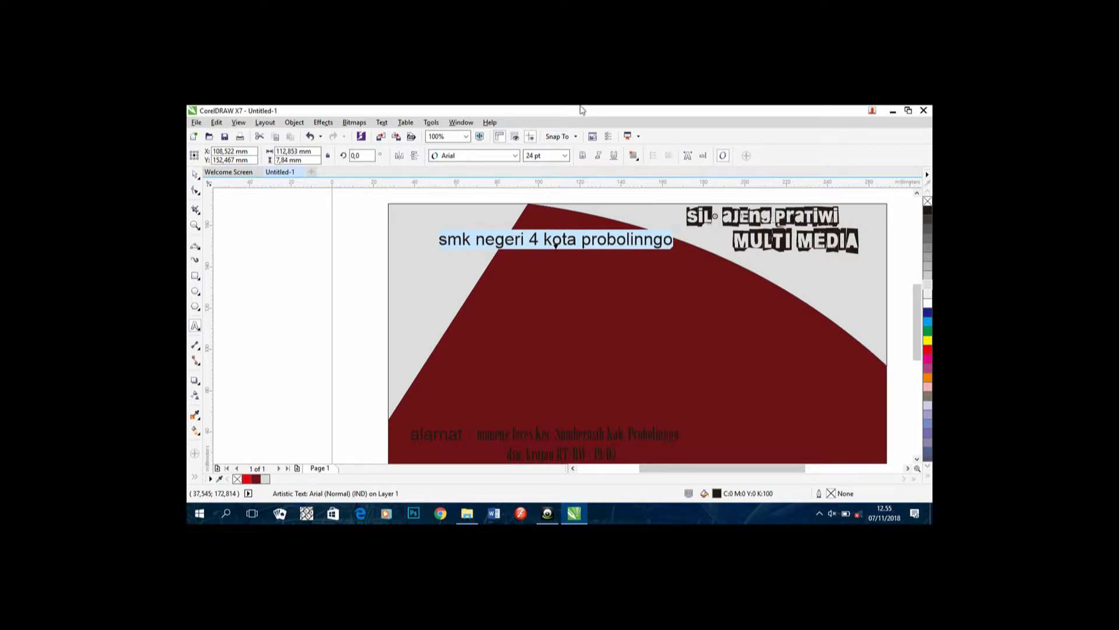
pyautogui.hotkey('shift', 'F3')
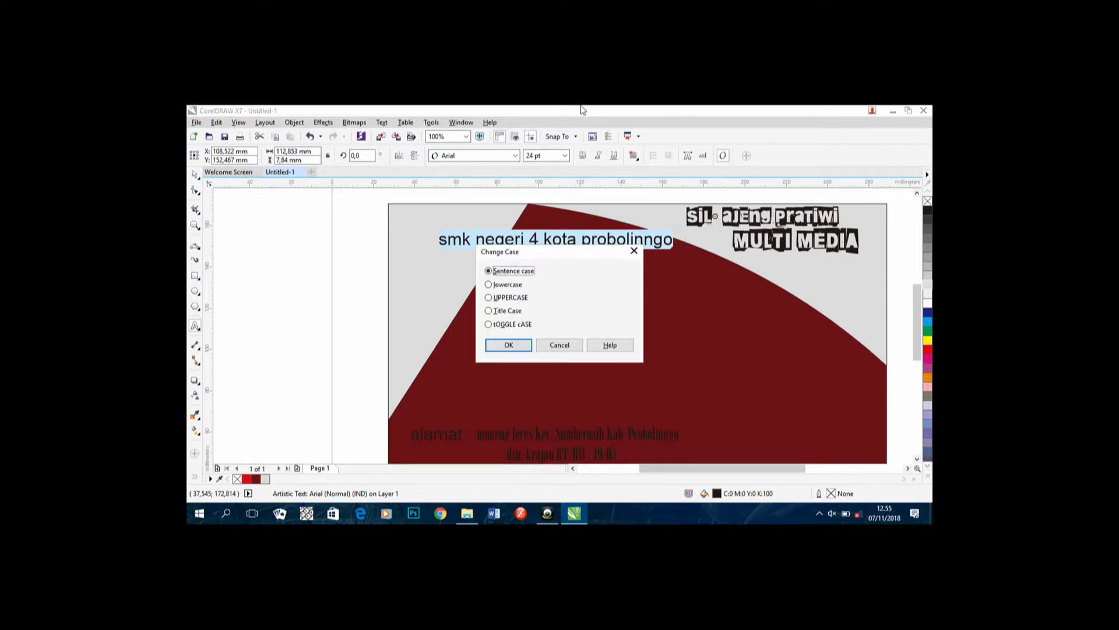
# Step: Make the school name UPPERCASE and move it lower and further left
pyautogui.click(527, 299)
pyautogui.click(510, 344)
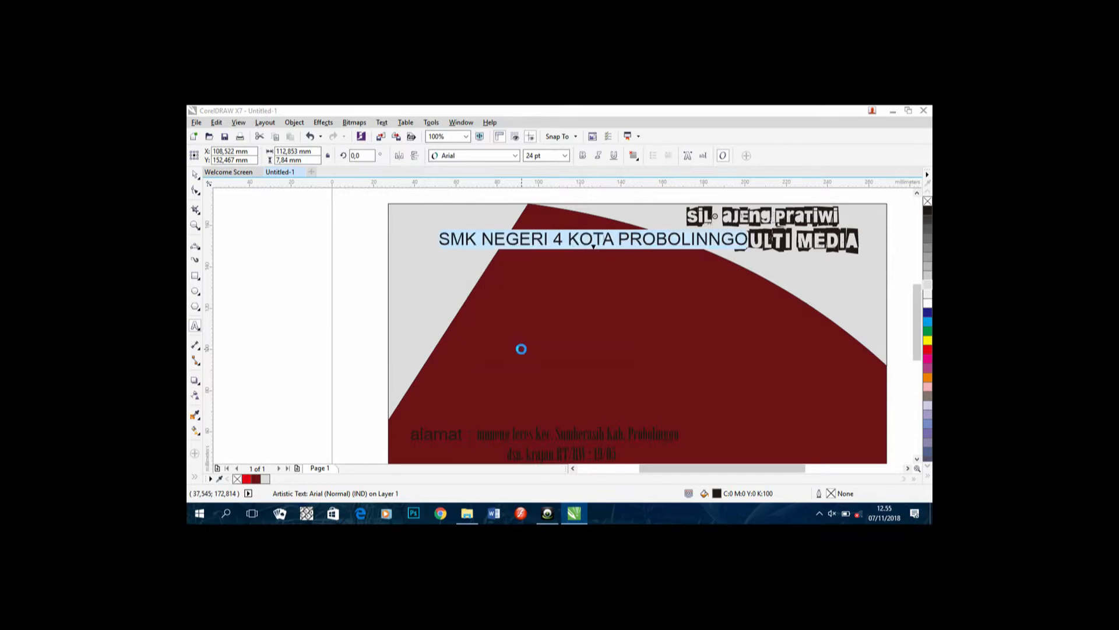
pyautogui.moveTo(593, 241); pyautogui.dragTo(556, 269)
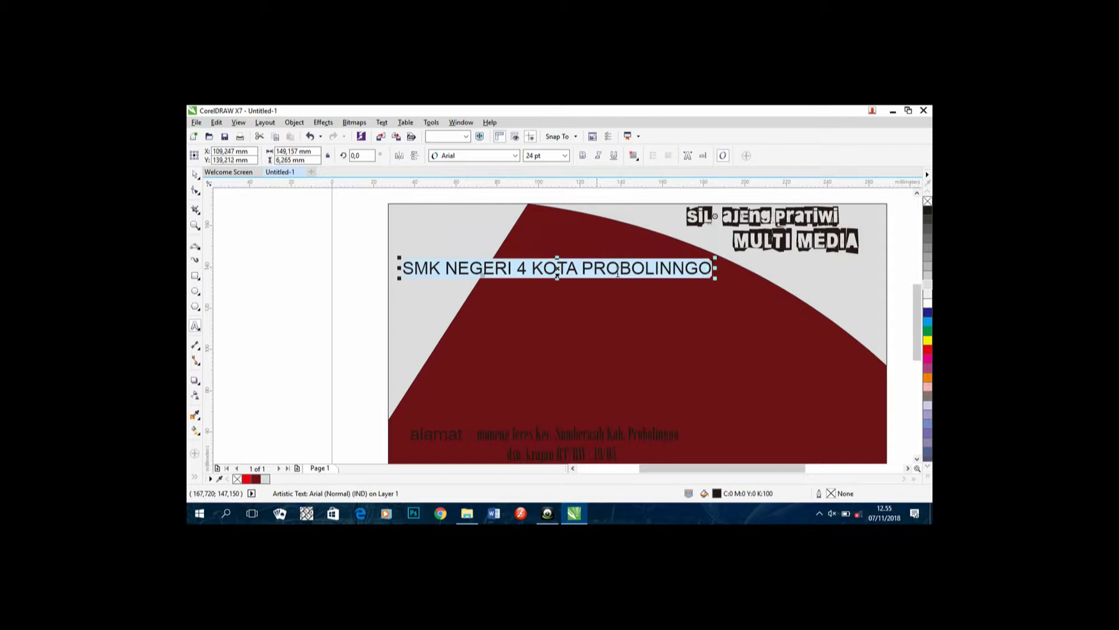
pyautogui.moveTo(711, 271); pyautogui.dragTo(494, 284)
pyautogui.moveTo(411, 279); pyautogui.dragTo(411, 279)
pyautogui.click(499, 156)
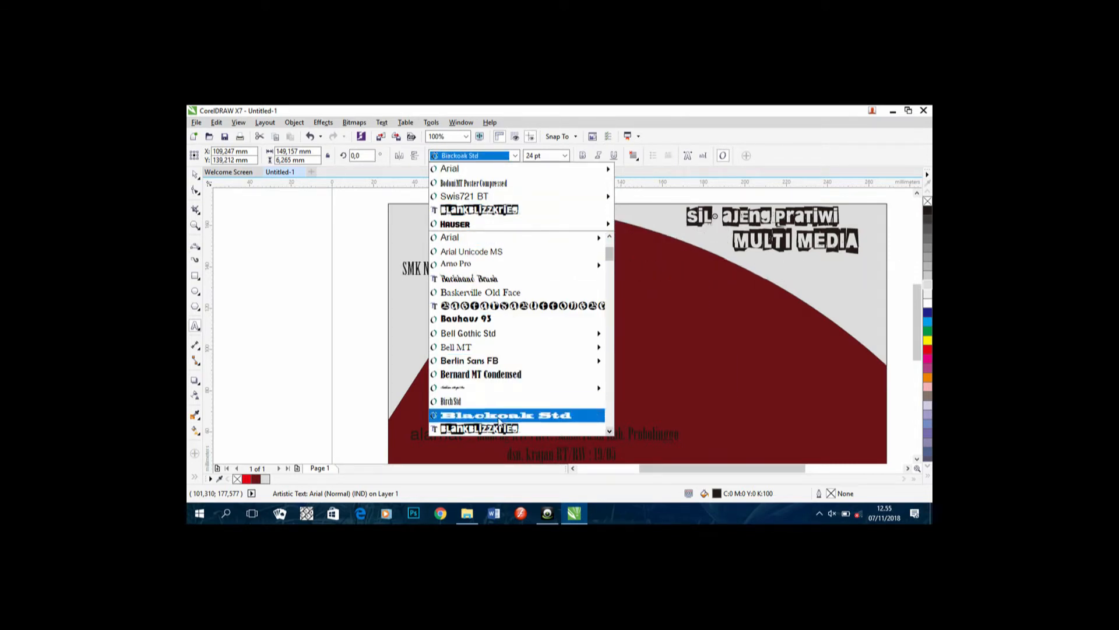
# Step: Preview several fonts on the school name, keep Arial, and drag out a paragraph text frame
pyautogui.click(610, 432)
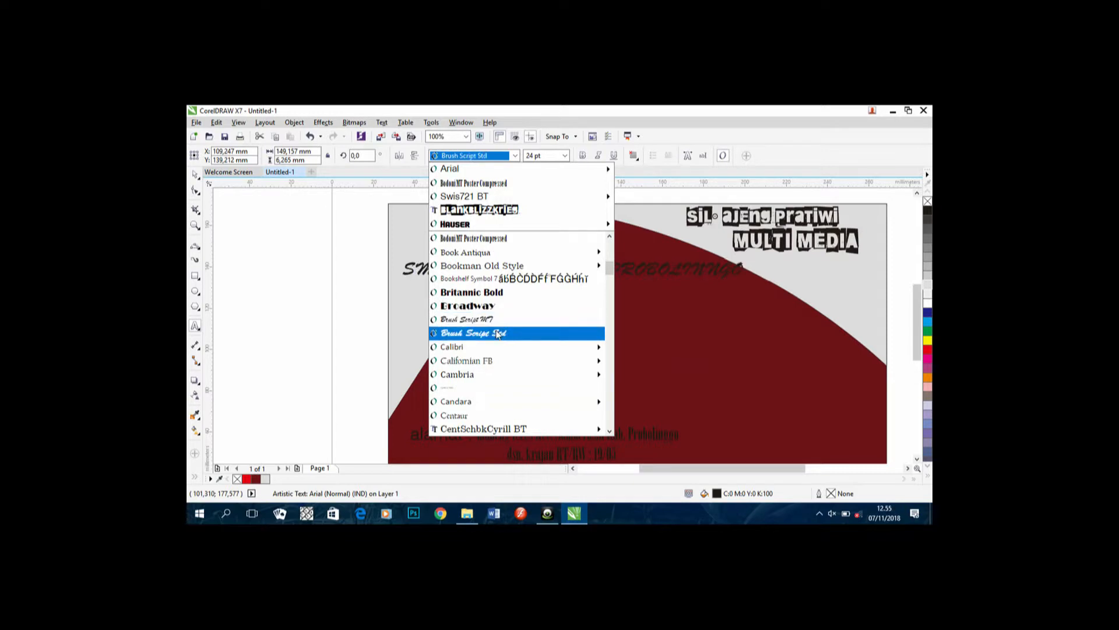
pyautogui.moveTo(581, 432)
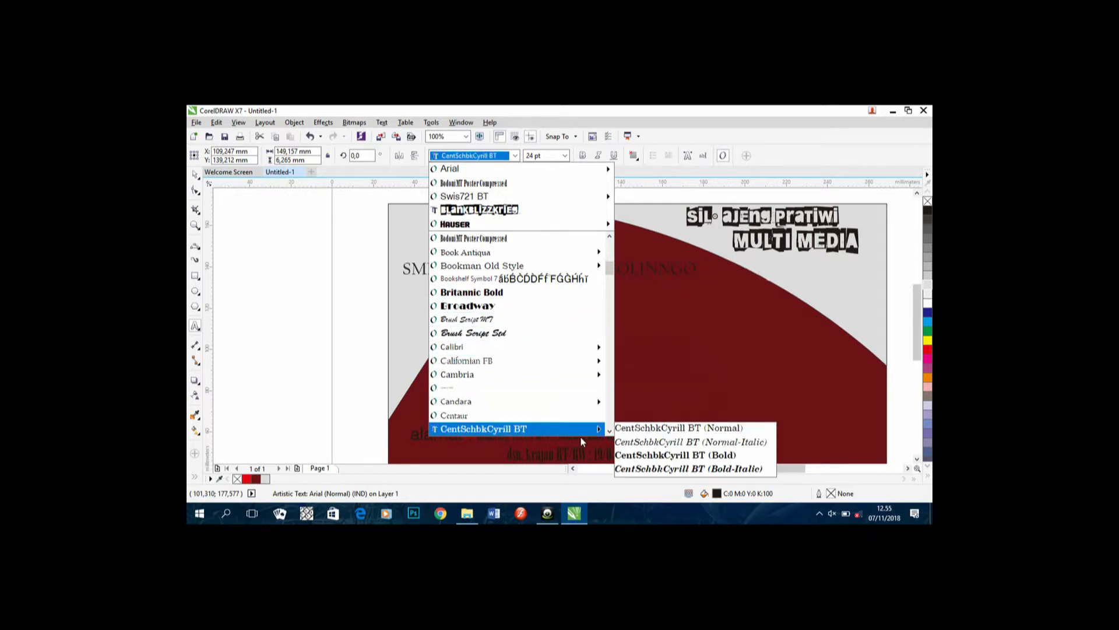
pyautogui.scroll(-3, 608, 431)
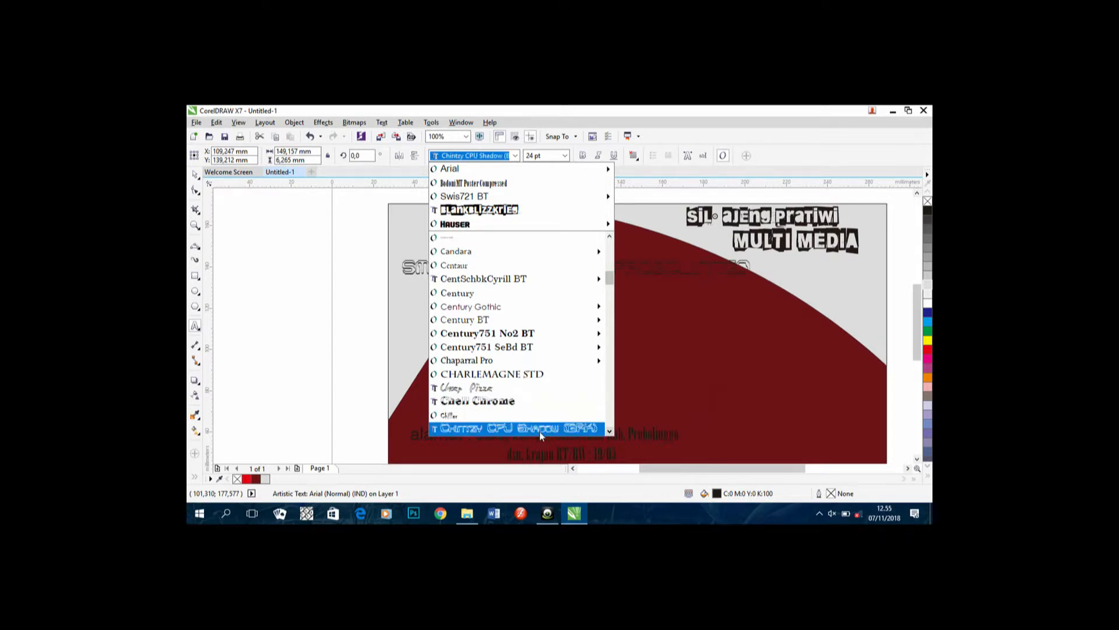
pyautogui.click(608, 431)
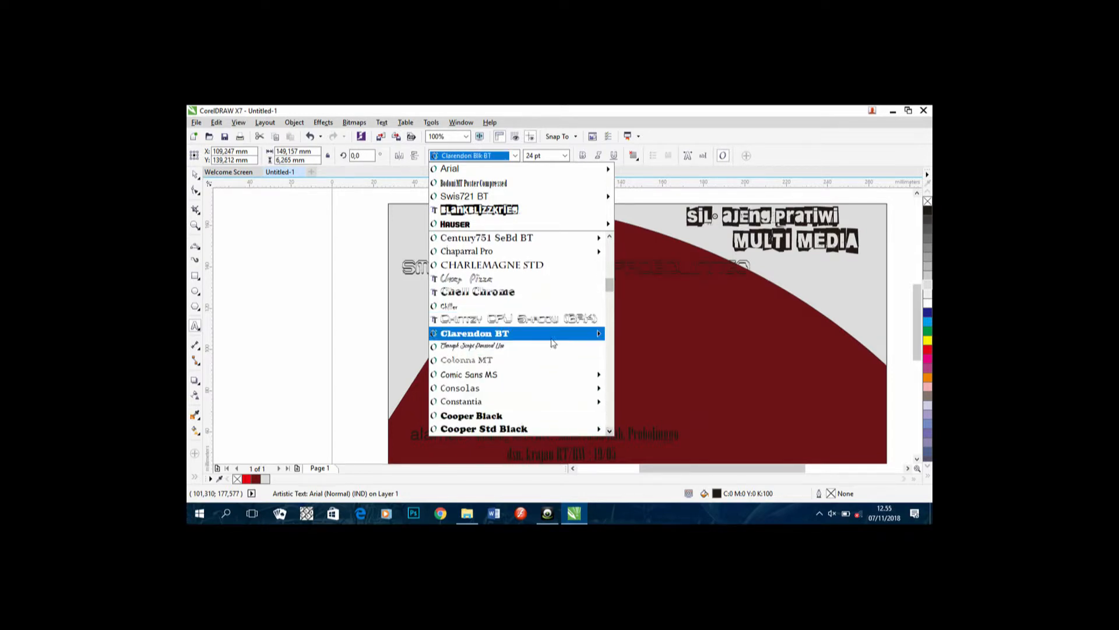
pyautogui.moveTo(551, 336)
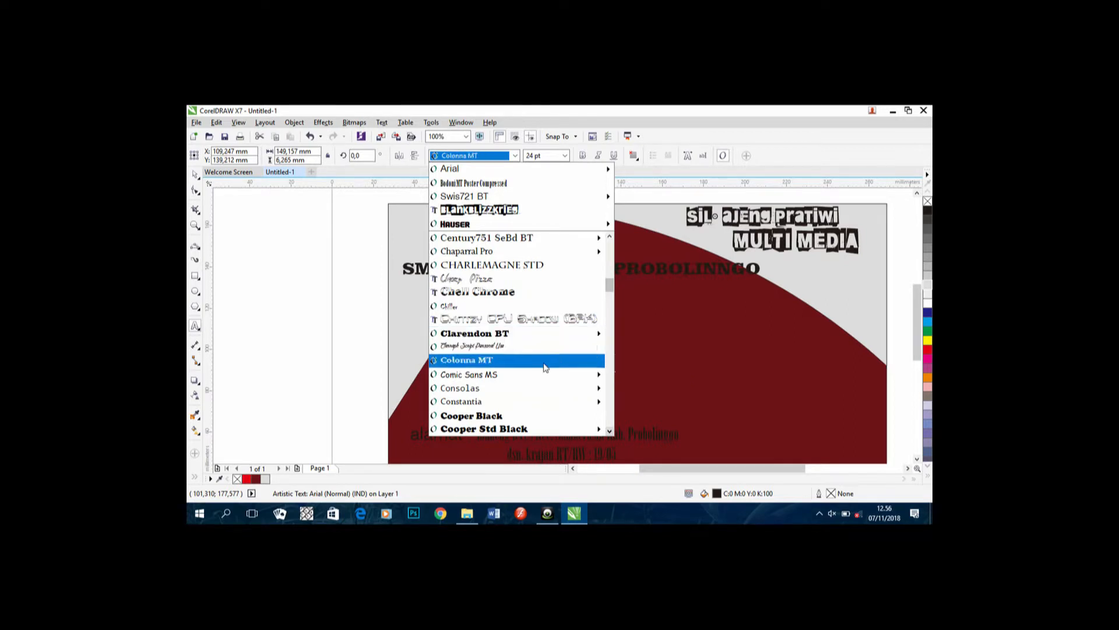
pyautogui.click(610, 431)
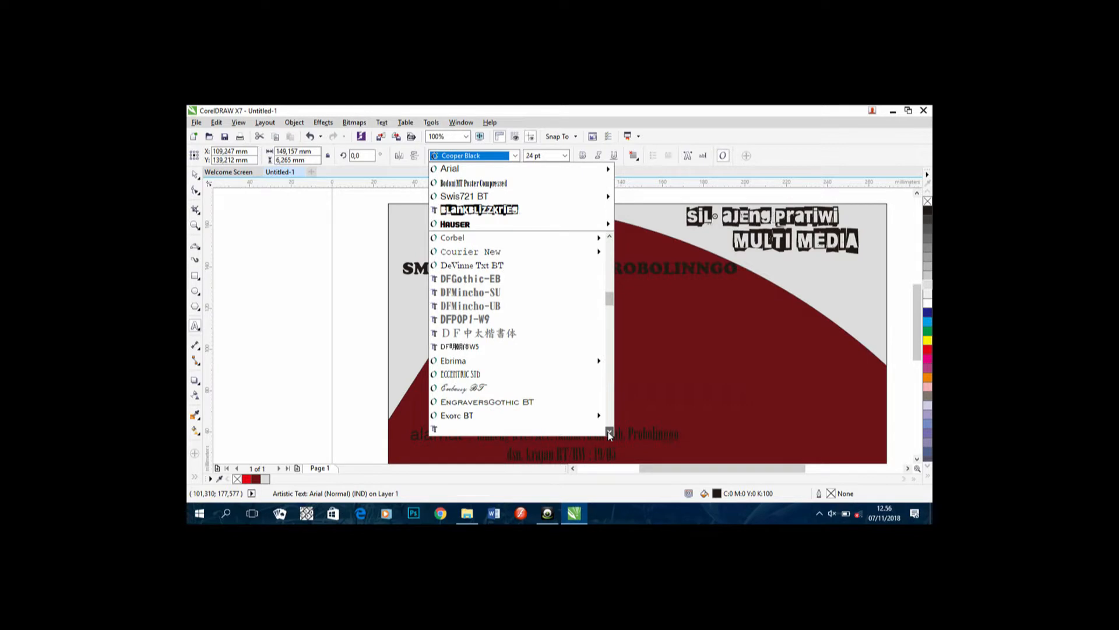
pyautogui.moveTo(615, 418); pyautogui.dragTo(551, 276)
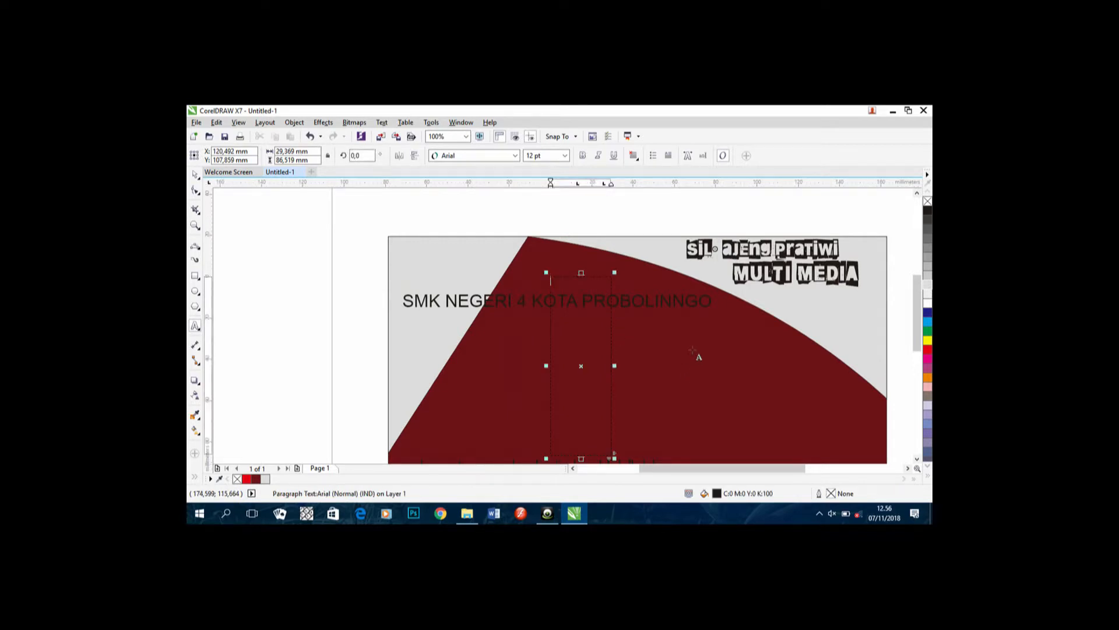
# Step: Move the empty text frame off the card and set the school name in Hauser
pyautogui.scroll(-1, 621, 355)
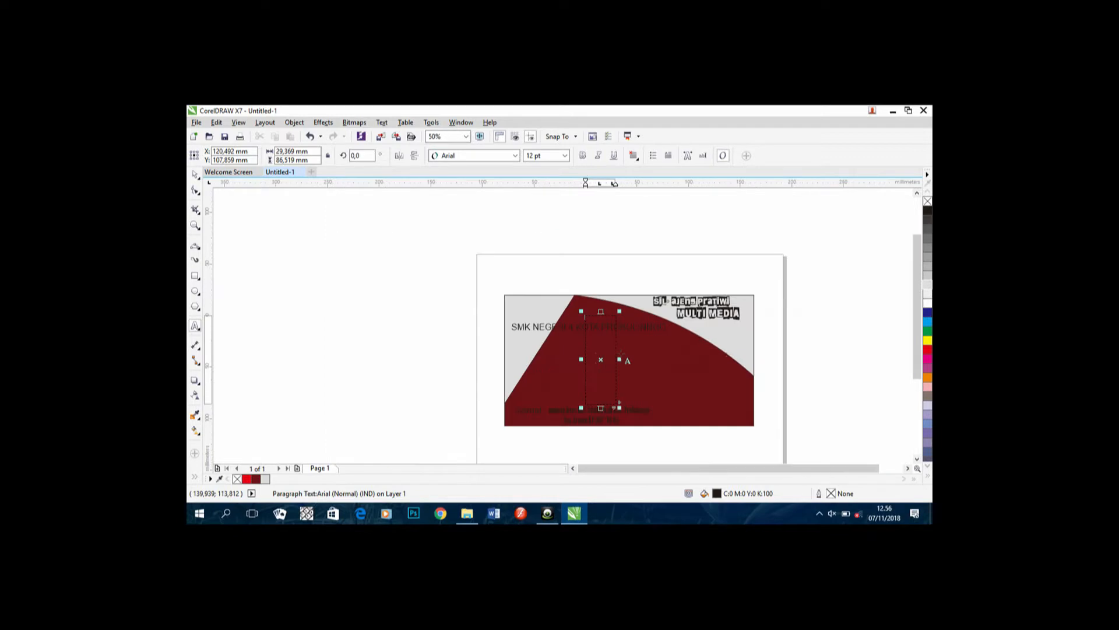
pyautogui.moveTo(601, 359); pyautogui.dragTo(408, 342)
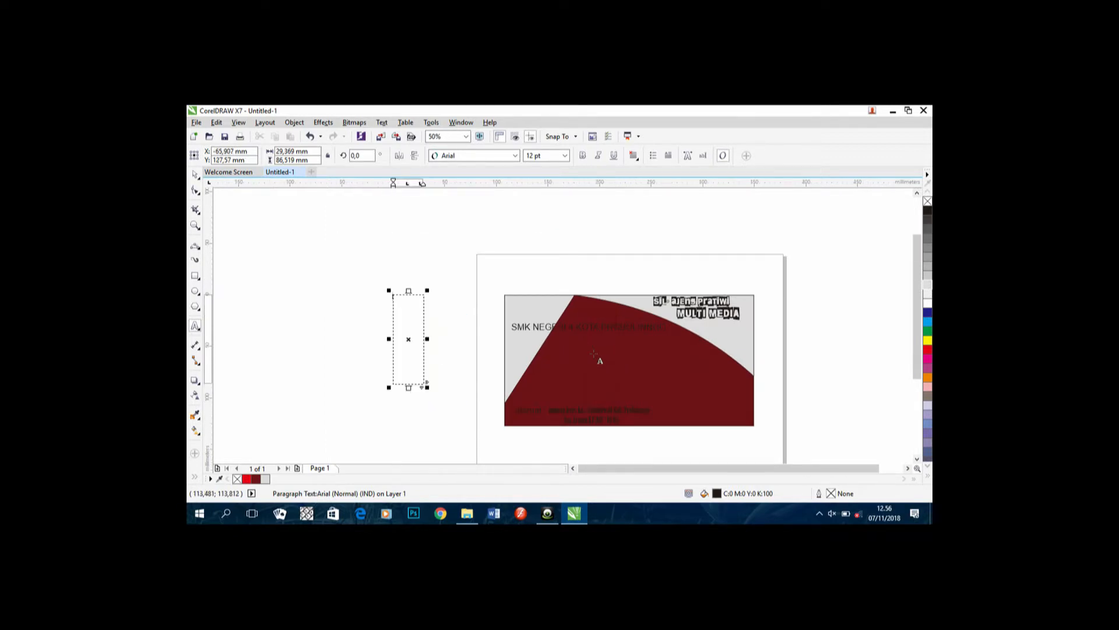
pyautogui.scroll(1, 594, 356)
pyautogui.click(734, 300)
pyautogui.moveTo(743, 301); pyautogui.dragTo(379, 311)
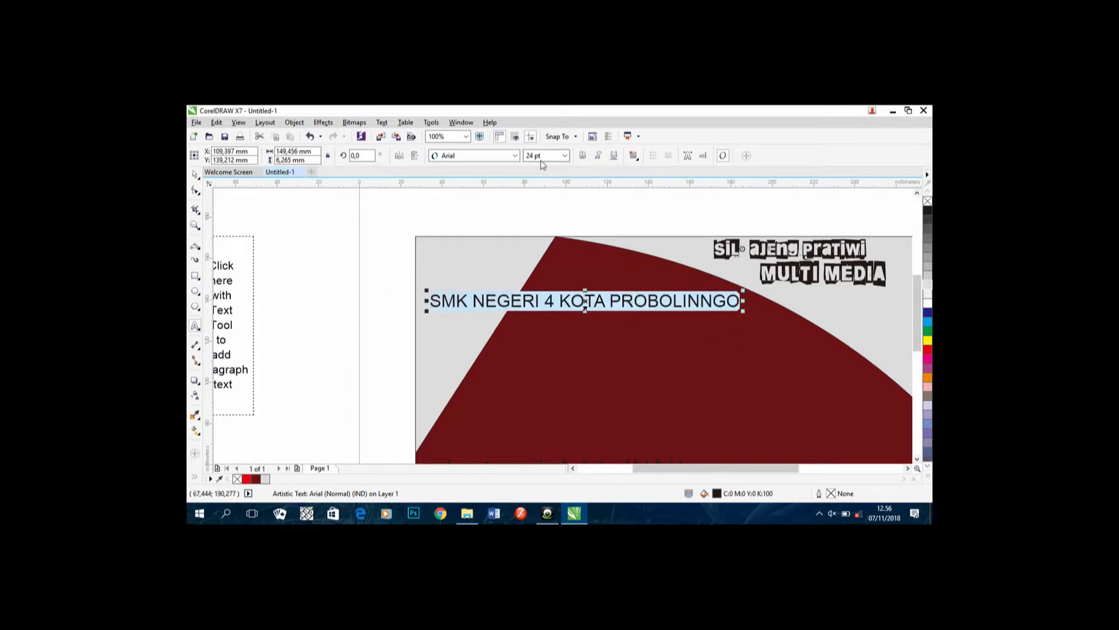
pyautogui.click(515, 156)
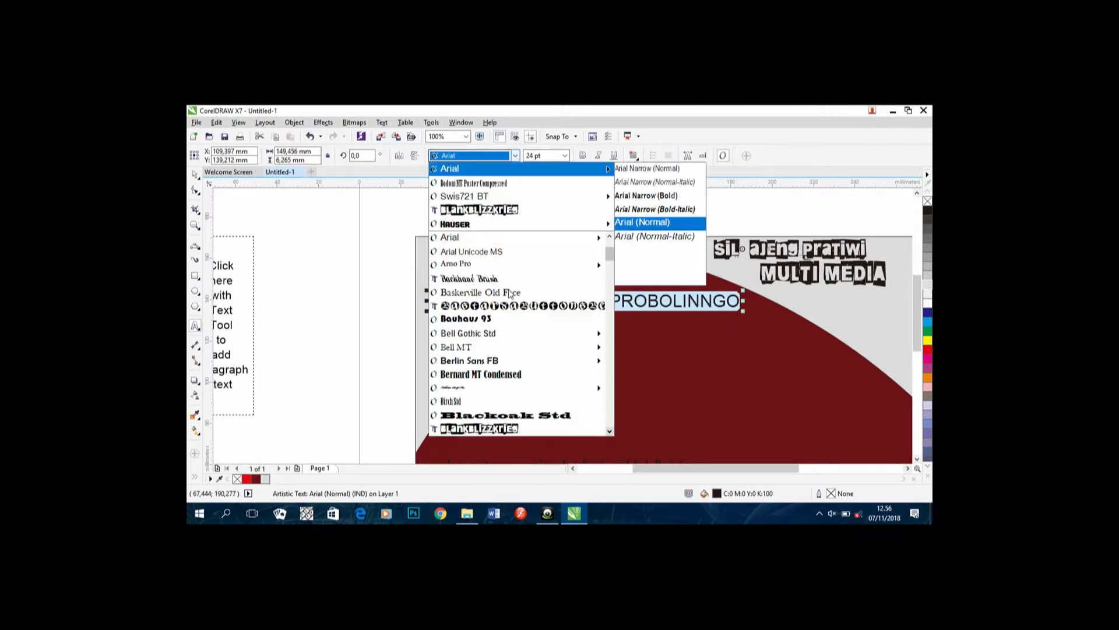
pyautogui.click(611, 431)
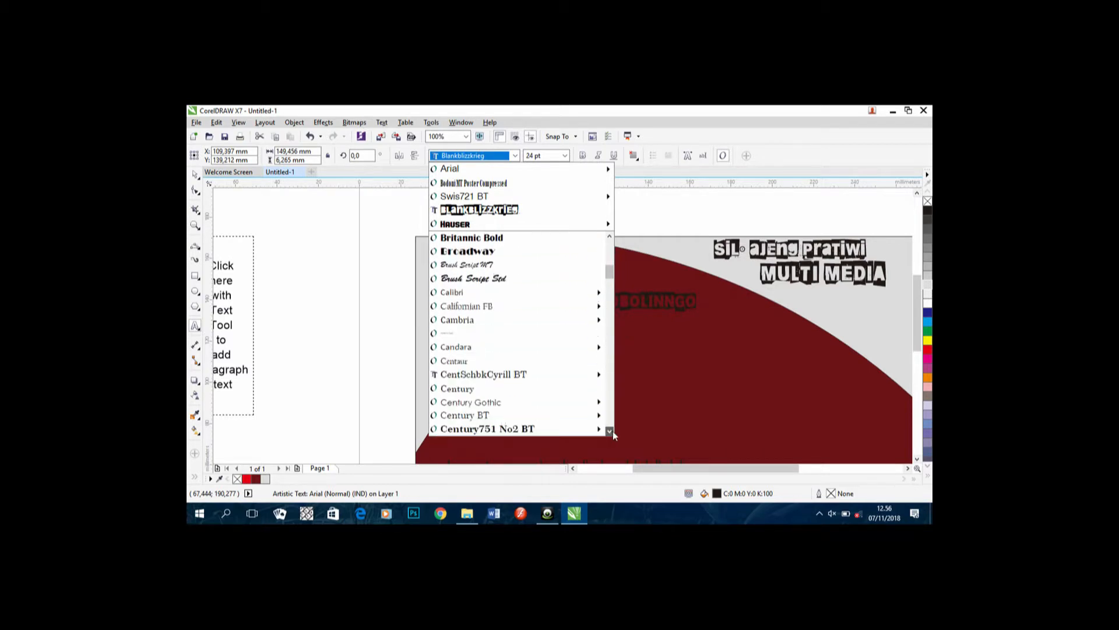
pyautogui.moveTo(613, 431); pyautogui.dragTo(613, 432)
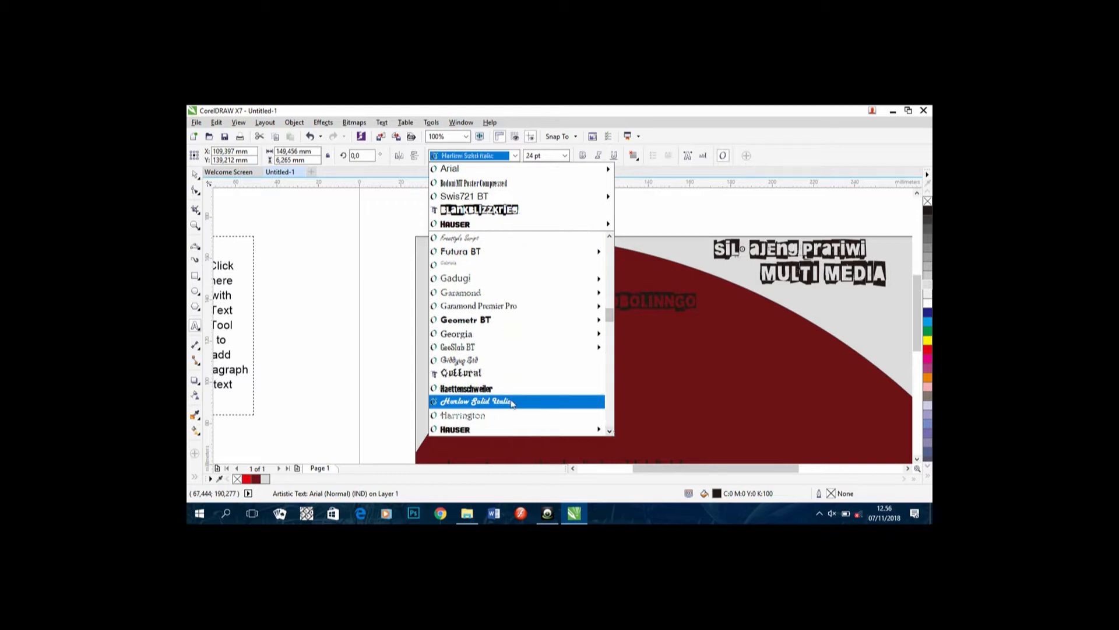
pyautogui.click(512, 429)
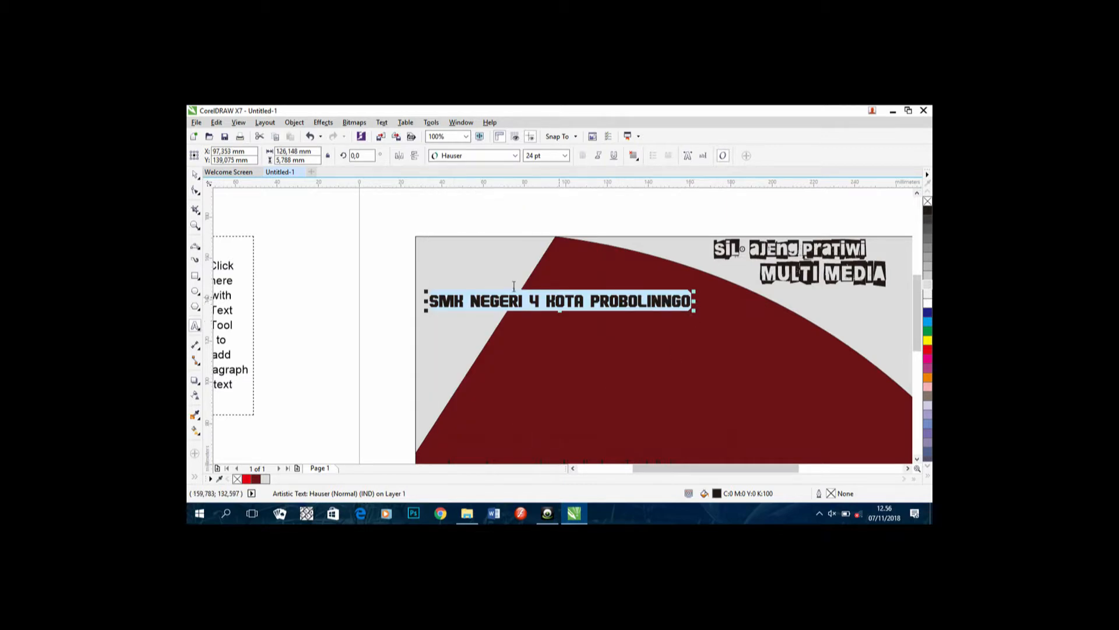
# Step: Raise the school name slightly toward the card's top and colour it white
pyautogui.click(600, 298)
pyautogui.moveTo(561, 301); pyautogui.dragTo(580, 272)
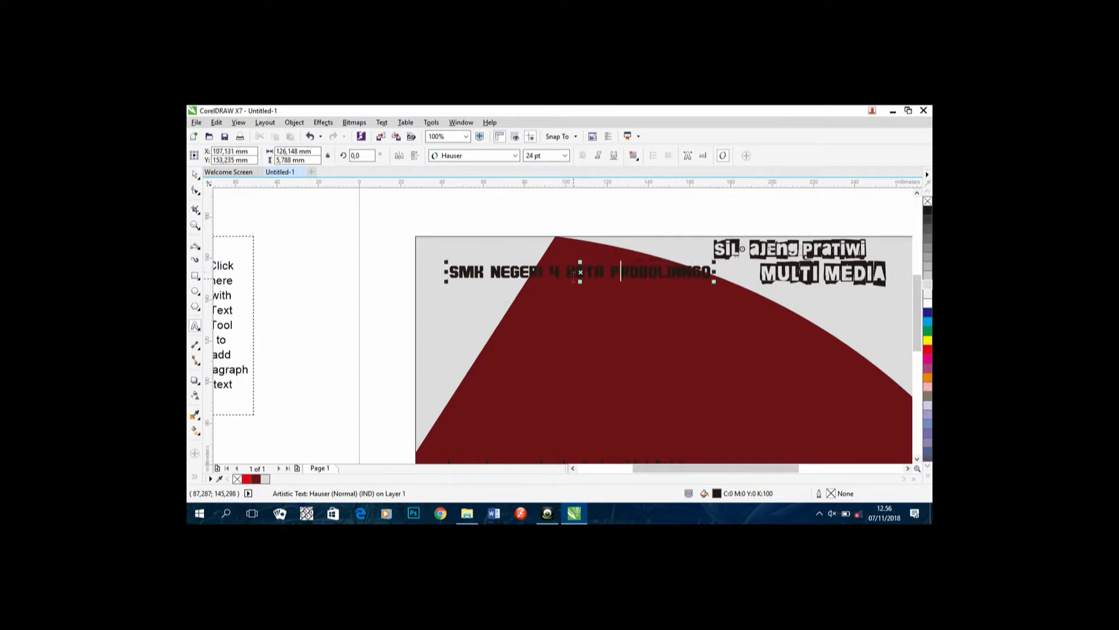
pyautogui.moveTo(712, 271); pyautogui.dragTo(437, 281)
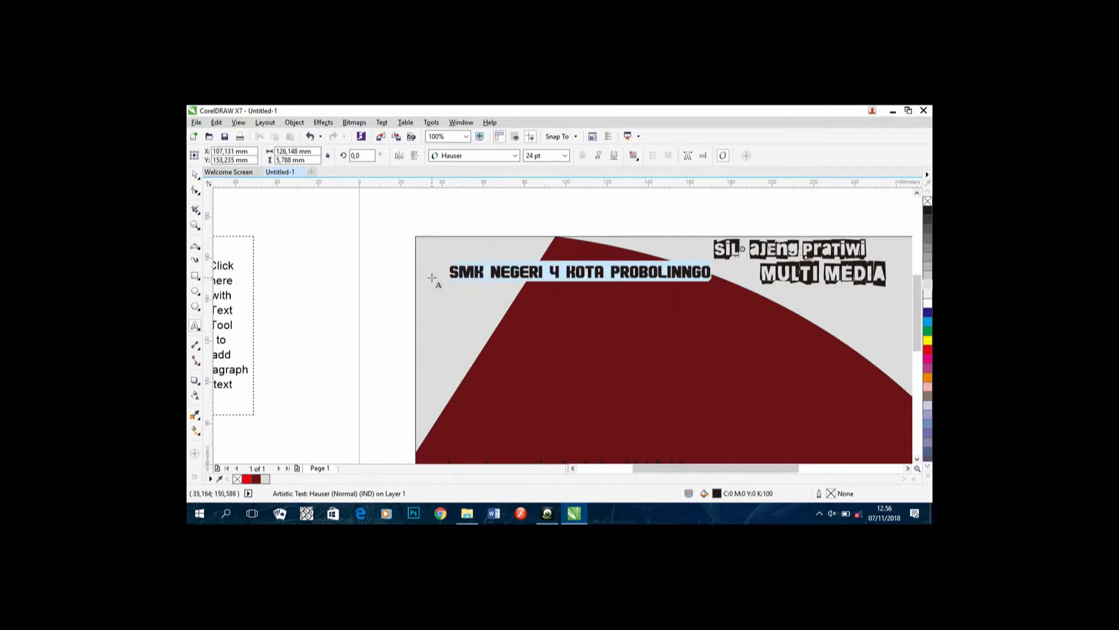
pyautogui.click(928, 303)
pyautogui.click(713, 274)
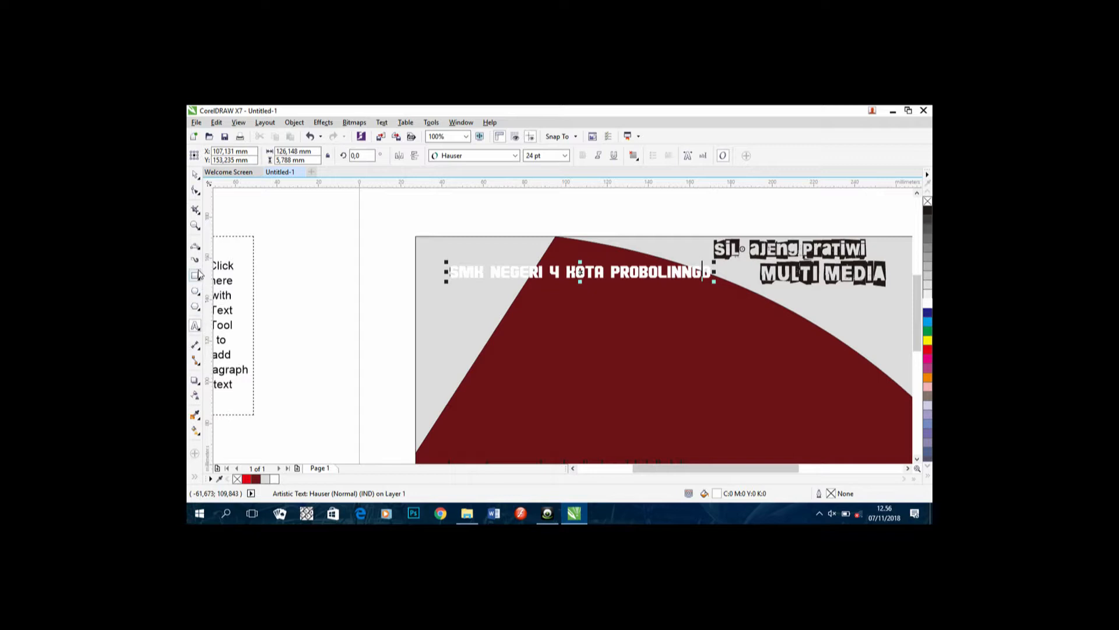
# Step: Select the grey curved background shape and switch to the Drop Shadow tool
pyautogui.click(196, 247)
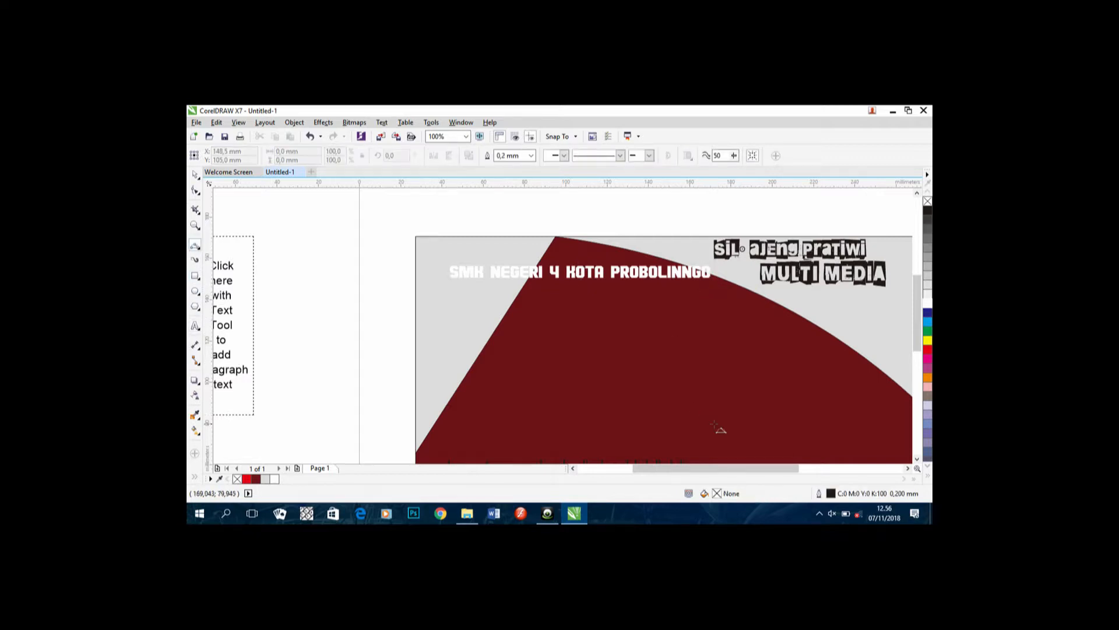
pyautogui.scroll(-2, 772, 407)
pyautogui.scroll(2, 772, 407)
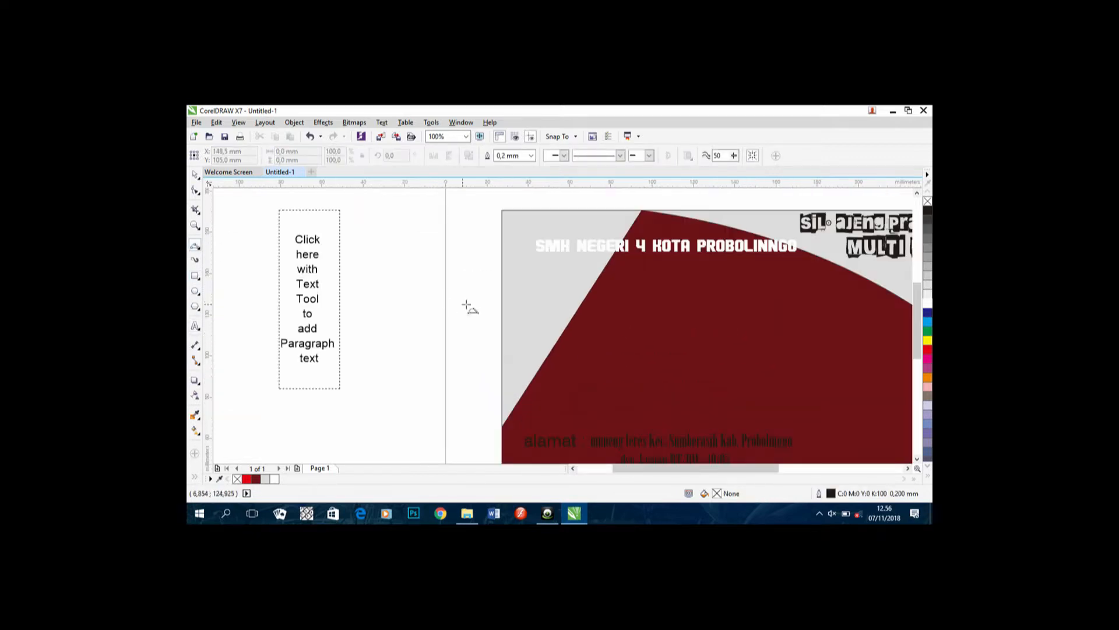
pyautogui.click(195, 174)
pyautogui.click(529, 315)
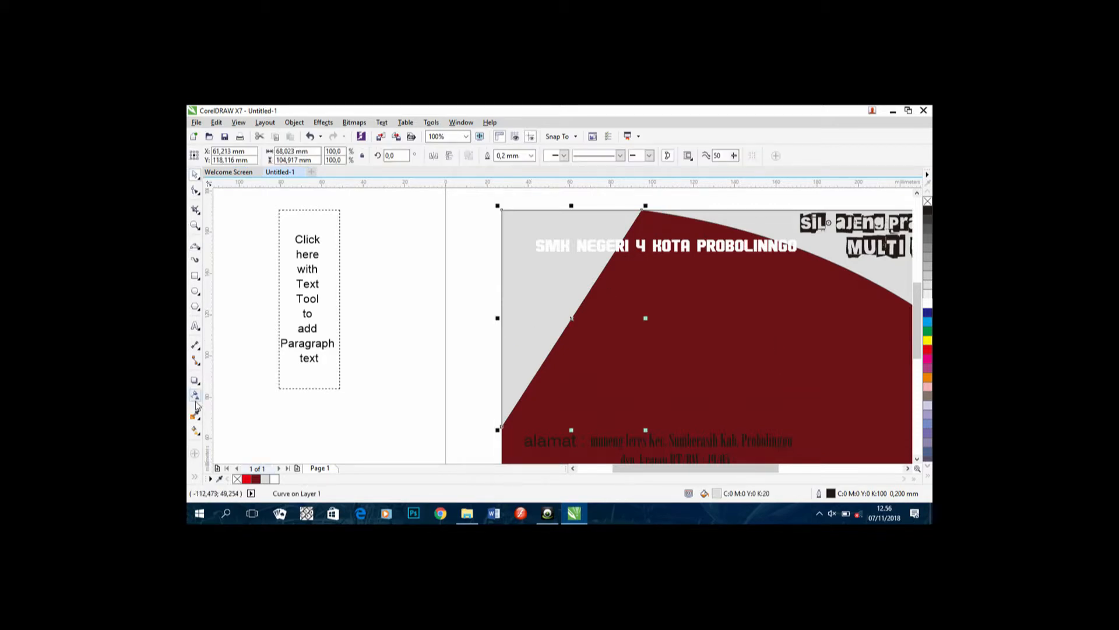
pyautogui.click(195, 380)
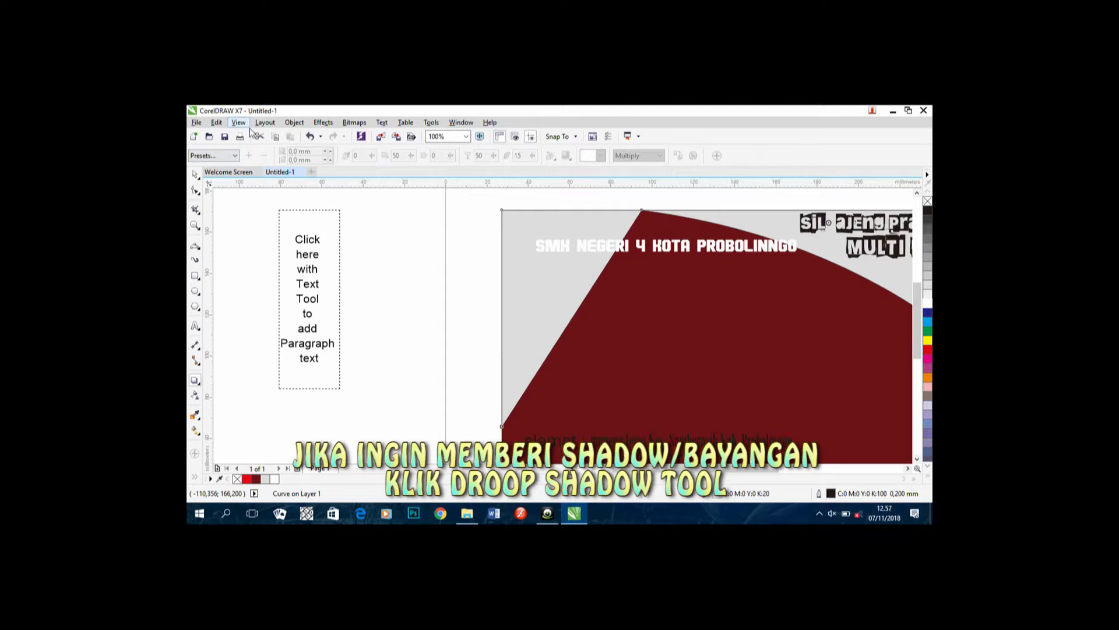
# Step: Apply a Flat Bottom Right shadow at opacity 59, dragged along the red shape's slanted left edge
pyautogui.click(234, 156)
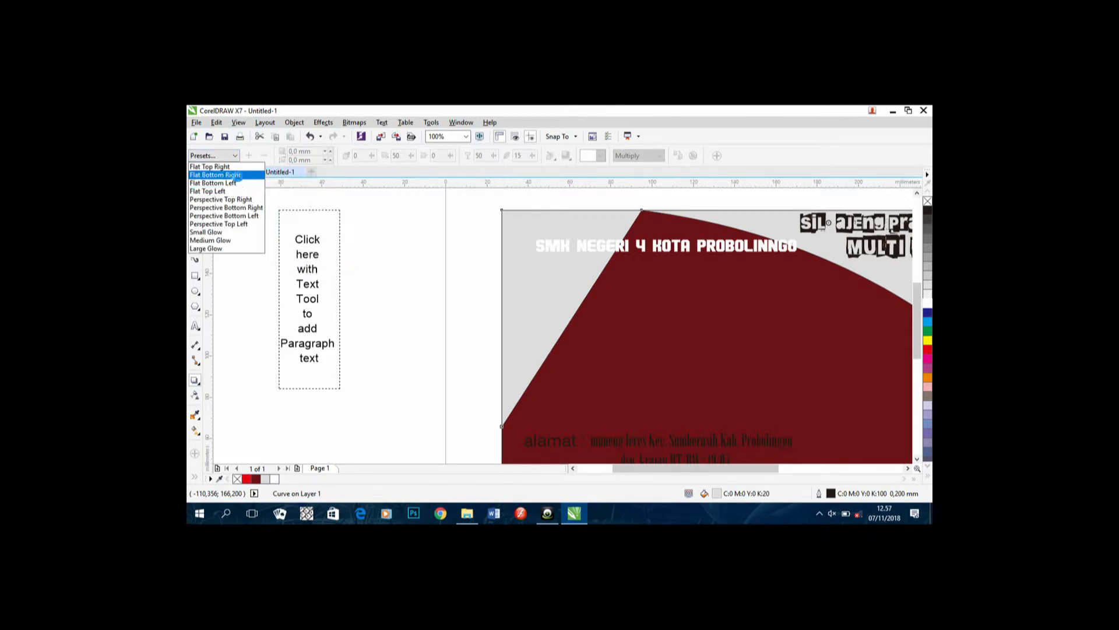
pyautogui.click(237, 176)
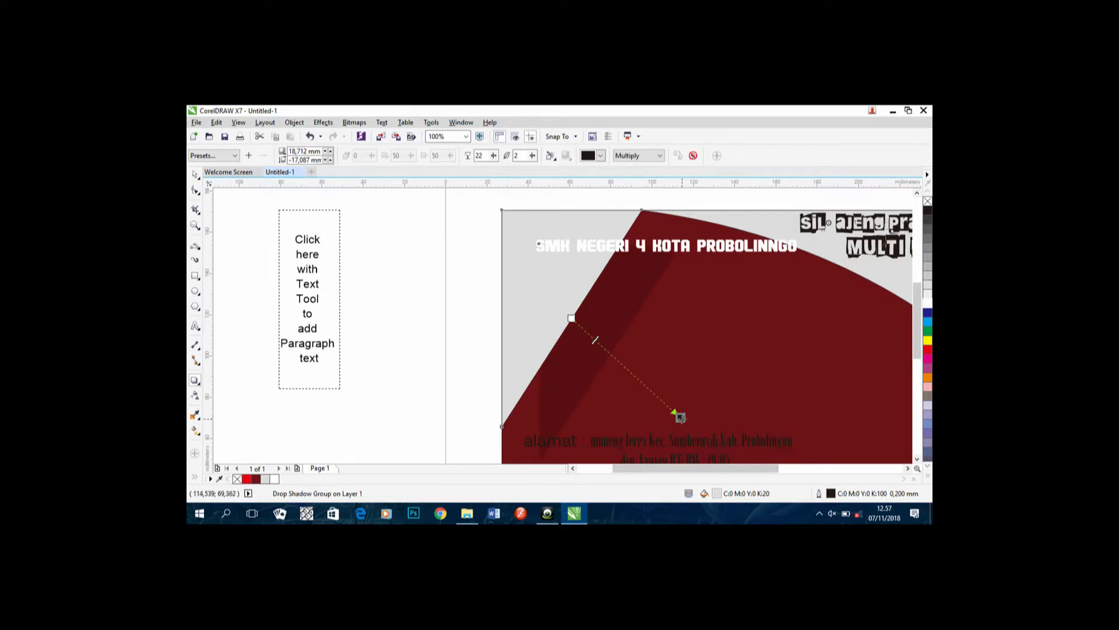
pyautogui.moveTo(680, 417); pyautogui.dragTo(680, 386)
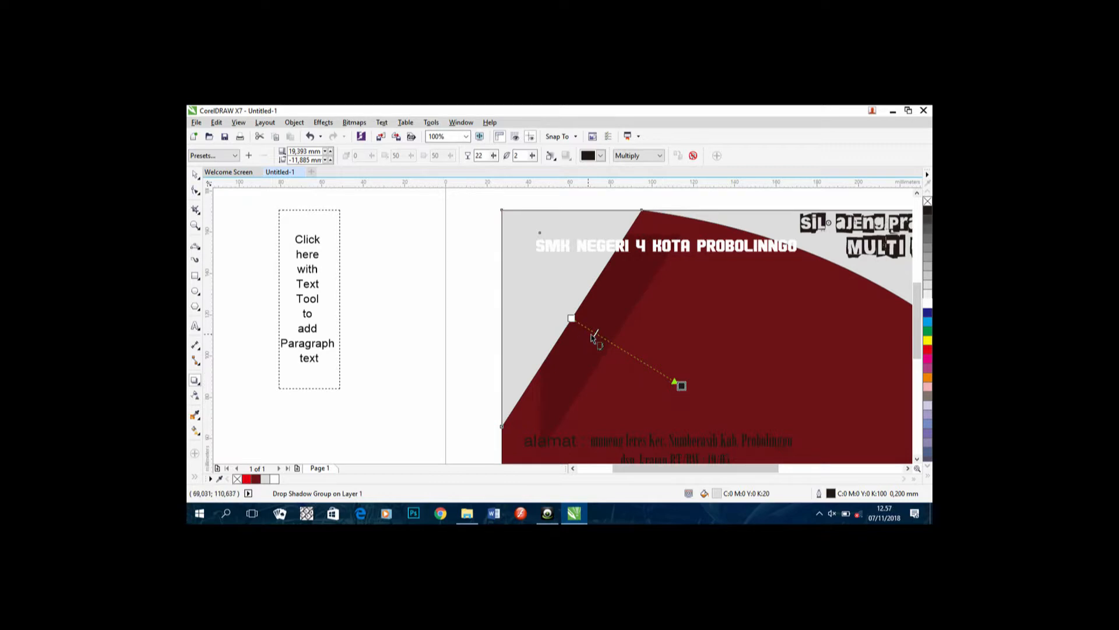
pyautogui.moveTo(595, 333); pyautogui.dragTo(674, 382)
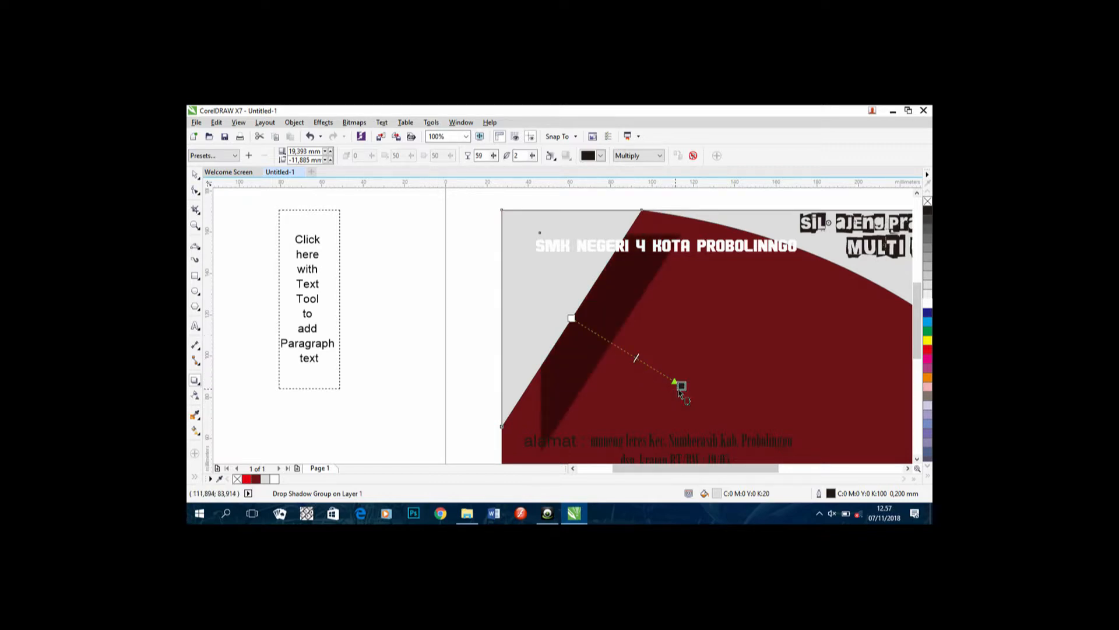
pyautogui.moveTo(679, 385); pyautogui.dragTo(660, 360)
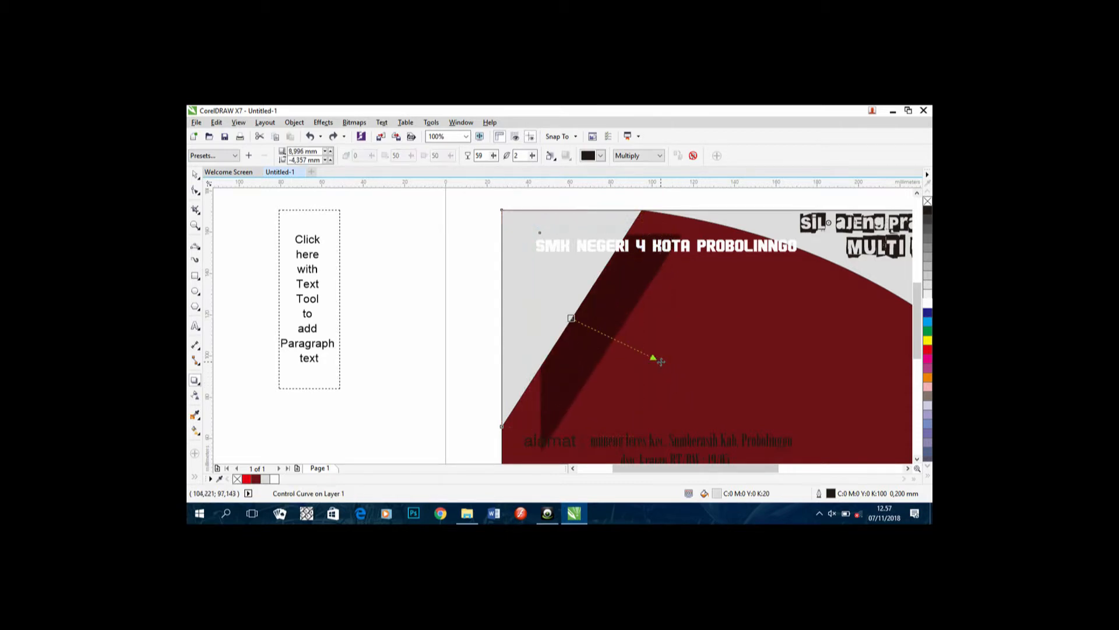
pyautogui.scroll(-1, 831, 295)
pyautogui.moveTo(831, 295); pyautogui.dragTo(759, 319)
pyautogui.scroll(1, 758, 317)
# Step: Give the curved grey shape a Flat Bottom Right drop shadow at opacity 26
pyautogui.click(812, 305)
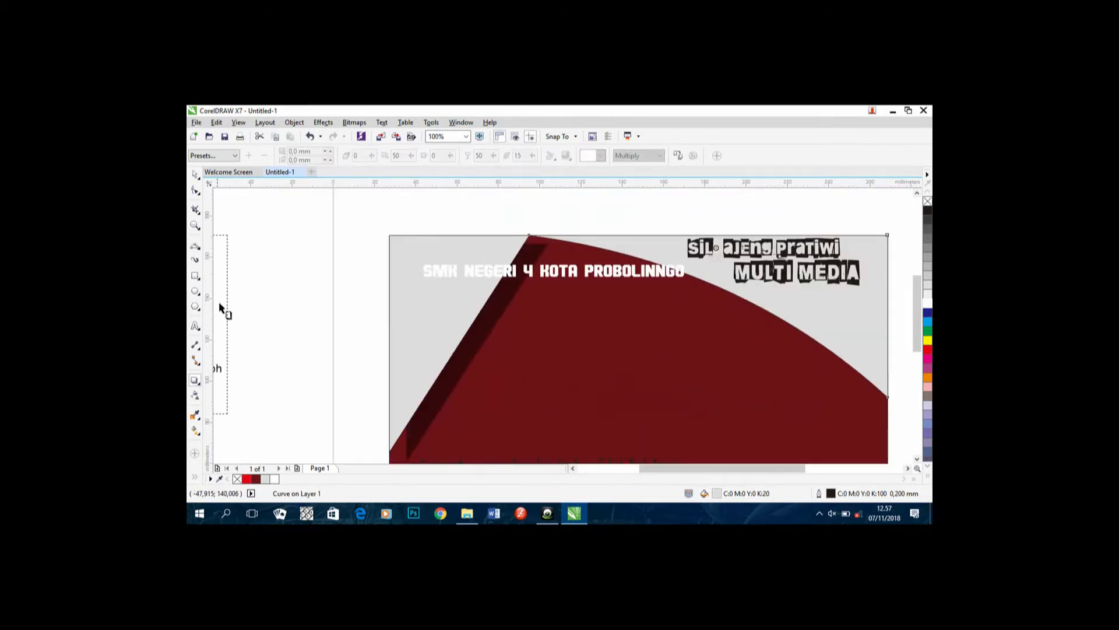
pyautogui.click(224, 156)
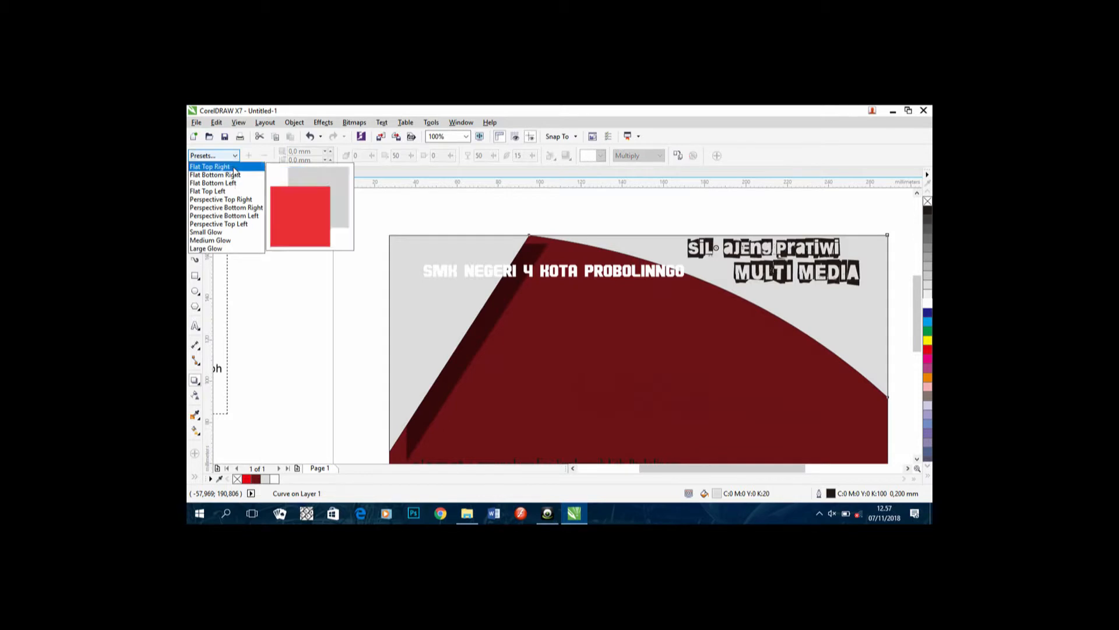
pyautogui.click(237, 178)
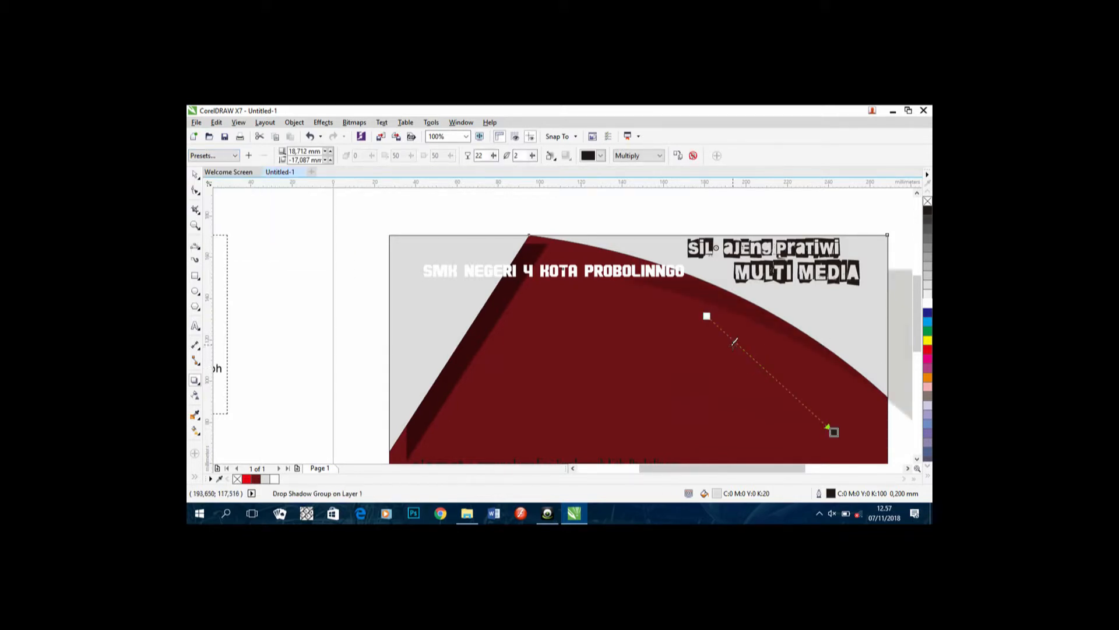
pyautogui.moveTo(735, 341); pyautogui.dragTo(739, 346)
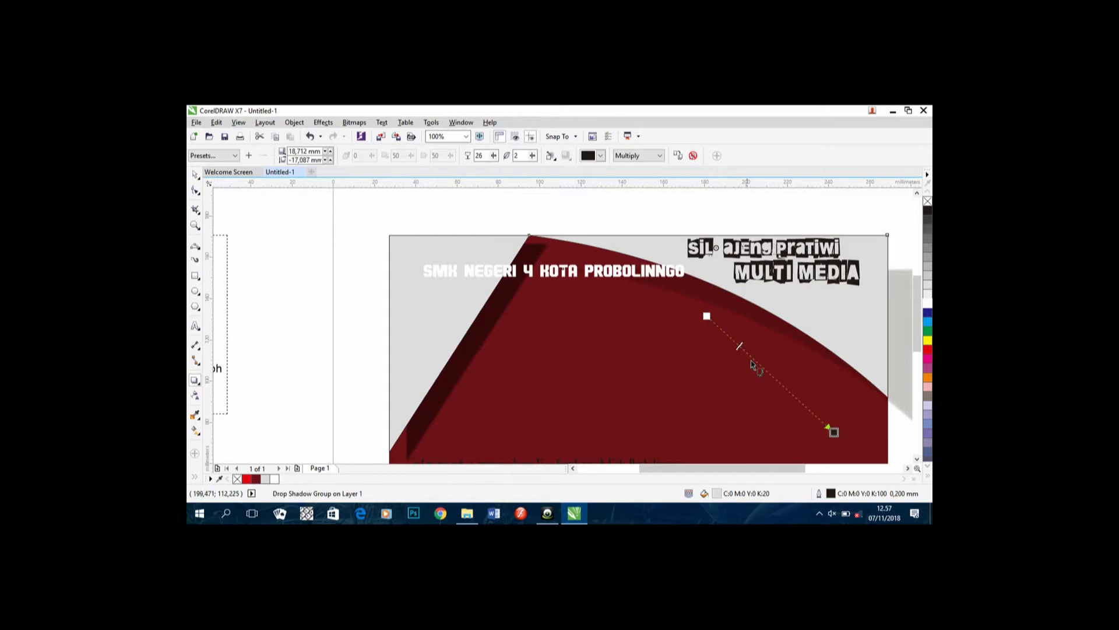
# Step: Try perspective versions of the shadow, then undo both attempts
pyautogui.moveTo(834, 431); pyautogui.dragTo(754, 400)
pyautogui.hotkey('ctrl', 'z')
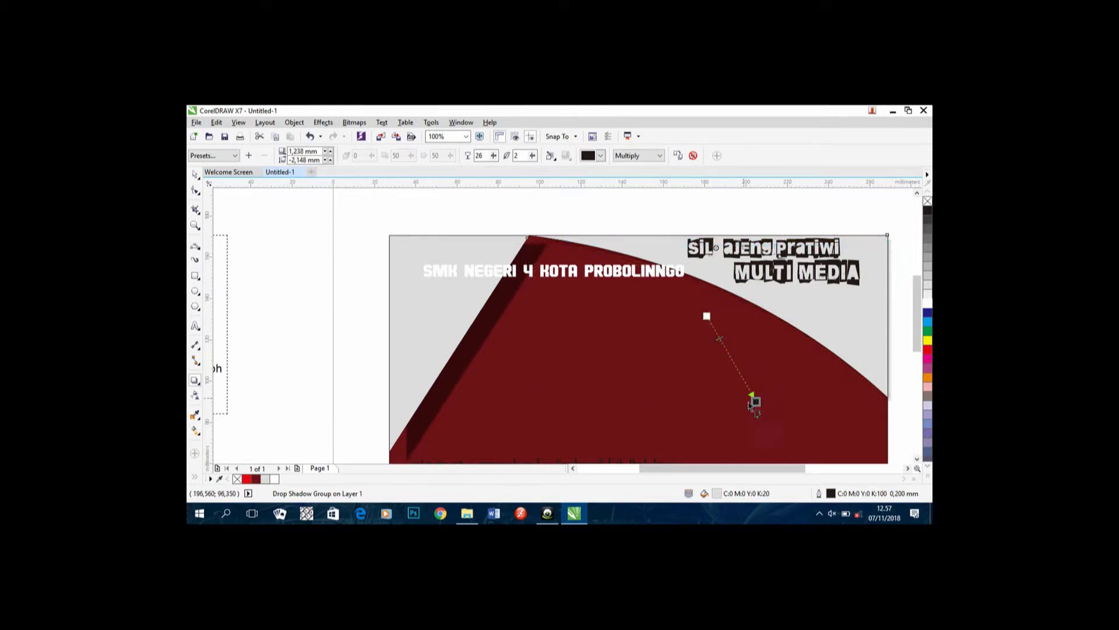
pyautogui.moveTo(751, 397); pyautogui.dragTo(773, 418)
pyautogui.hotkey('ctrl', 'z')
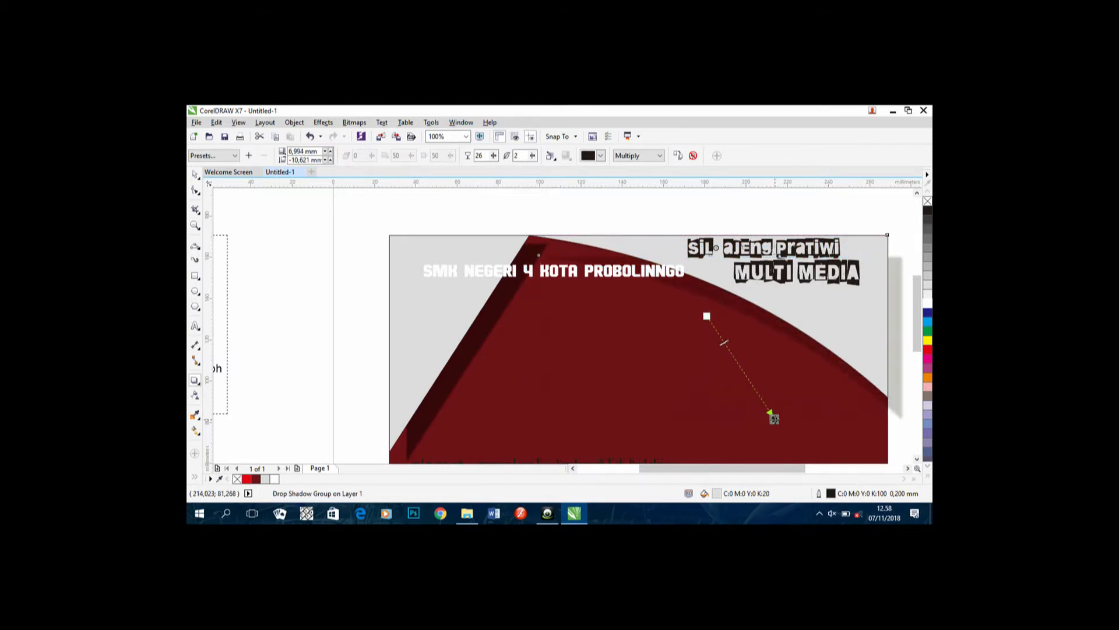
# Step: Tuck the shadow close under the curve, offset about 0.7 mm by -9.8 mm
pyautogui.scroll(-2, 680, 429)
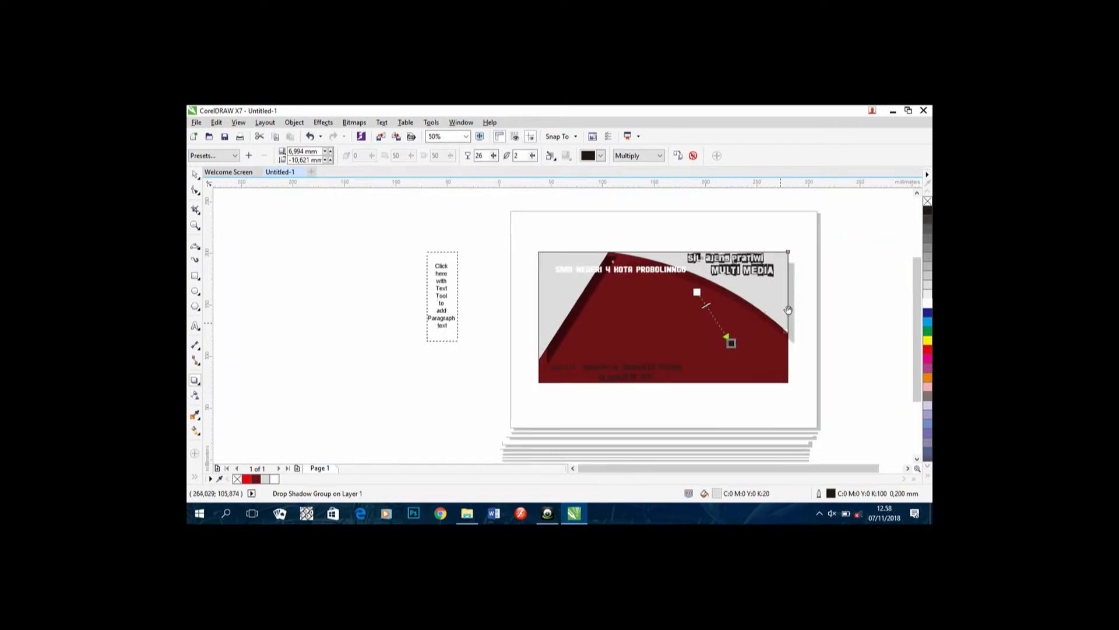
pyautogui.scroll(2, 717, 323)
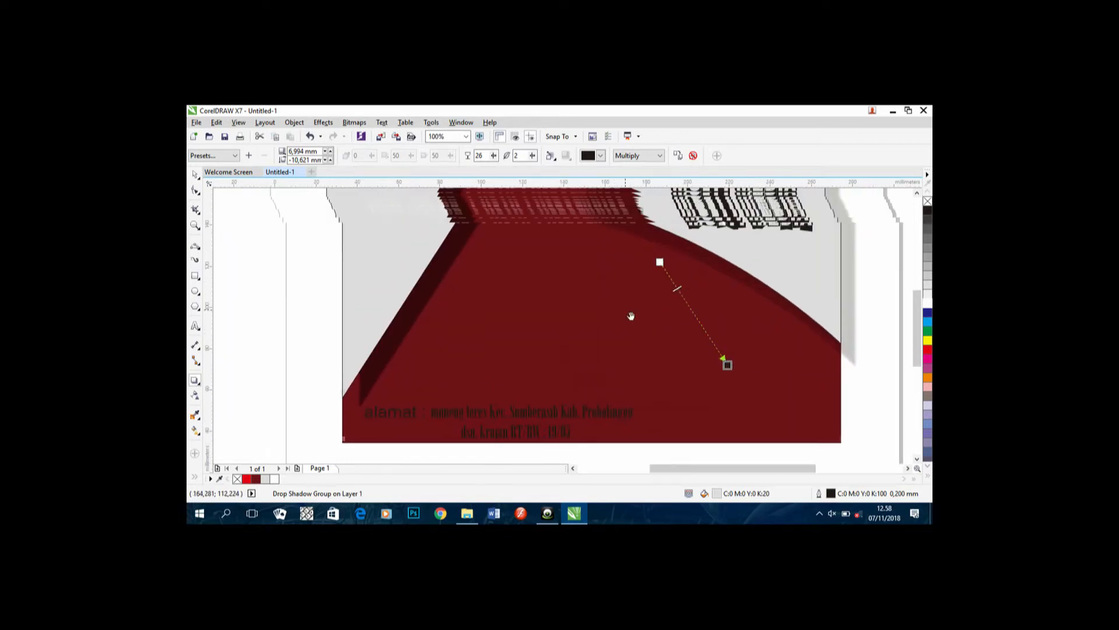
pyautogui.moveTo(631, 316); pyautogui.dragTo(676, 351)
pyautogui.click(706, 299)
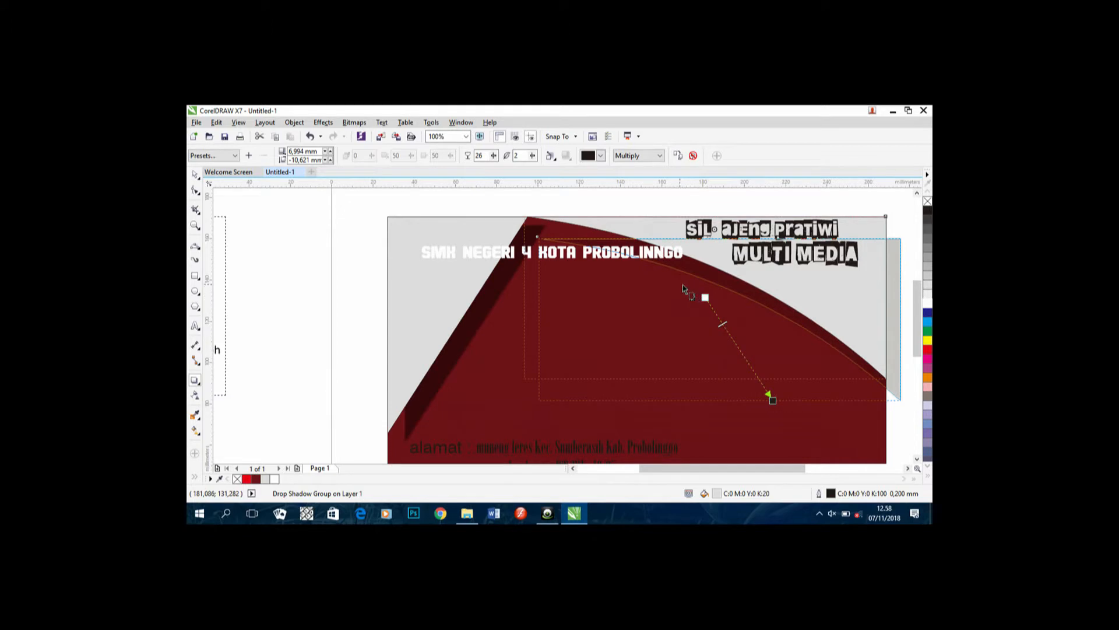
pyautogui.moveTo(773, 400); pyautogui.dragTo(712, 396)
pyautogui.scroll(-2, 711, 382)
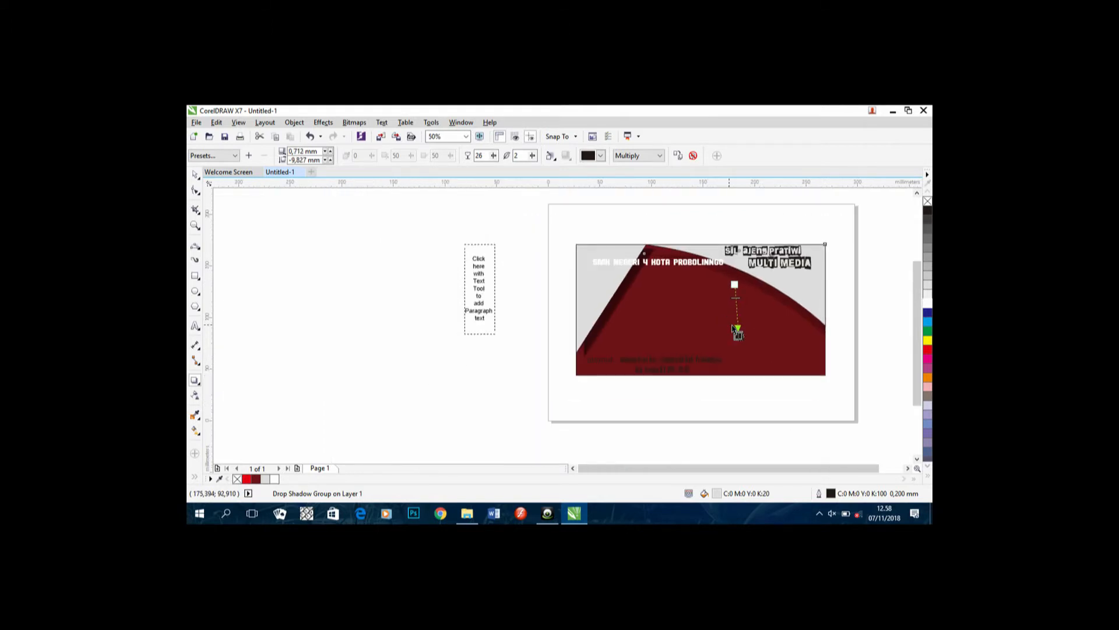
pyautogui.scroll(2, 733, 328)
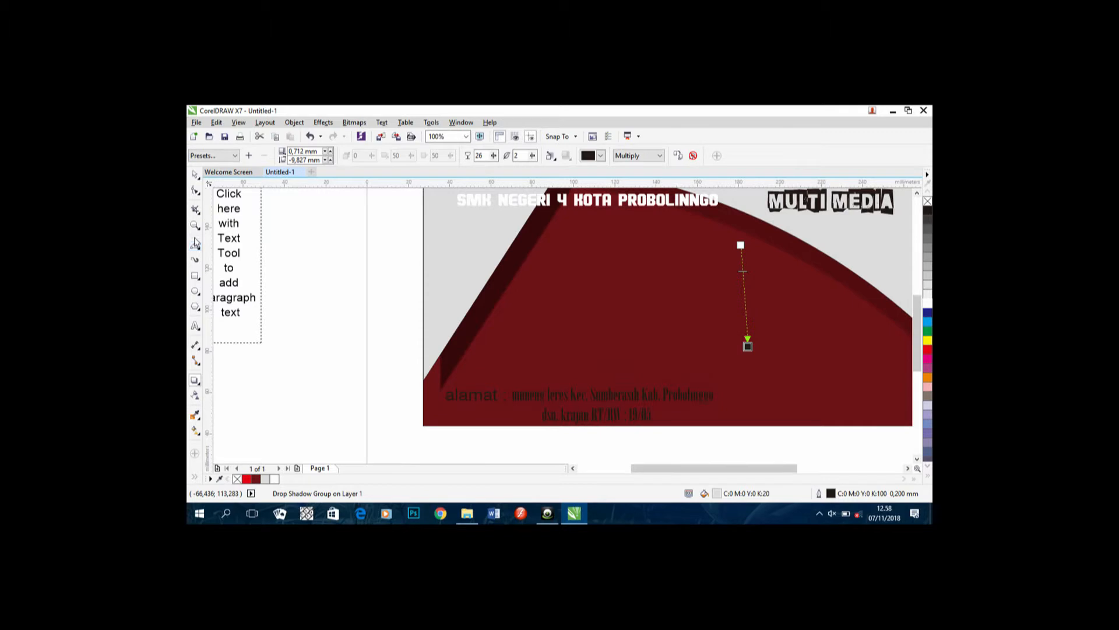
# Step: Start a 24 pt Arial text line on the red area and type the TTL birthplace, fixing a typo
pyautogui.click(196, 325)
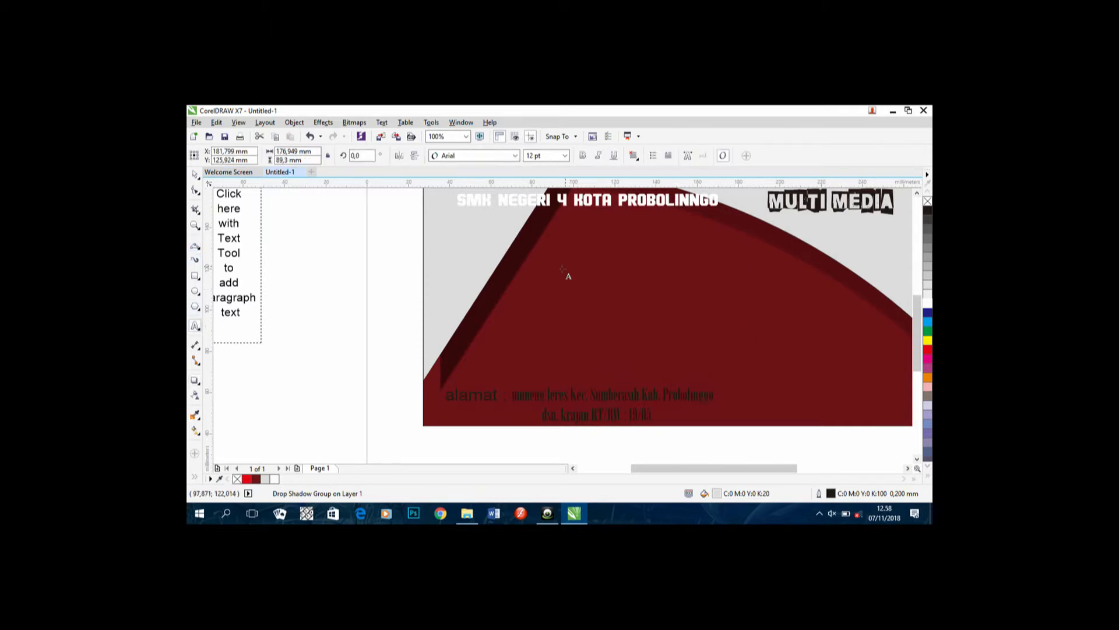
pyautogui.click(541, 275)
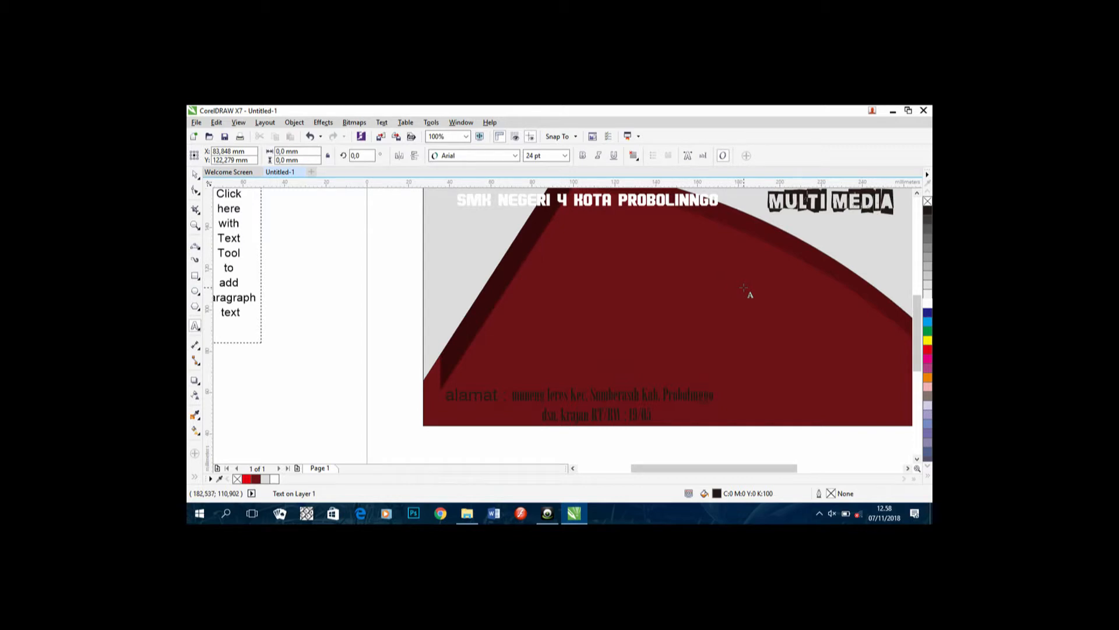
pyautogui.write('H')
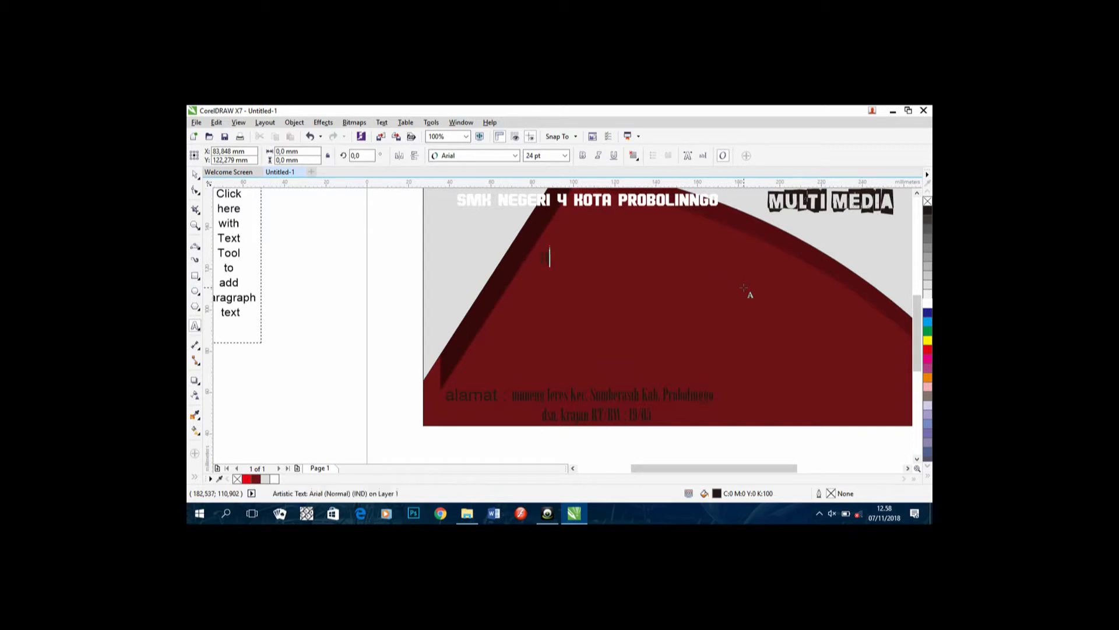
pyautogui.write('tg')
pyautogui.press('Escape')
pyautogui.press('Left')
pyautogui.press('Left')
pyautogui.press('Left')
pyautogui.press('Delete')
pyautogui.write('l ')
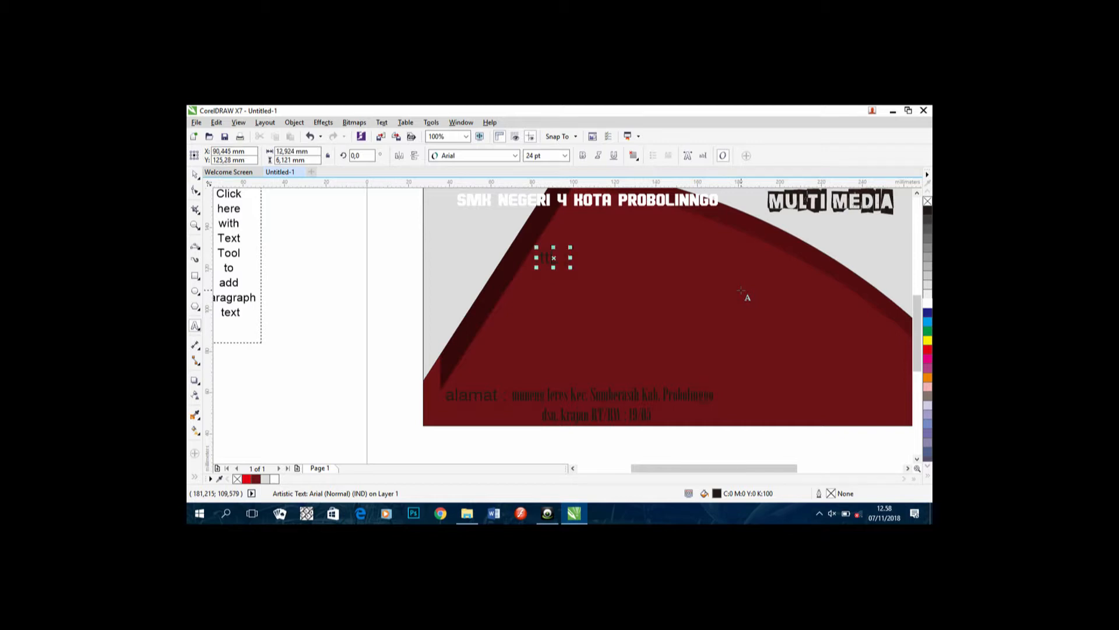
pyautogui.write('probolinngo')
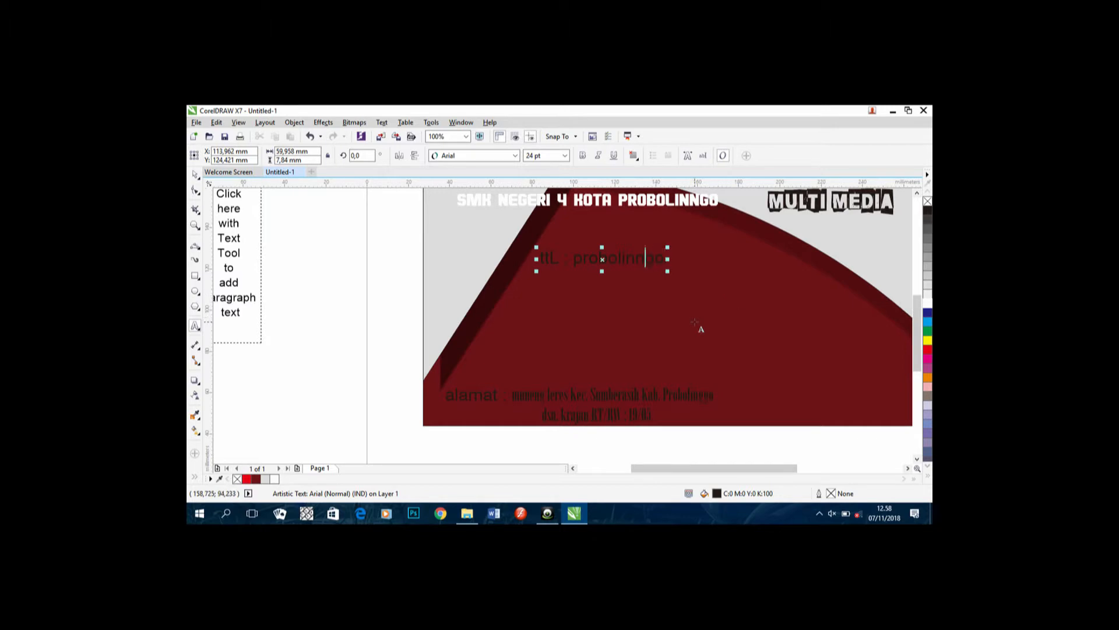
# Step: Complete the TTL line with the date of birth and begin a new line
pyautogui.write('g')
pyautogui.press('Right')
pyautogui.write('17')
pyautogui.press('BackSpace')
pyautogui.press('Return')
pyautogui.press('Return')
# Step: Add a WA line with the WhatsApp number and an FB line with the Facebook name
pyautogui.write('wa')
pyautogui.press('BackSpace')
pyautogui.write('WA')
pyautogui.press('Escape')
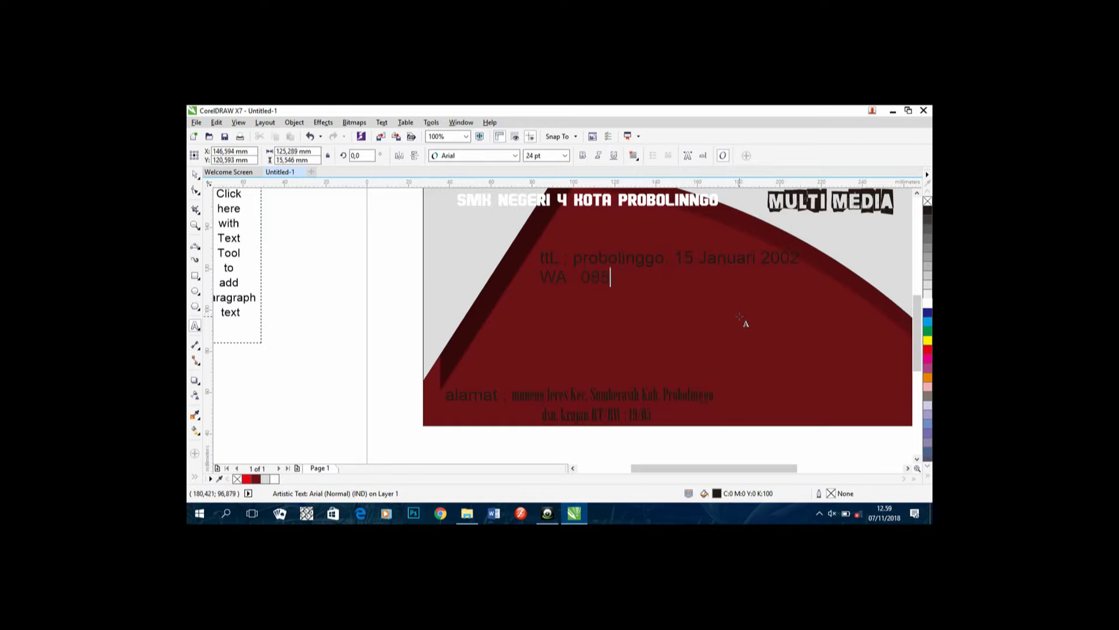
pyautogui.press('Escape')
pyautogui.write(': ')
pyautogui.write('al g')
pyautogui.write(' fi')
pyautogui.write(' f')
pyautogui.press('Return')
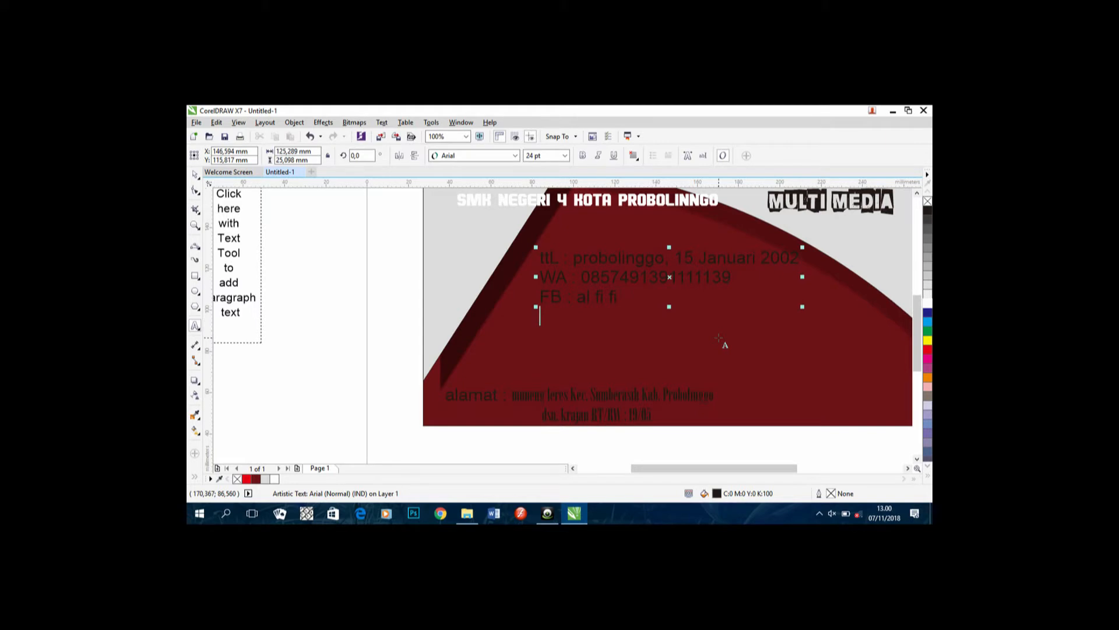
# Step: Add the IG line with the Instagram handle, fix its typo, and open Change Case for all four lines
pyautogui.moveTo(574, 513)
pyautogui.write('mo')
pyautogui.write('ta')
pyautogui.press('Escape')
pyautogui.press('Left')
pyautogui.press('Left')
pyautogui.press('Left')
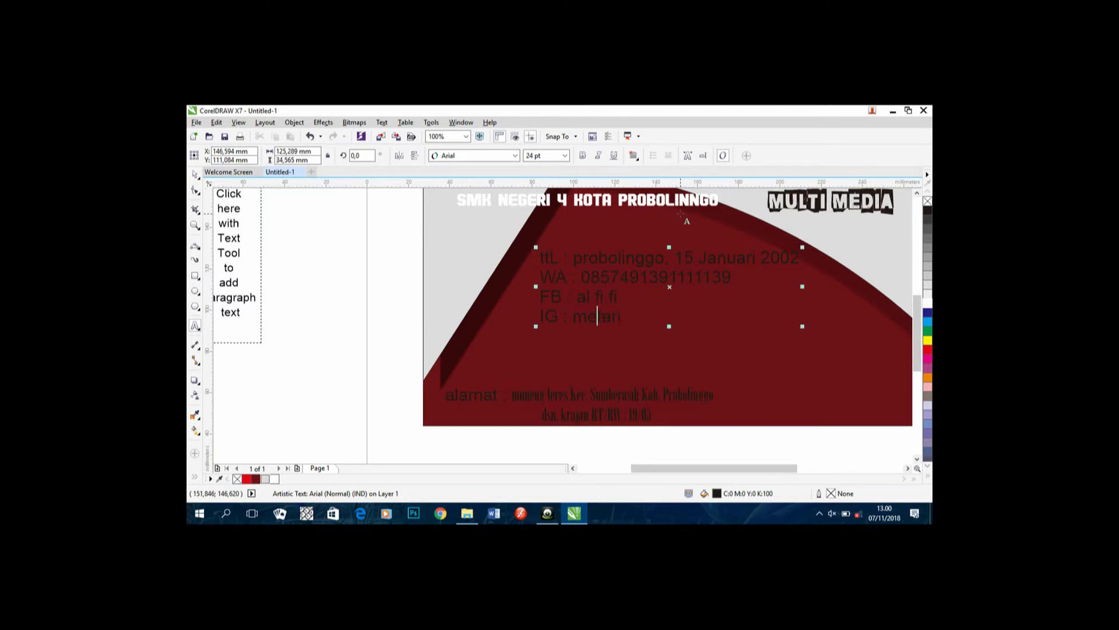
pyautogui.press('Delete')
pyautogui.write('n')
pyautogui.write('t')
pyautogui.moveTo(537, 256); pyautogui.dragTo(666, 344)
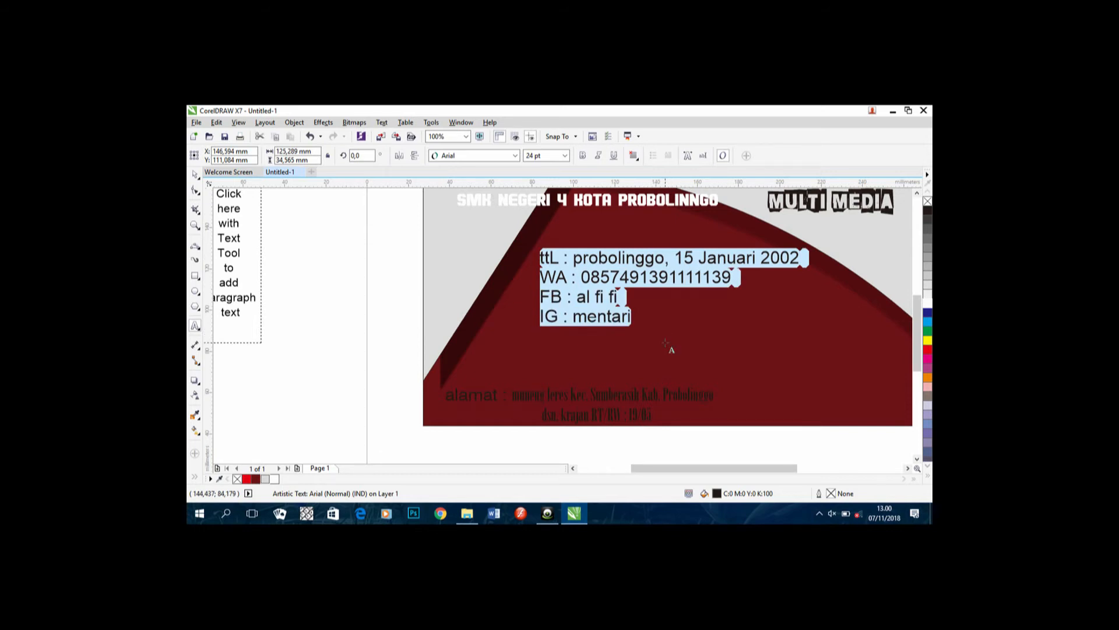
pyautogui.hotkey('shift', 'F3')
# Step: Make the four info lines uppercase and white, and shift the block left and down
pyautogui.click(517, 298)
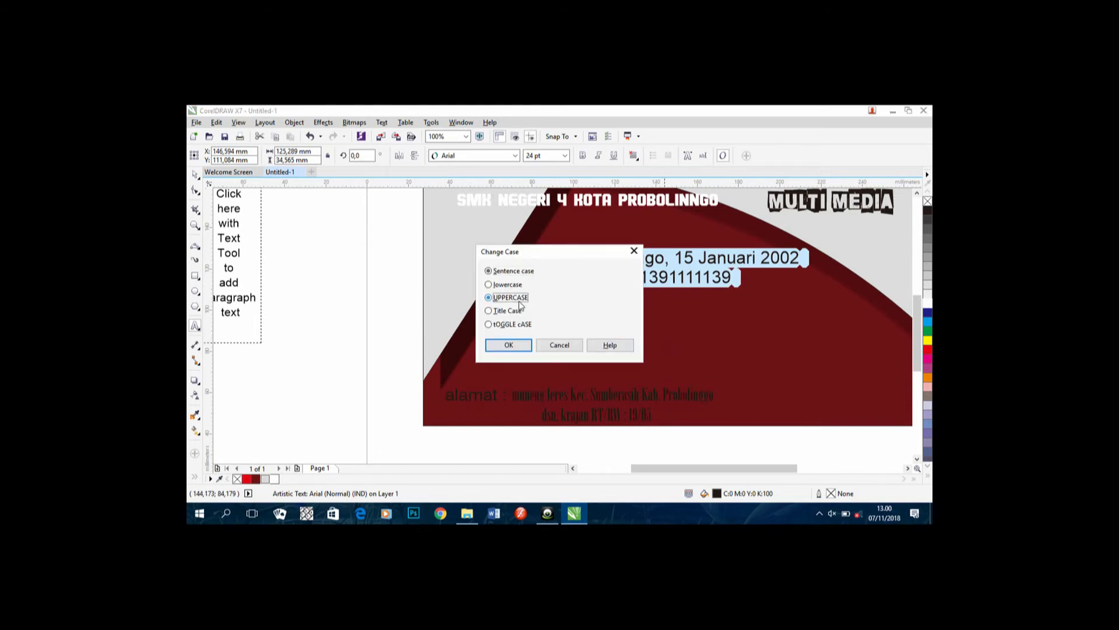
pyautogui.click(523, 348)
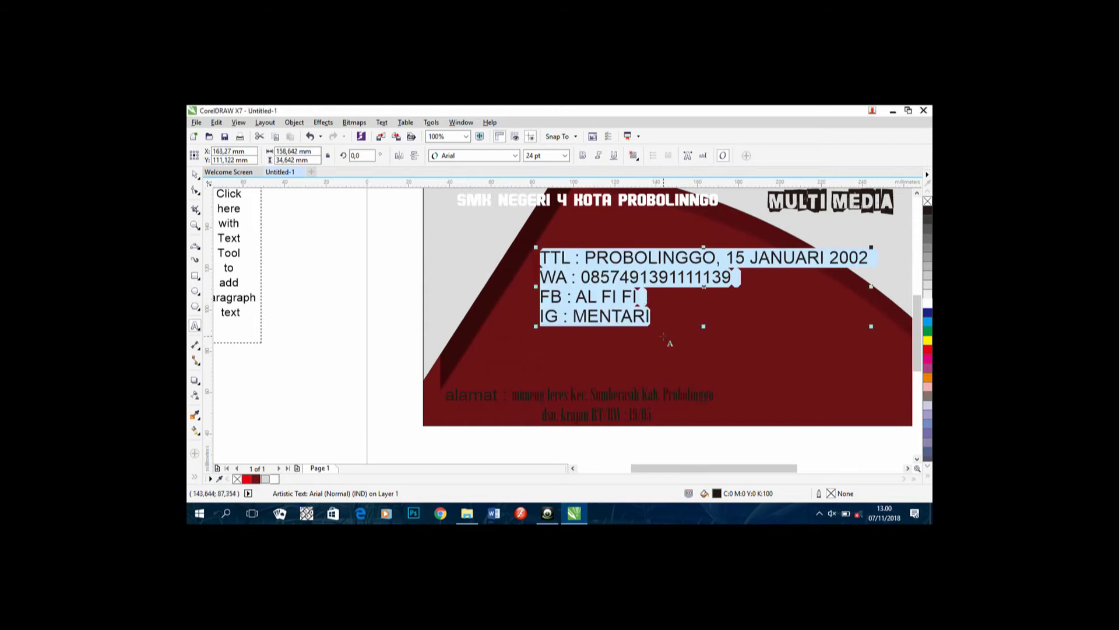
pyautogui.click(928, 300)
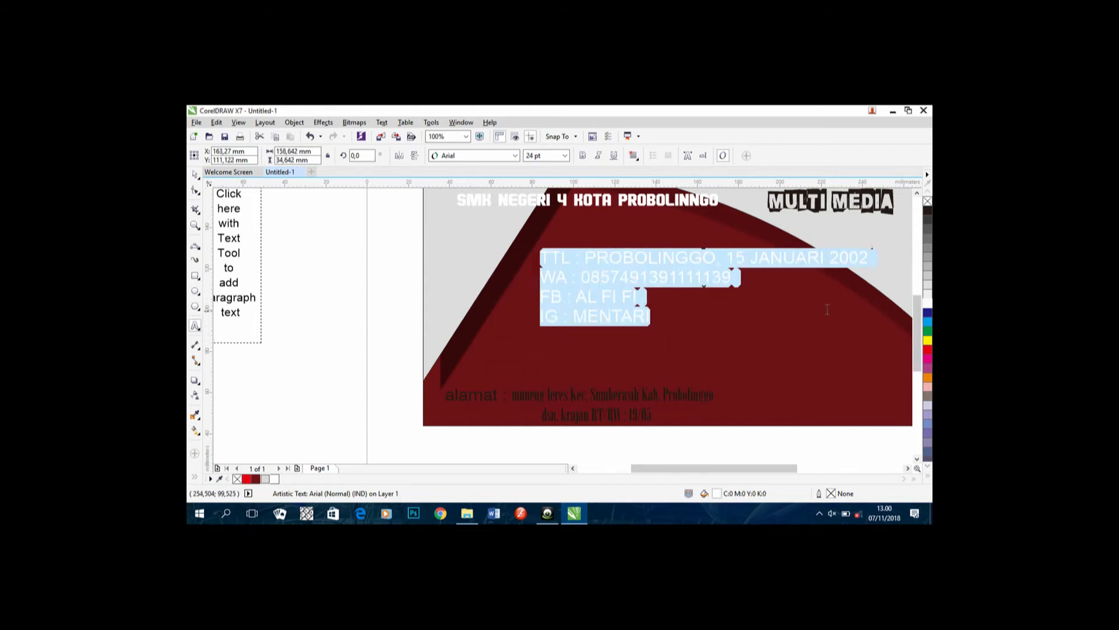
pyautogui.moveTo(704, 286); pyautogui.dragTo(674, 301)
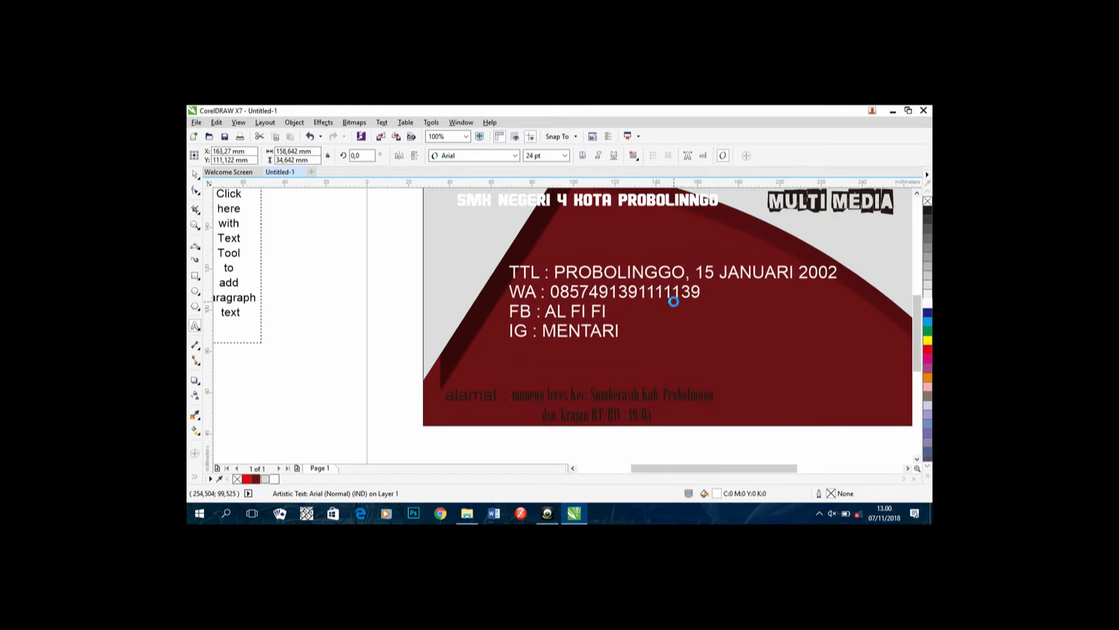
# Step: Centre-align the info block and bring the whole card back into view
pyautogui.click(634, 155)
pyautogui.click(655, 193)
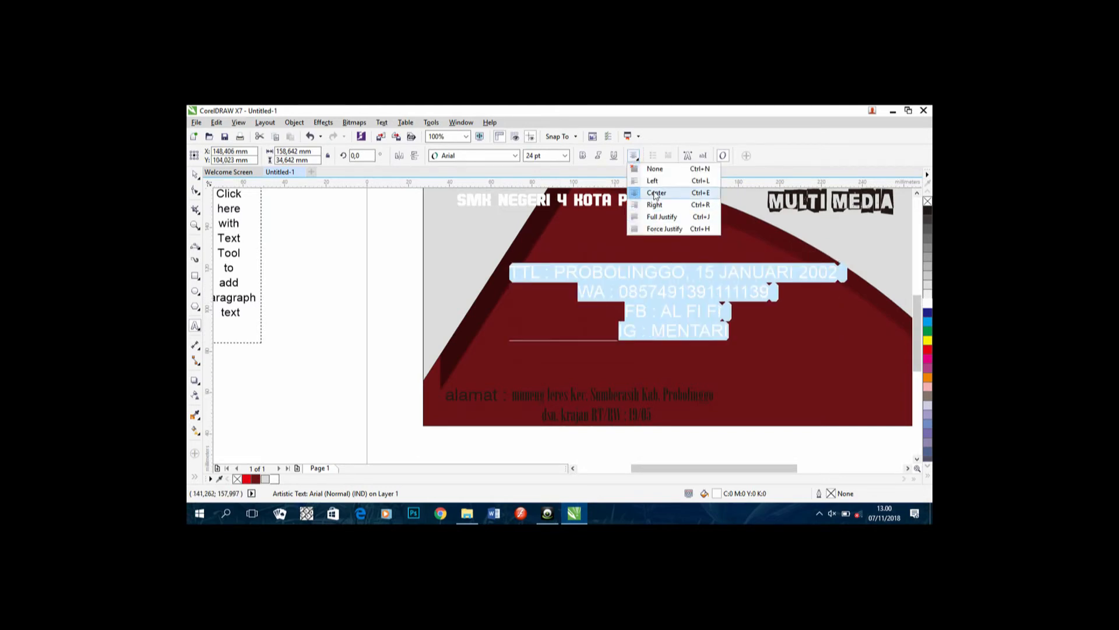
pyautogui.click(655, 195)
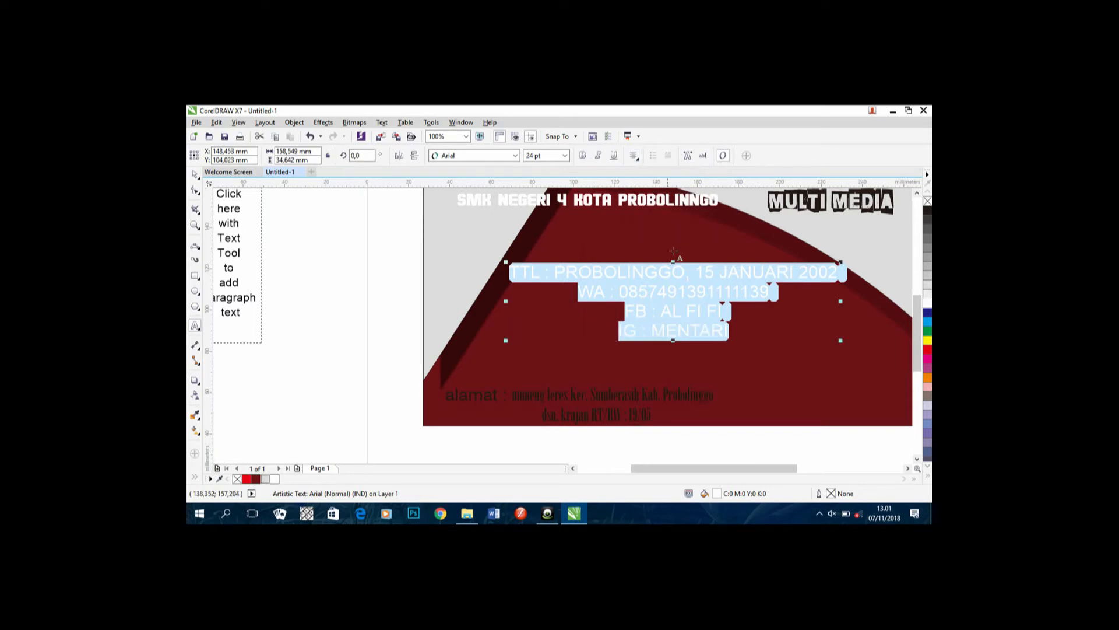
pyautogui.click(763, 332)
pyautogui.scroll(-1, 707, 356)
pyautogui.moveTo(710, 344); pyautogui.dragTo(650, 321)
pyautogui.scroll(1, 677, 320)
pyautogui.moveTo(703, 347); pyautogui.dragTo(721, 385)
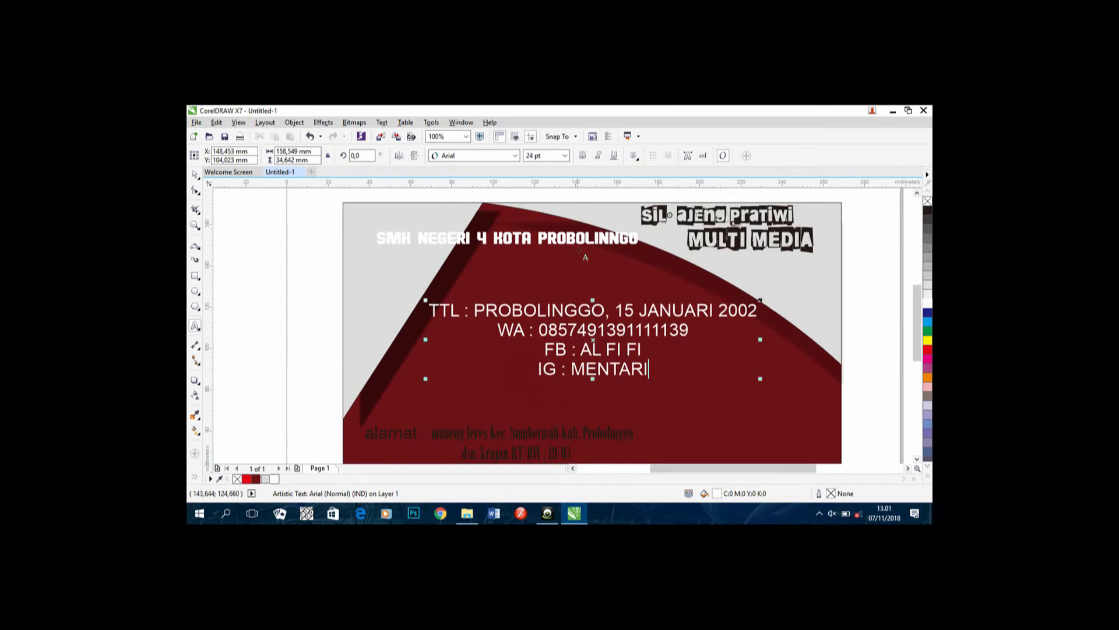
pyautogui.click(642, 239)
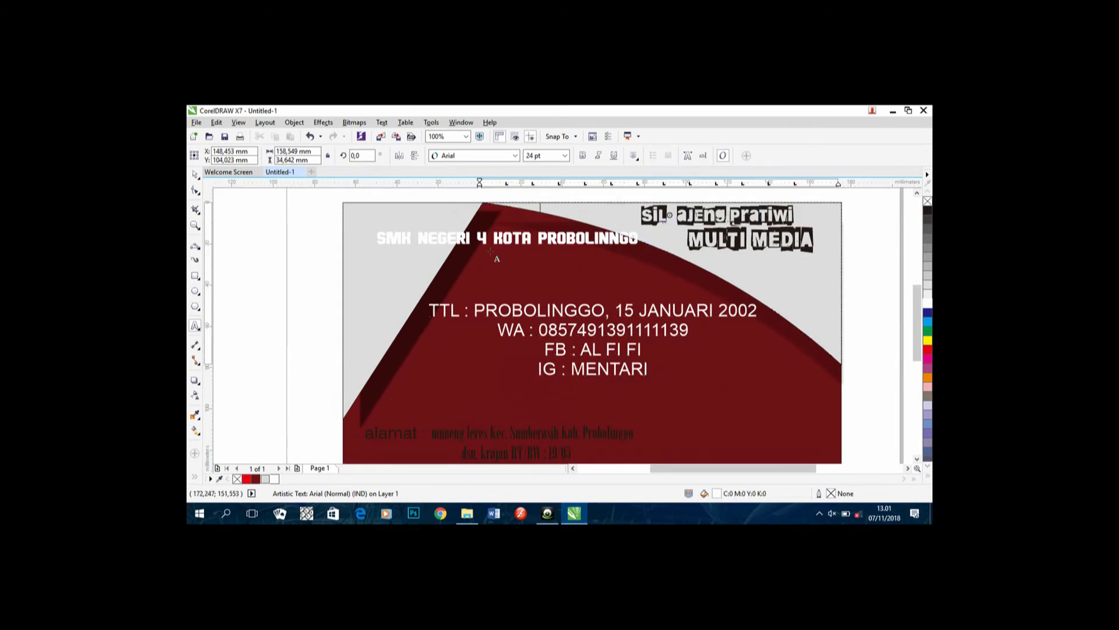
# Step: Fill the SMK NEGERI 4 KOTA PROBOLINNGO heading with a black-to-white fountain gradient at 315°
pyautogui.click(495, 239)
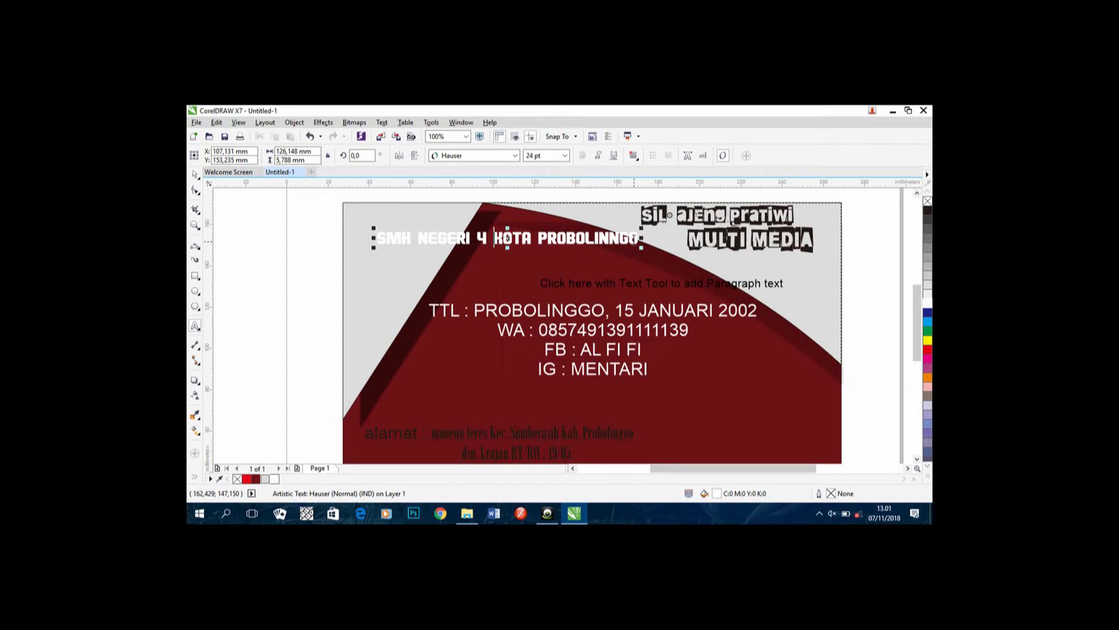
pyautogui.hotkey('ctrl', 'a')
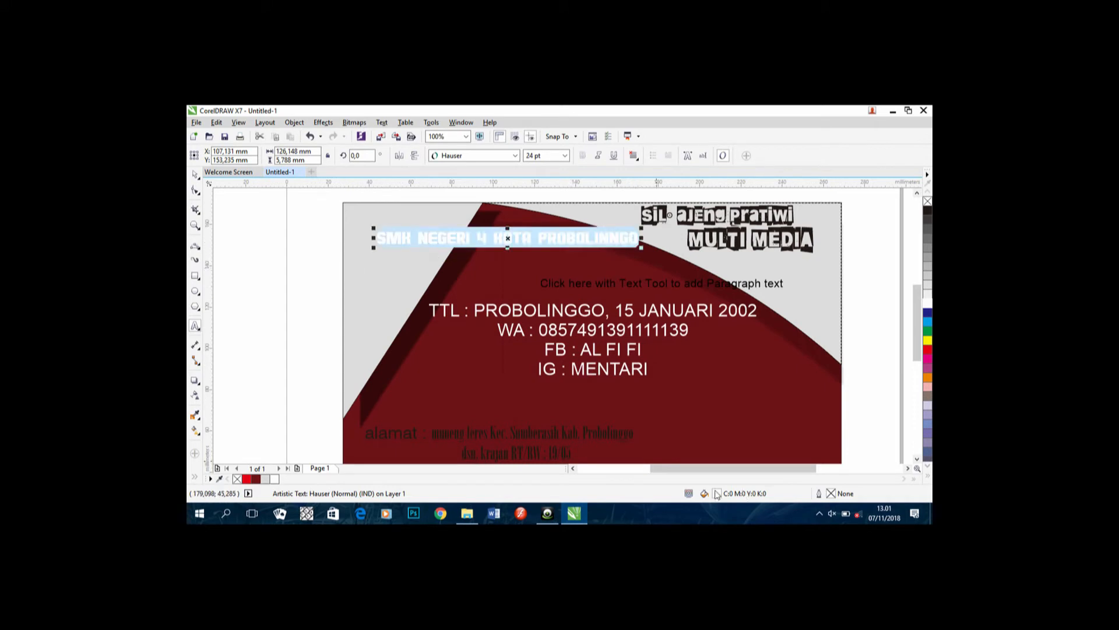
pyautogui.doubleClick(714, 493)
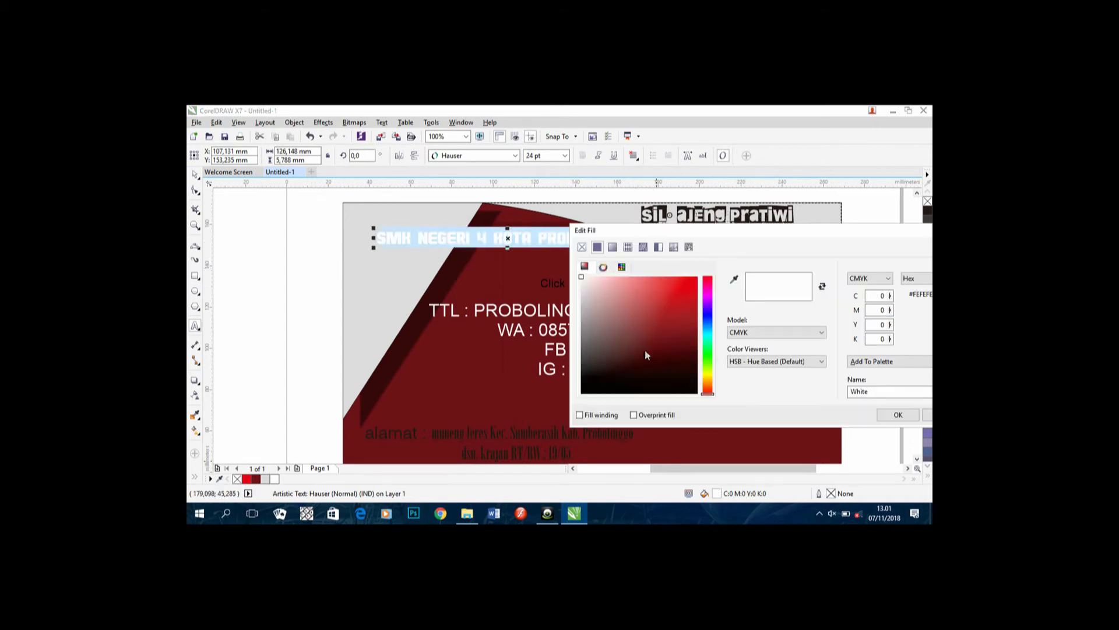
pyautogui.click(612, 247)
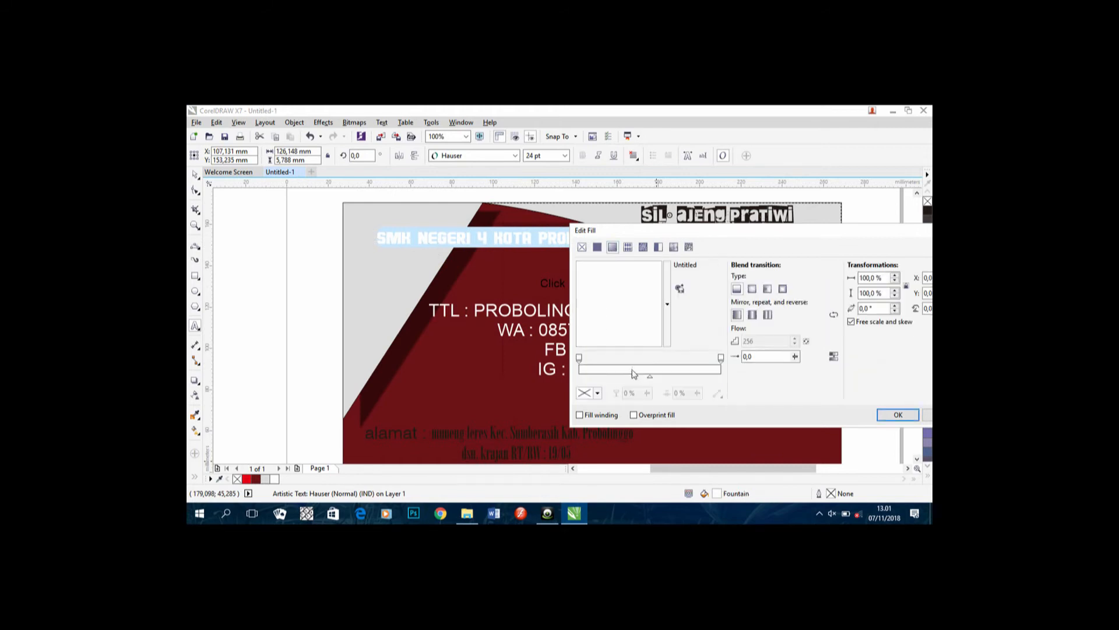
pyautogui.click(597, 246)
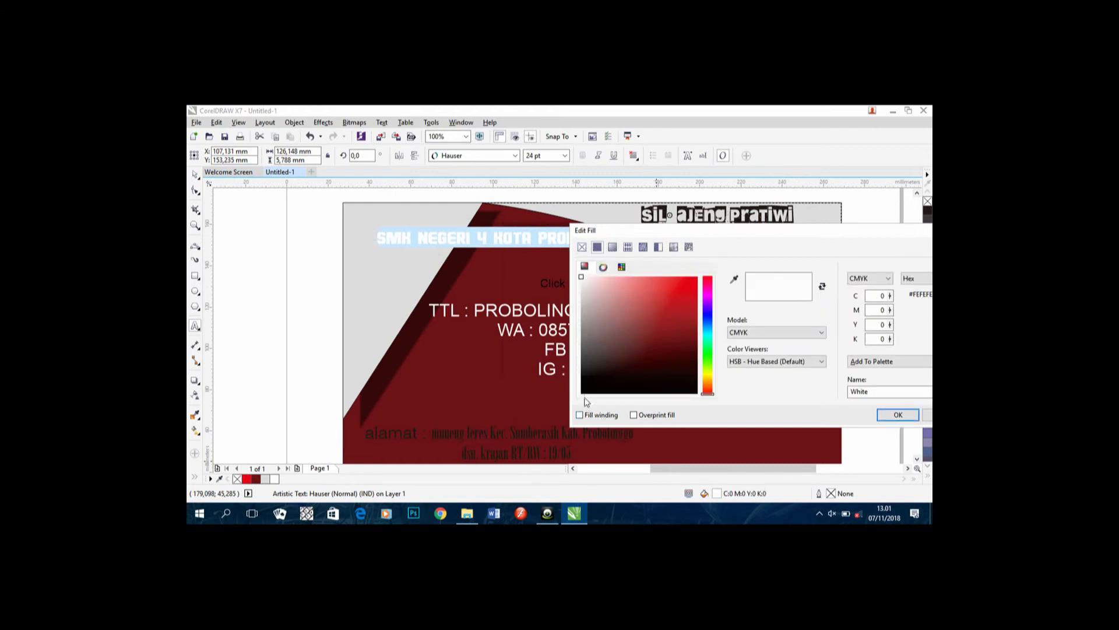
pyautogui.click(585, 392)
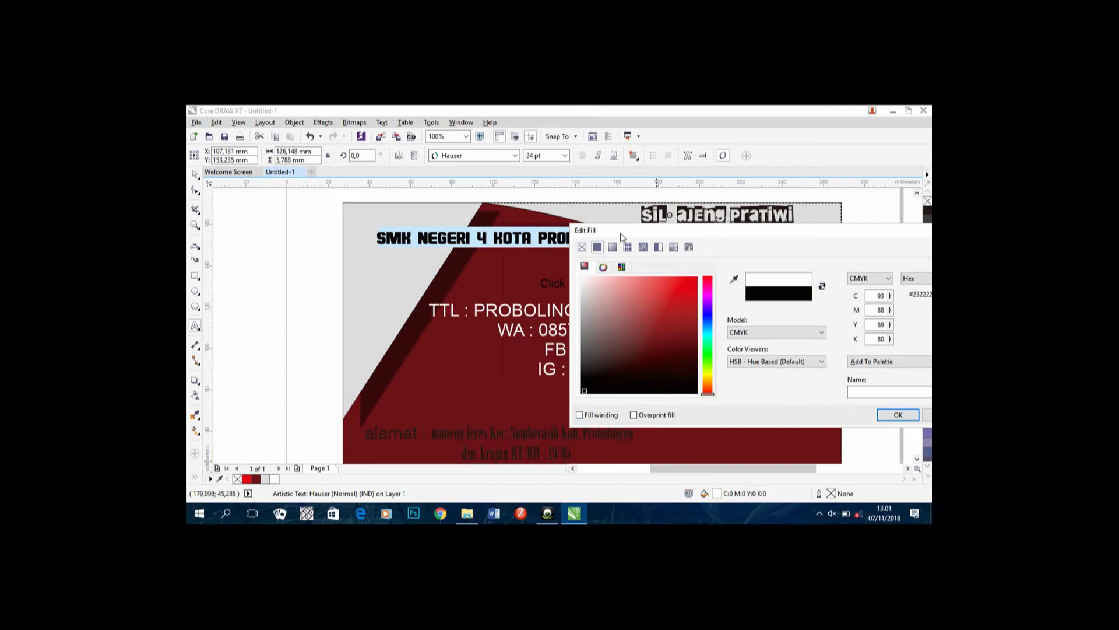
pyautogui.click(612, 247)
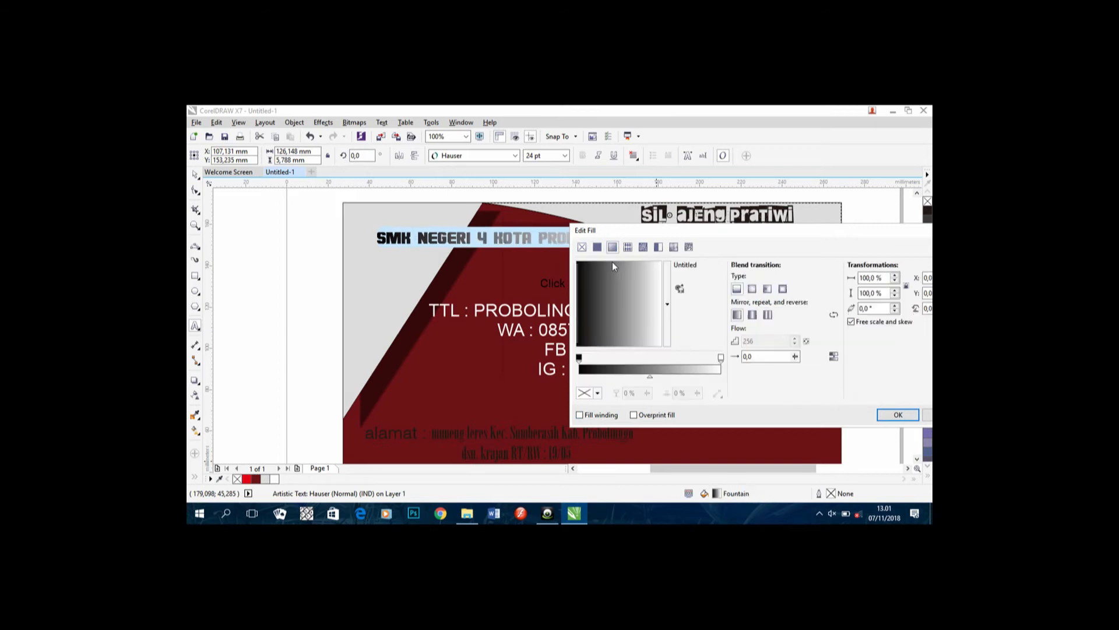
pyautogui.click(639, 323)
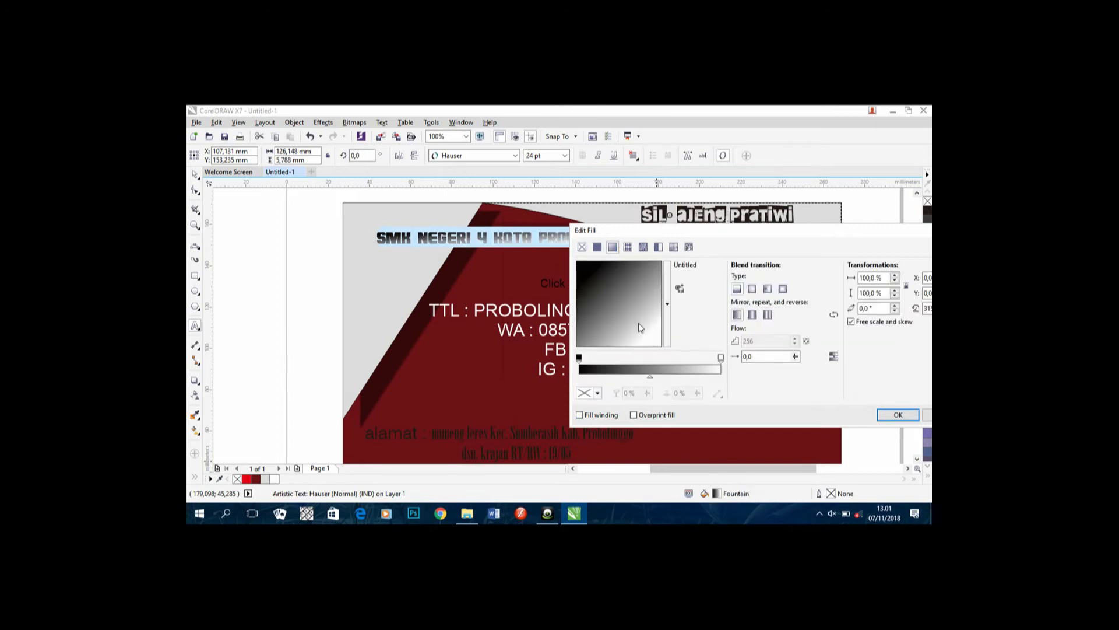
pyautogui.click(897, 415)
pyautogui.click(757, 363)
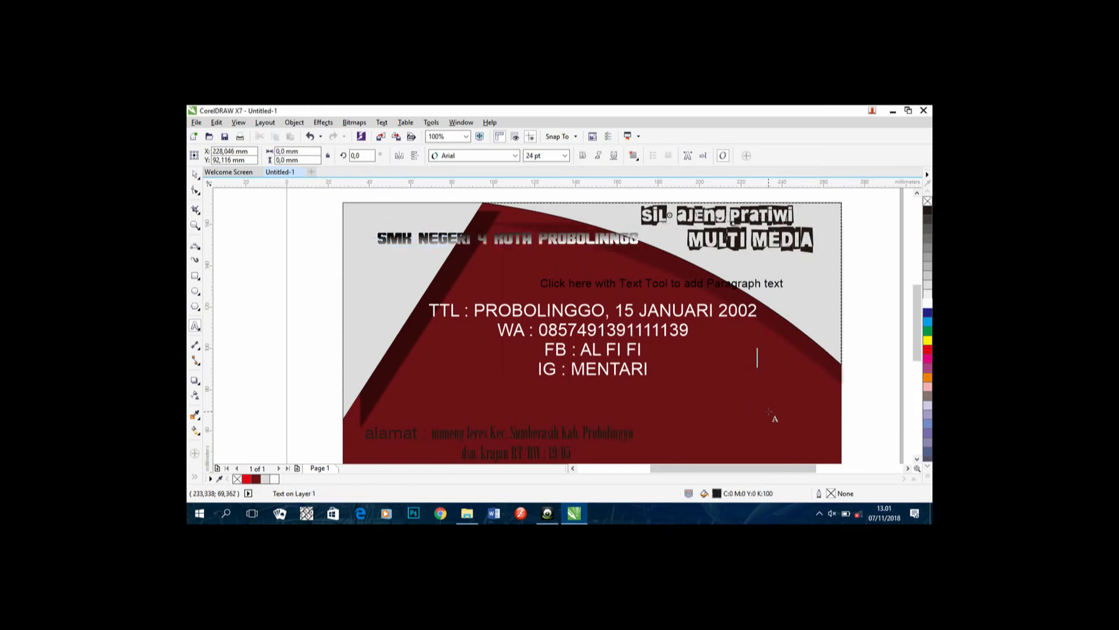
pyautogui.click(783, 287)
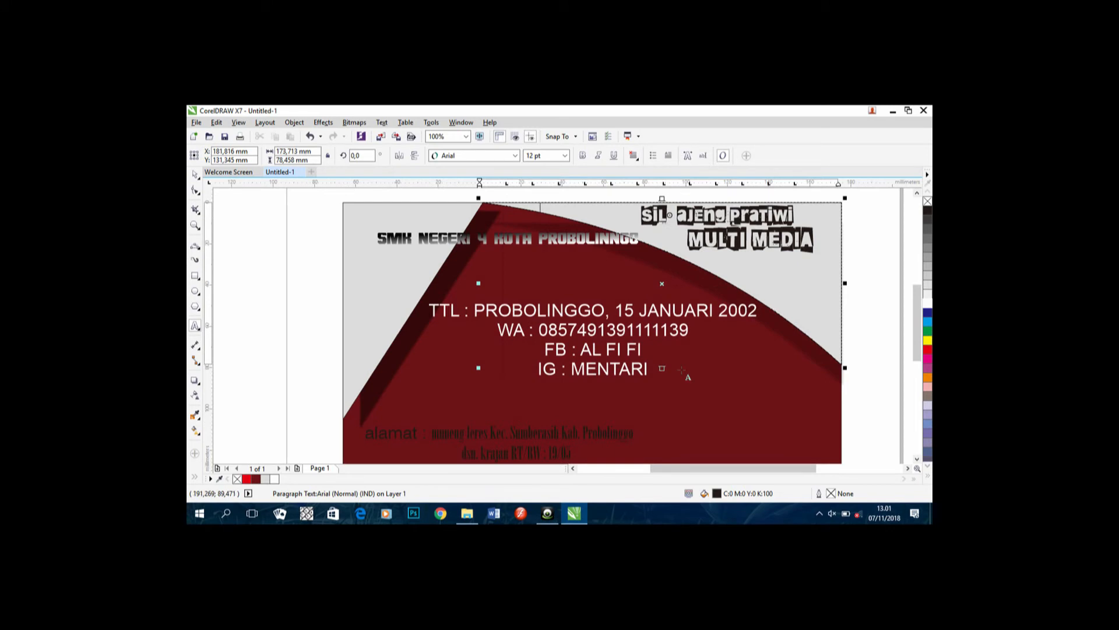
# Step: Undo the heading's gradient so it is white again, and drag the empty text frame aside
pyautogui.scroll(-2, 644, 304)
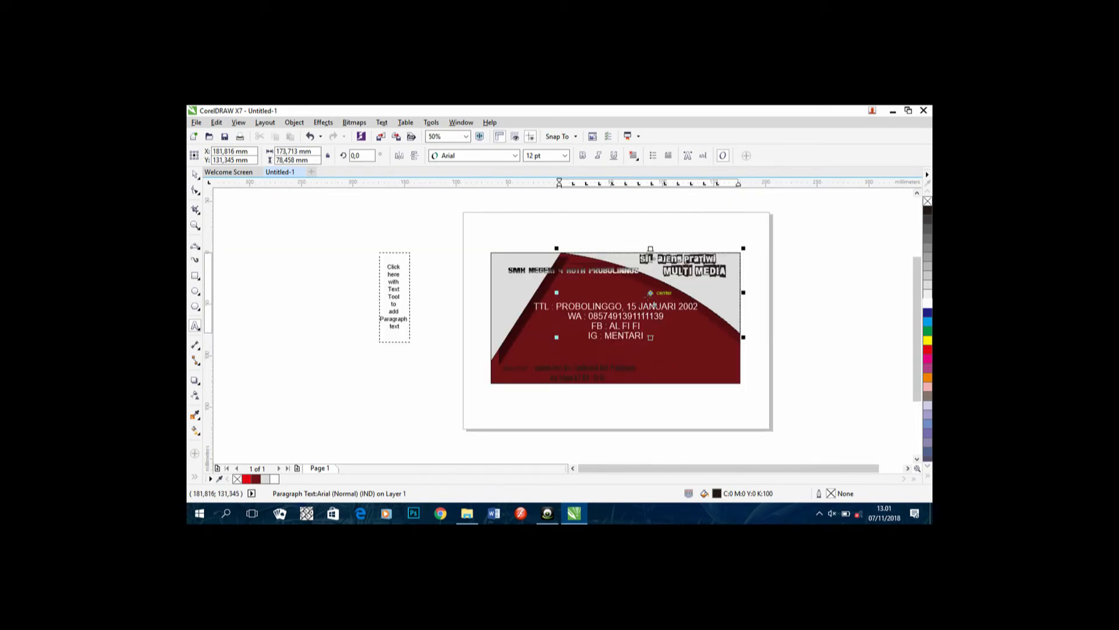
pyautogui.moveTo(650, 293); pyautogui.dragTo(503, 327)
pyautogui.hotkey('ctrl', 'z')
pyautogui.hotkey('ctrl', 'z')
pyautogui.moveTo(650, 292); pyautogui.dragTo(322, 300)
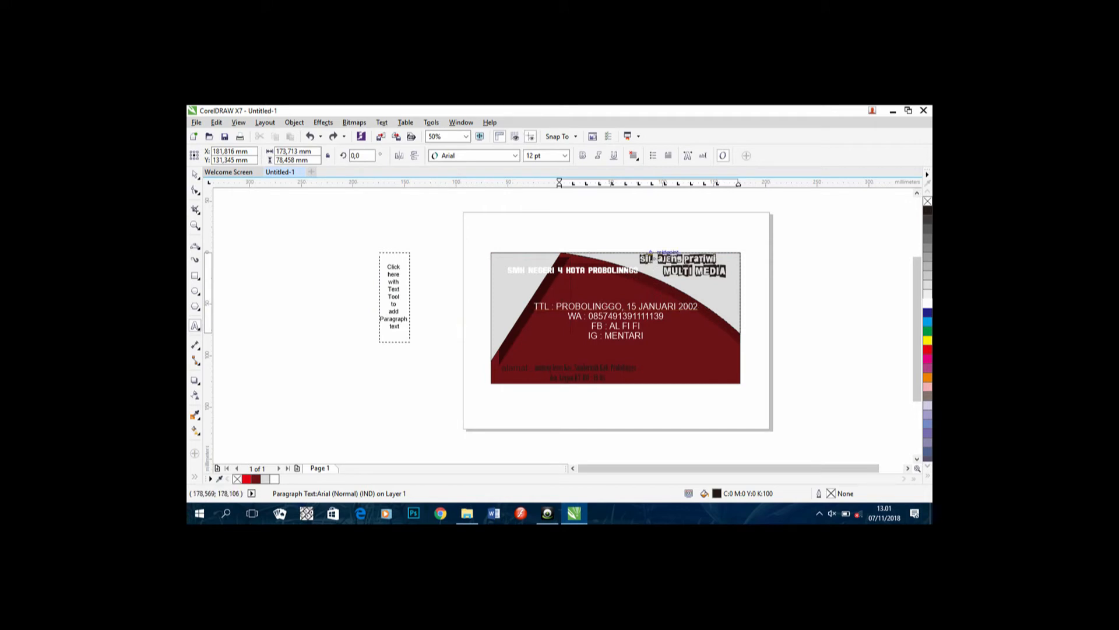
pyautogui.click(653, 257)
pyautogui.scroll(2, 770, 394)
pyautogui.scroll(-2, 563, 261)
pyautogui.moveTo(563, 263); pyautogui.dragTo(637, 374)
pyautogui.scroll(1, 606, 284)
pyautogui.moveTo(588, 277); pyautogui.dragTo(603, 309)
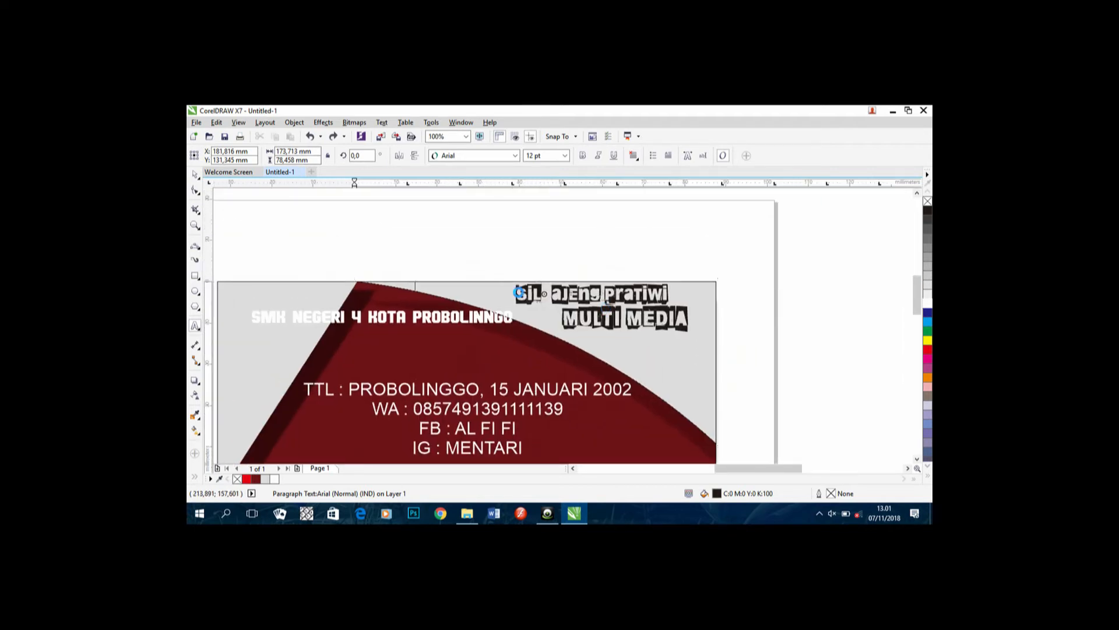
pyautogui.scroll(1, 519, 291)
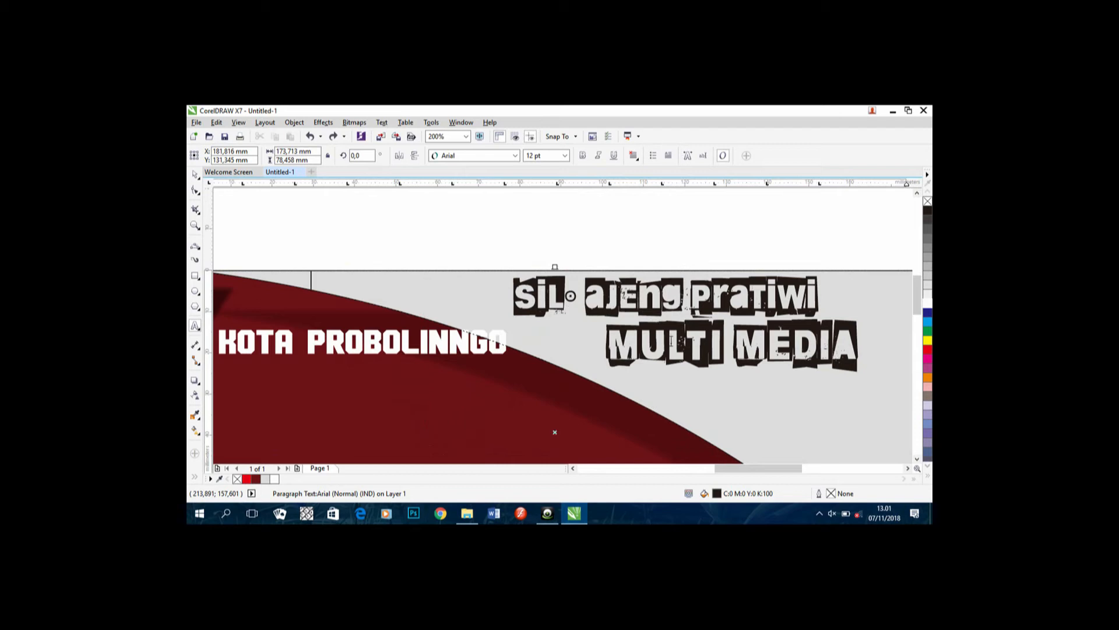
# Step: Remove the stray empty paragraph text frame with Undo
pyautogui.click(194, 324)
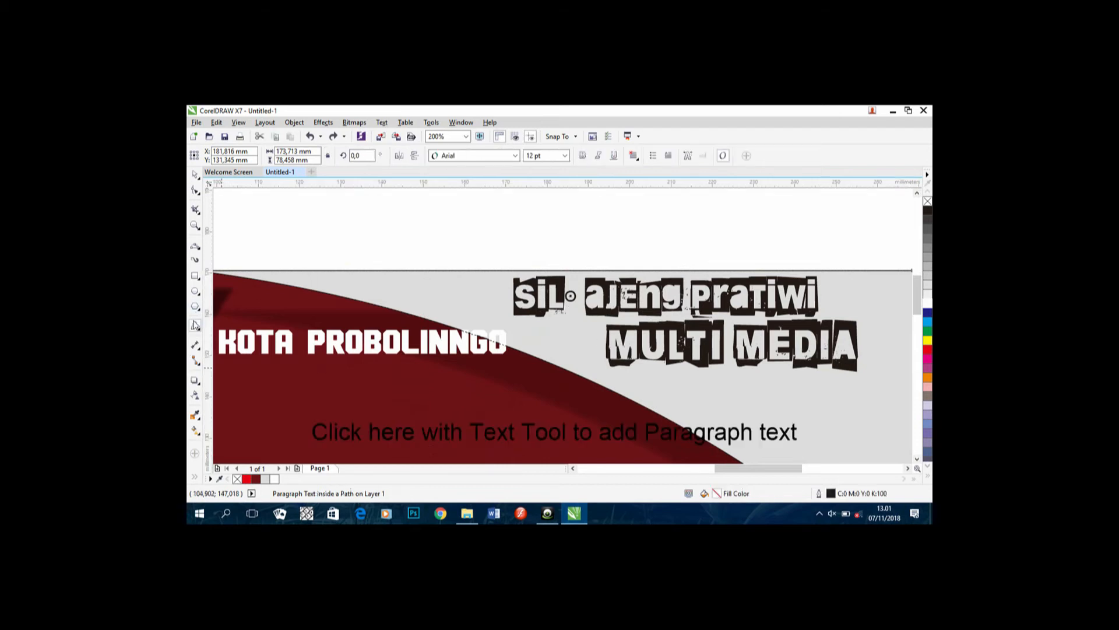
pyautogui.click(573, 296)
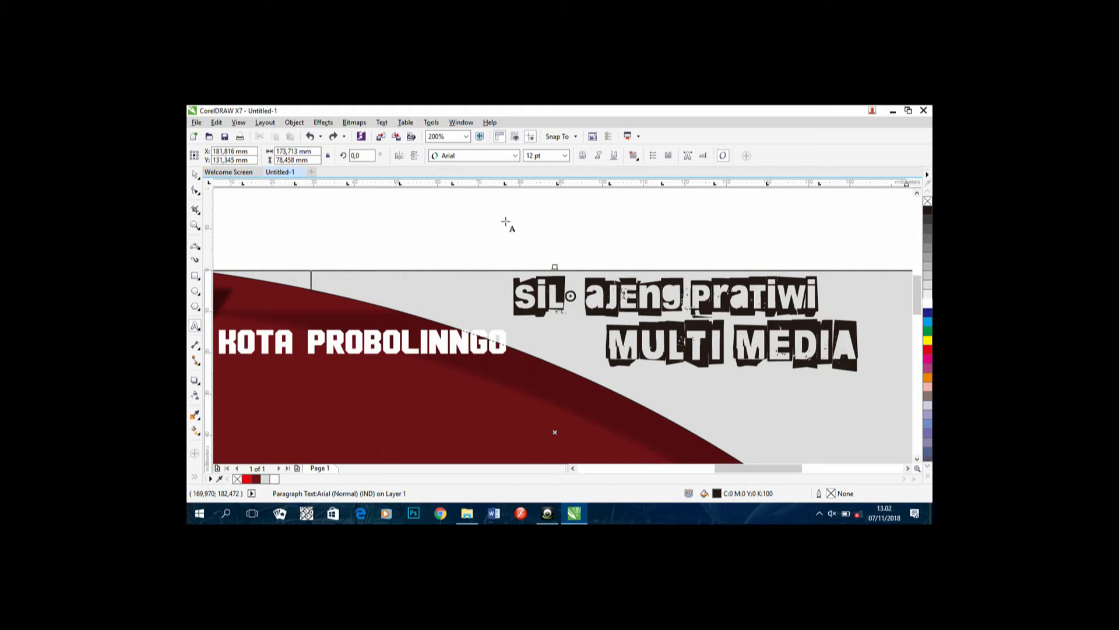
pyautogui.click(194, 175)
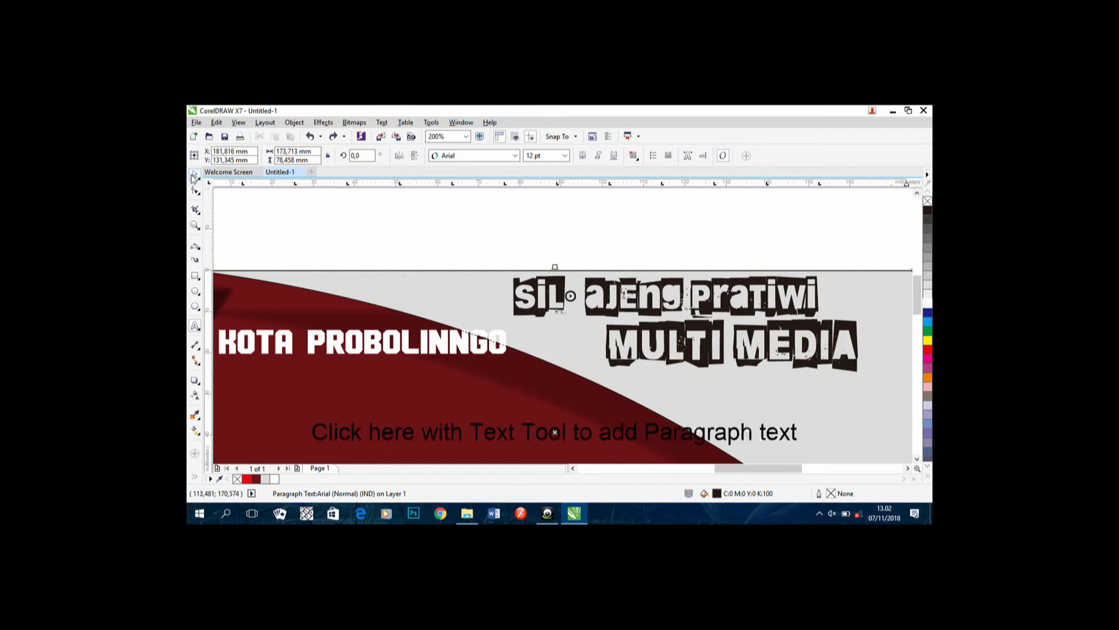
pyautogui.click(195, 326)
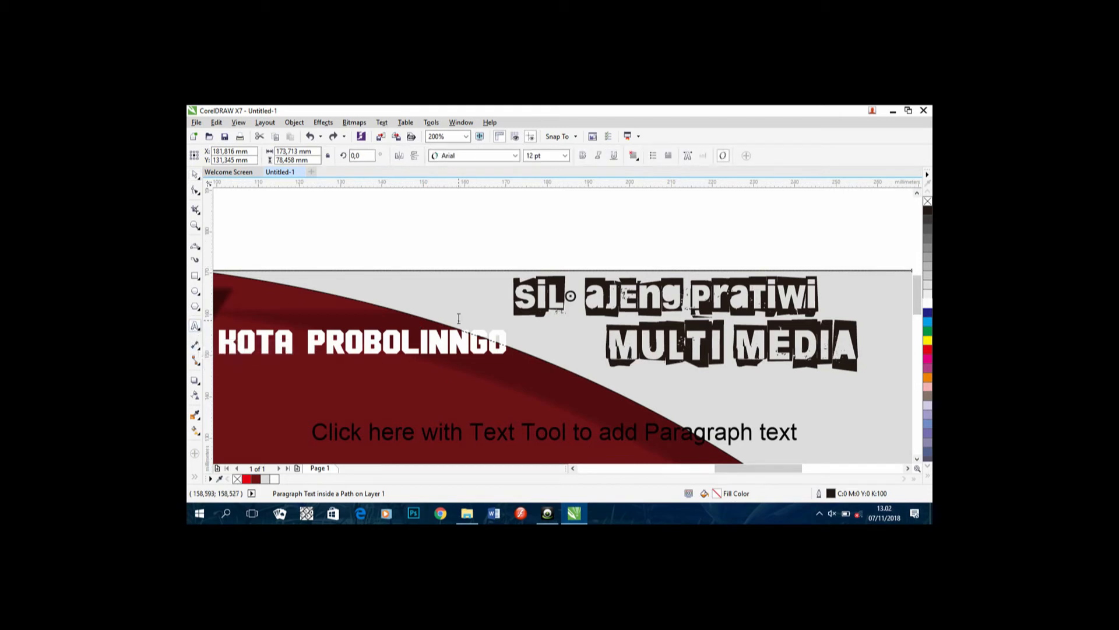
pyautogui.click(544, 301)
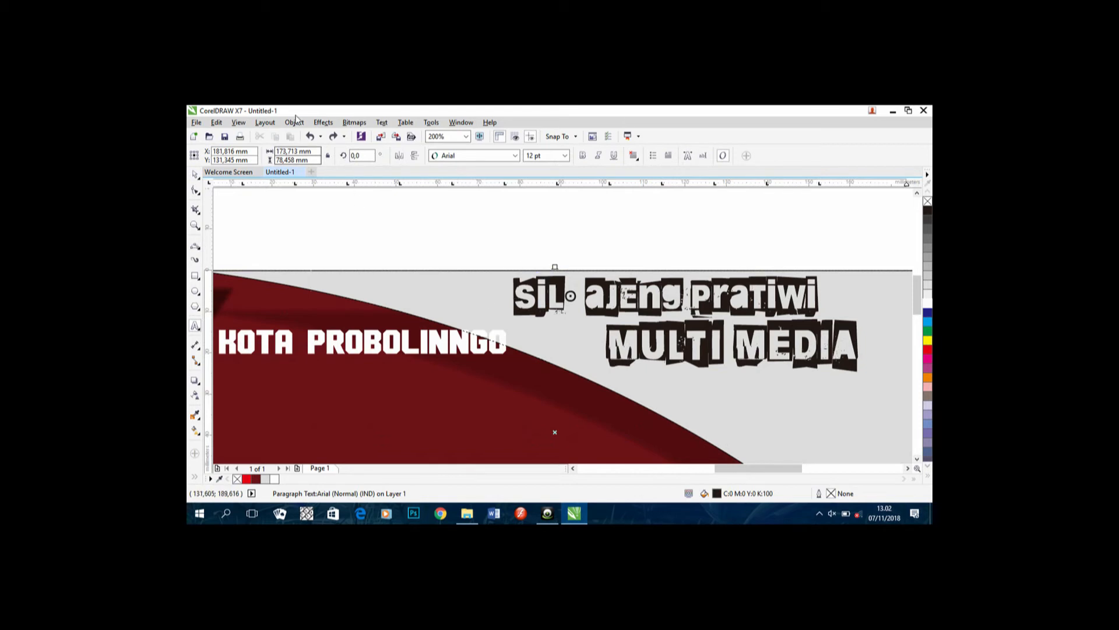
pyautogui.click(310, 135)
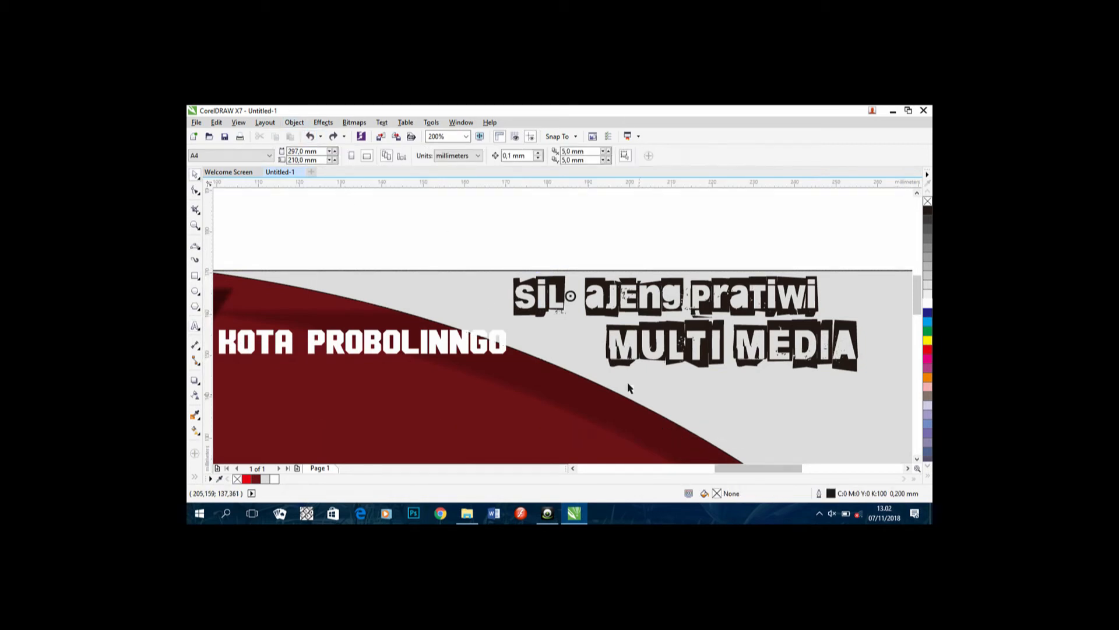
pyautogui.click(566, 296)
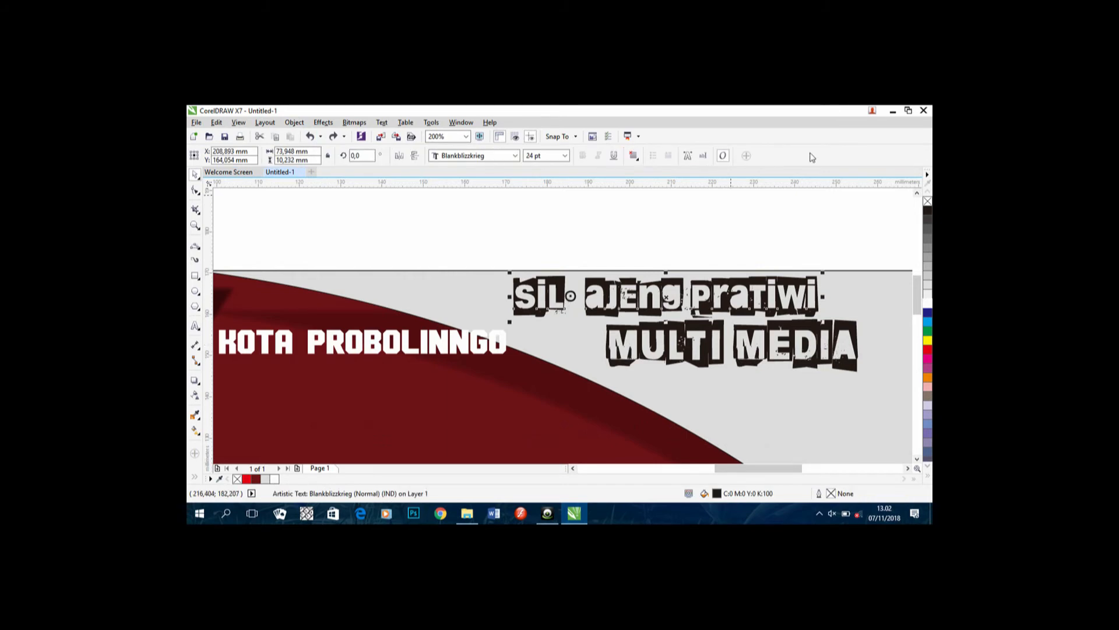
# Step: Place the caret after the first name and remove the extra space there
pyautogui.click(197, 325)
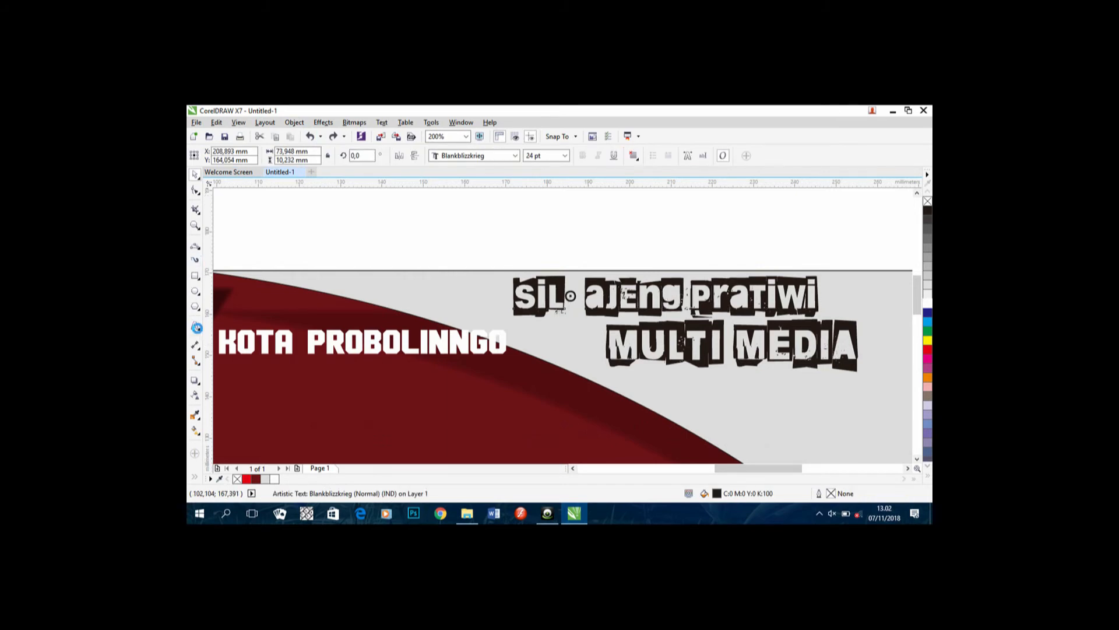
pyautogui.click(557, 307)
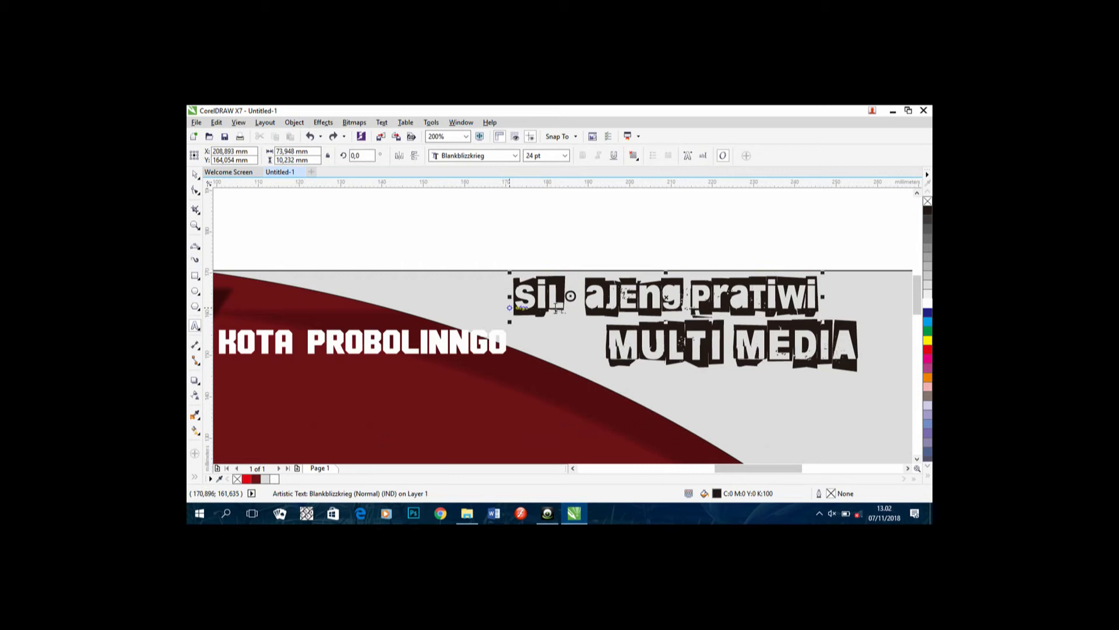
pyautogui.write('i')
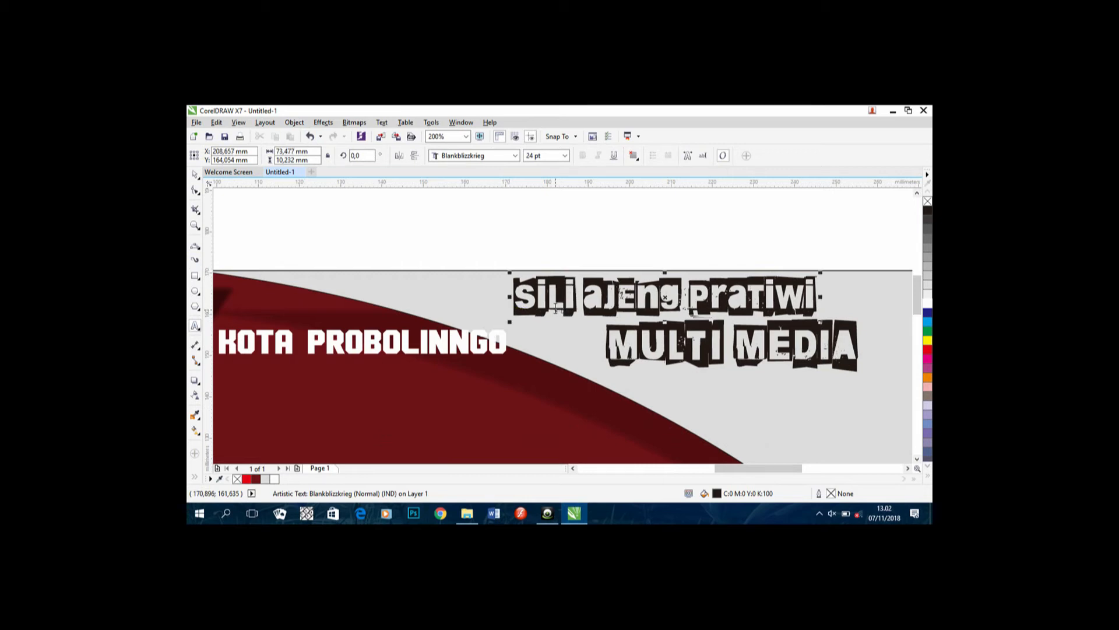
pyautogui.press('BackSpace')
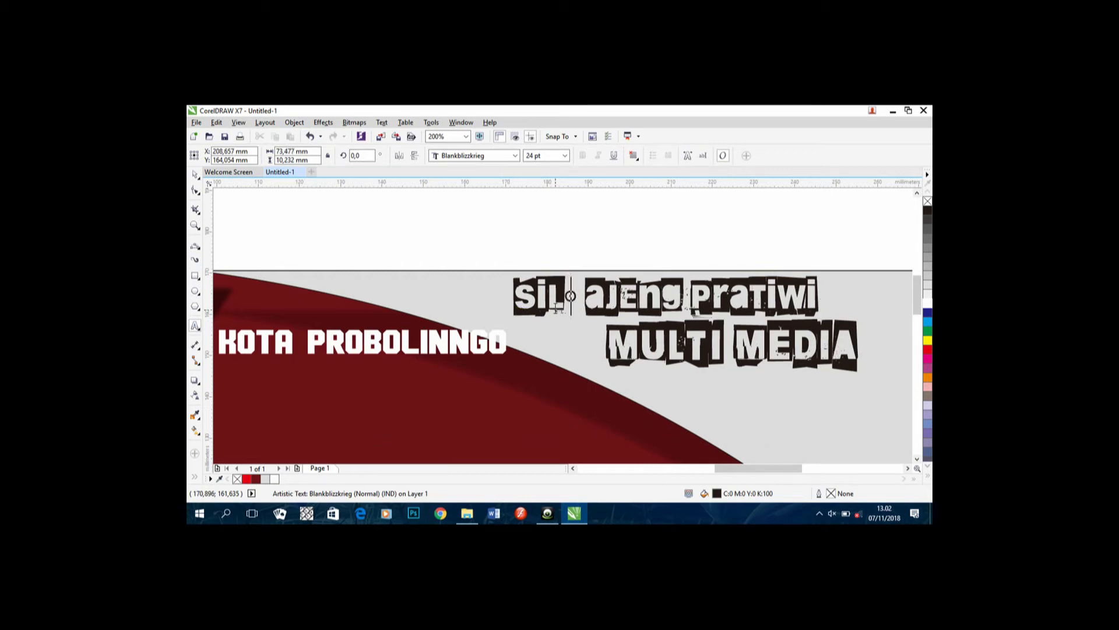
pyautogui.write('i')
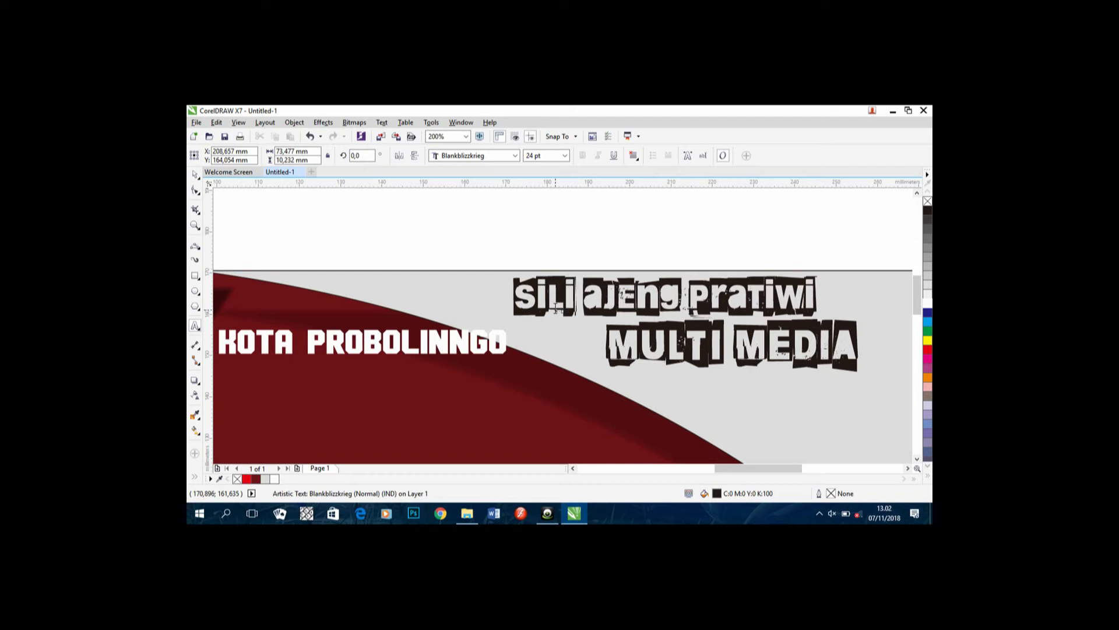
pyautogui.press('Delete')
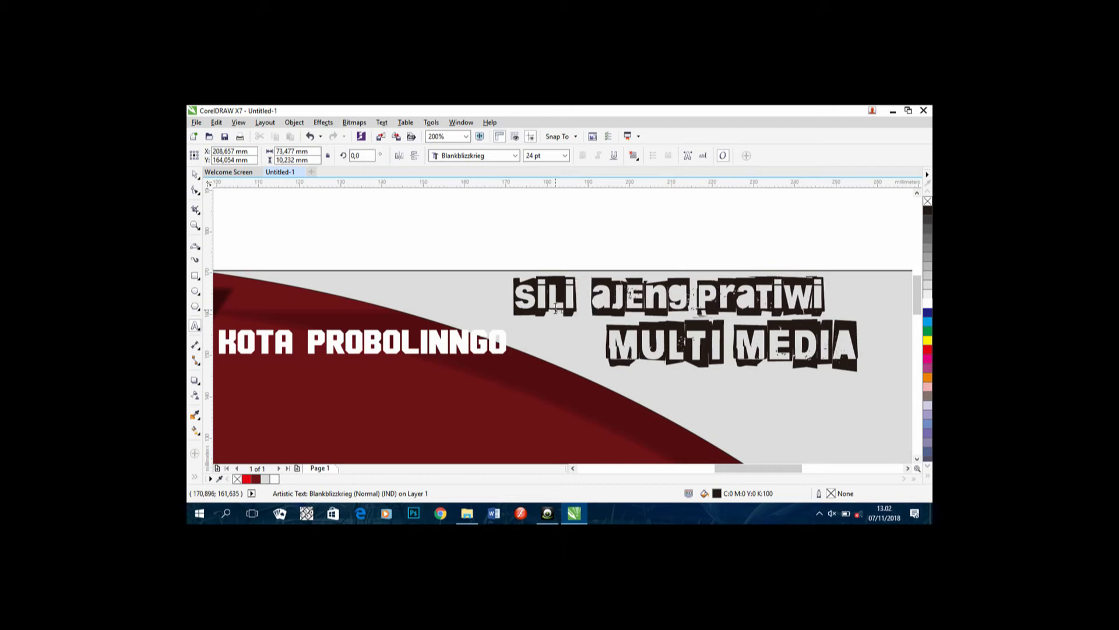
pyautogui.press('BackSpace')
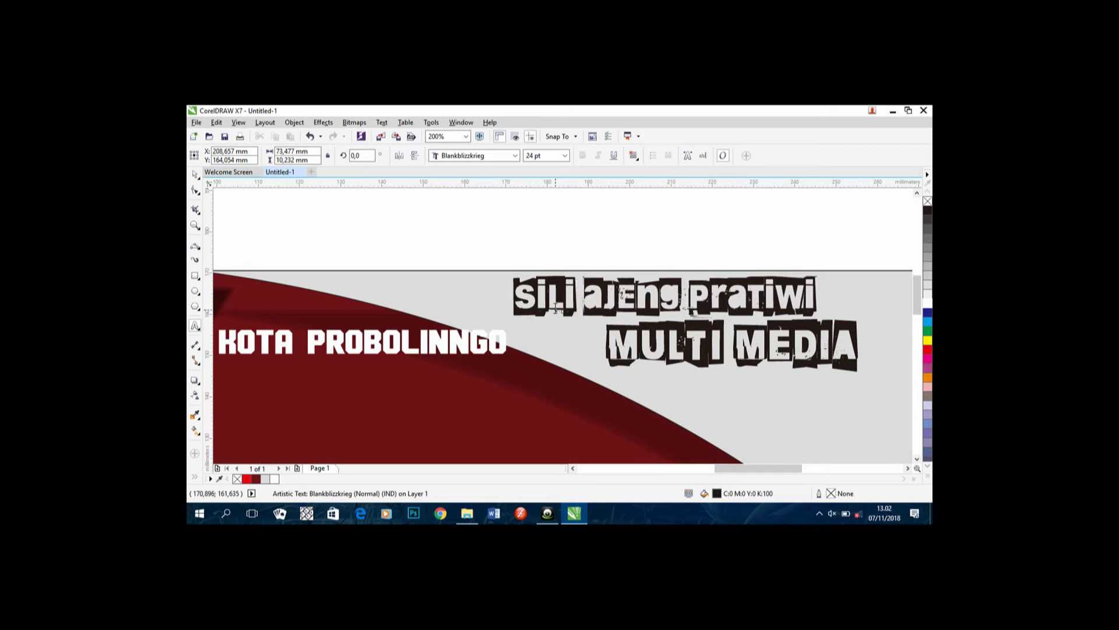
# Step: Insert spaces between the first name's letters, delete stray characters, and select the whole name line
pyautogui.press('Left')
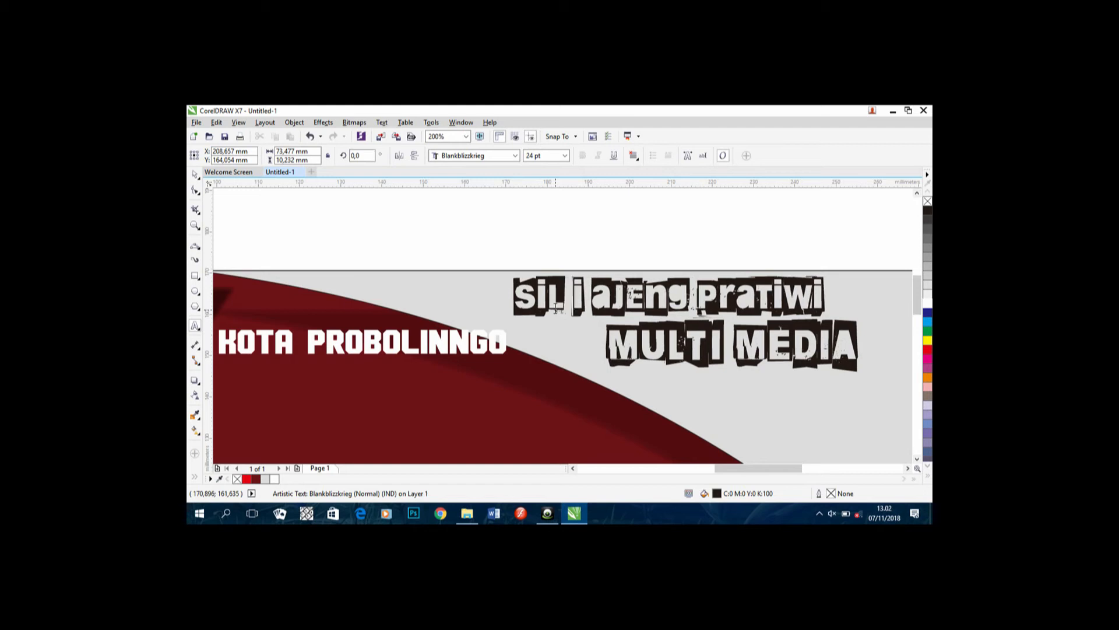
pyautogui.press('Left')
pyautogui.press('Left')
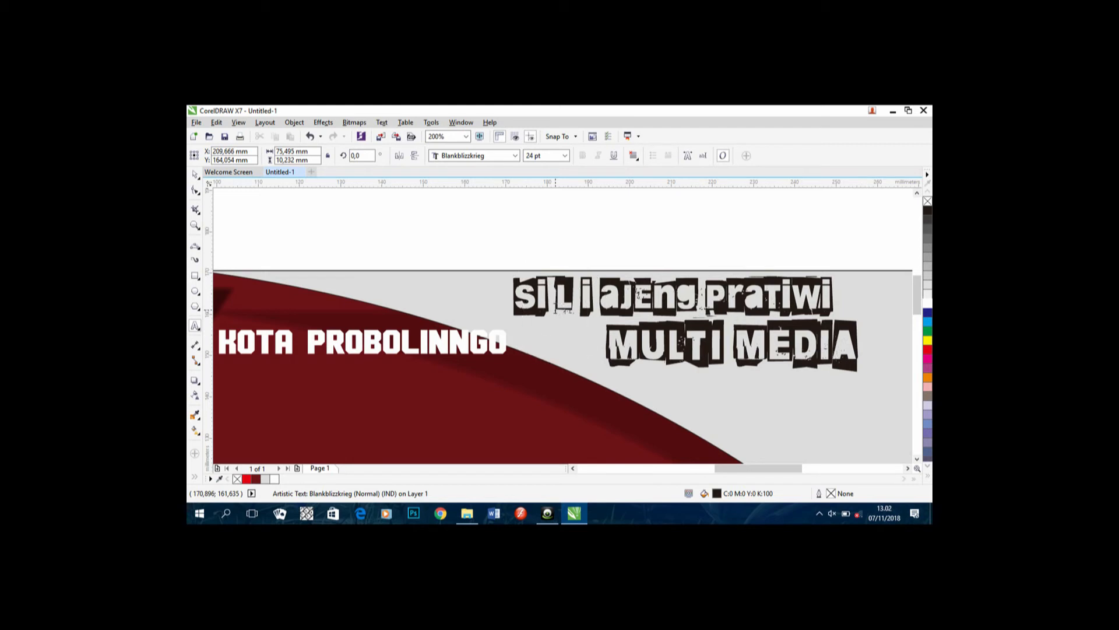
pyautogui.press('Left')
pyautogui.press('Left')
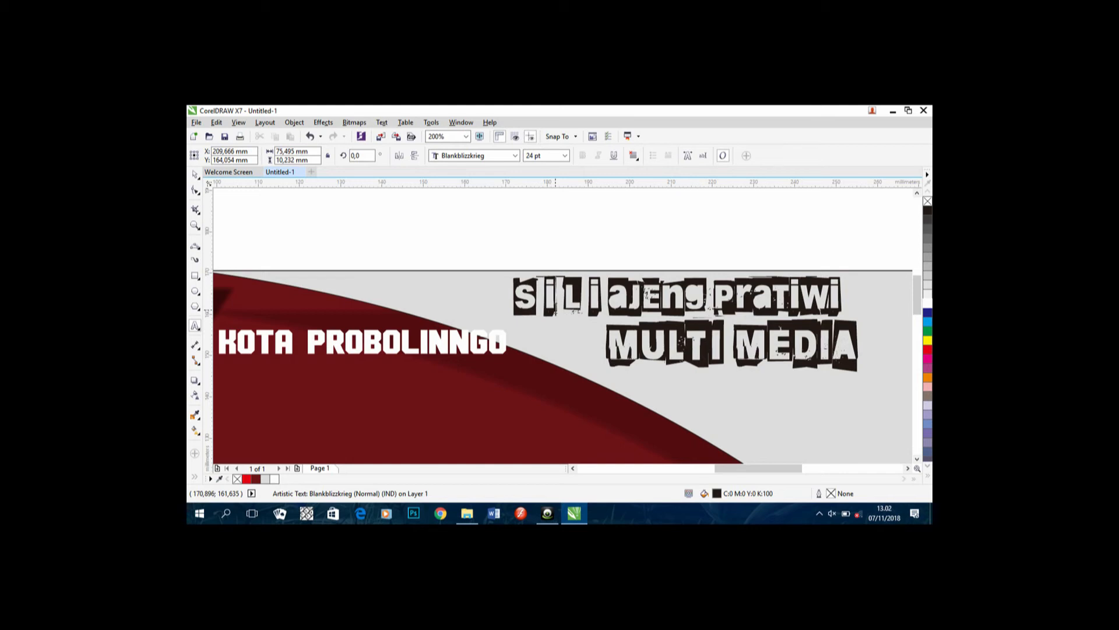
pyautogui.press('Right')
pyautogui.press('Right')
pyautogui.press('Delete')
pyautogui.write('i')
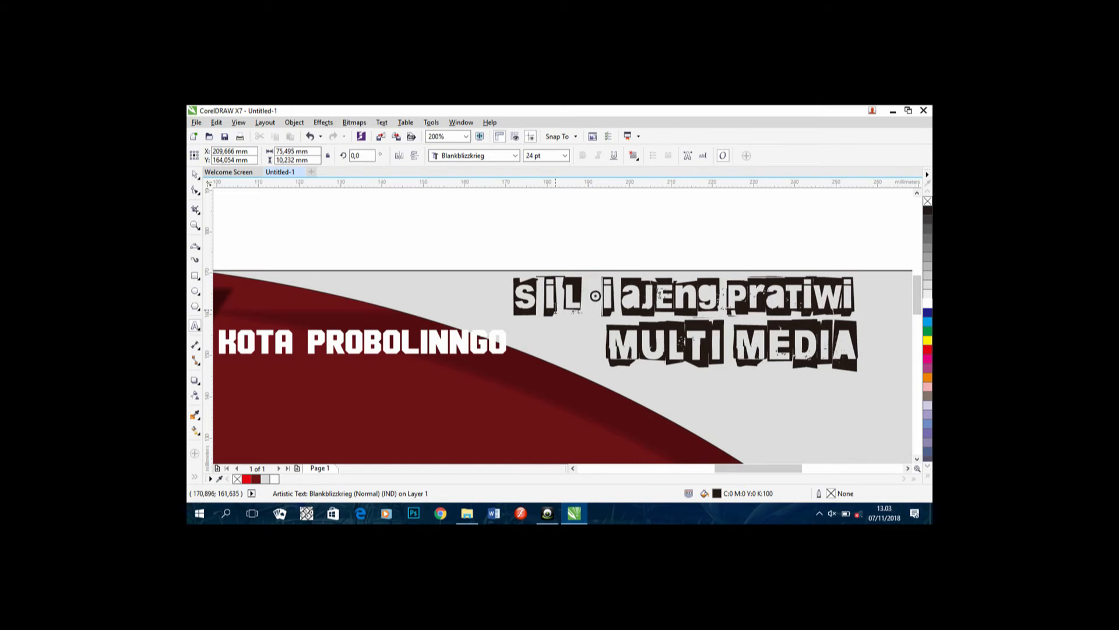
pyautogui.press('BackSpace')
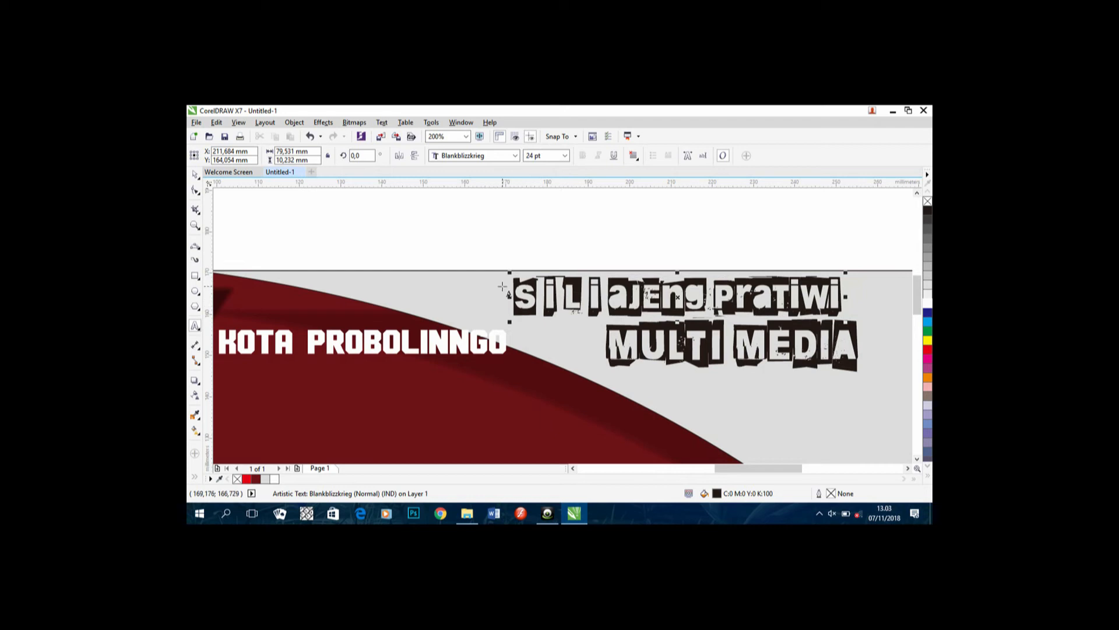
pyautogui.moveTo(515, 295); pyautogui.dragTo(862, 376)
# Step: Set the name line in Bodoni MT Poster Compressed and add the missing 'f'
pyautogui.click(515, 155)
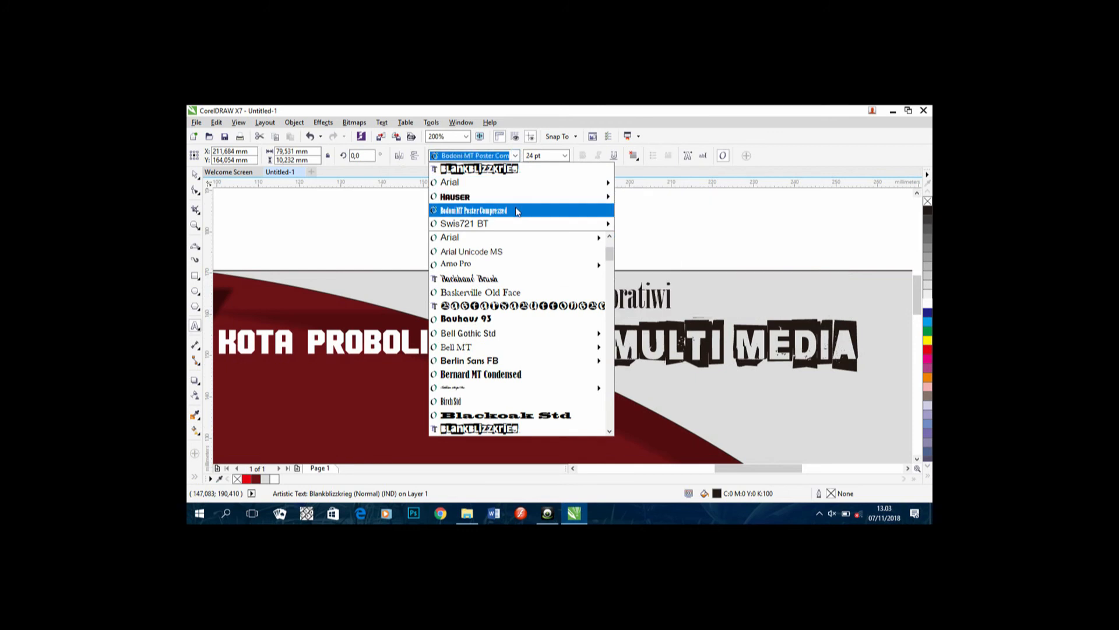
pyautogui.click(518, 211)
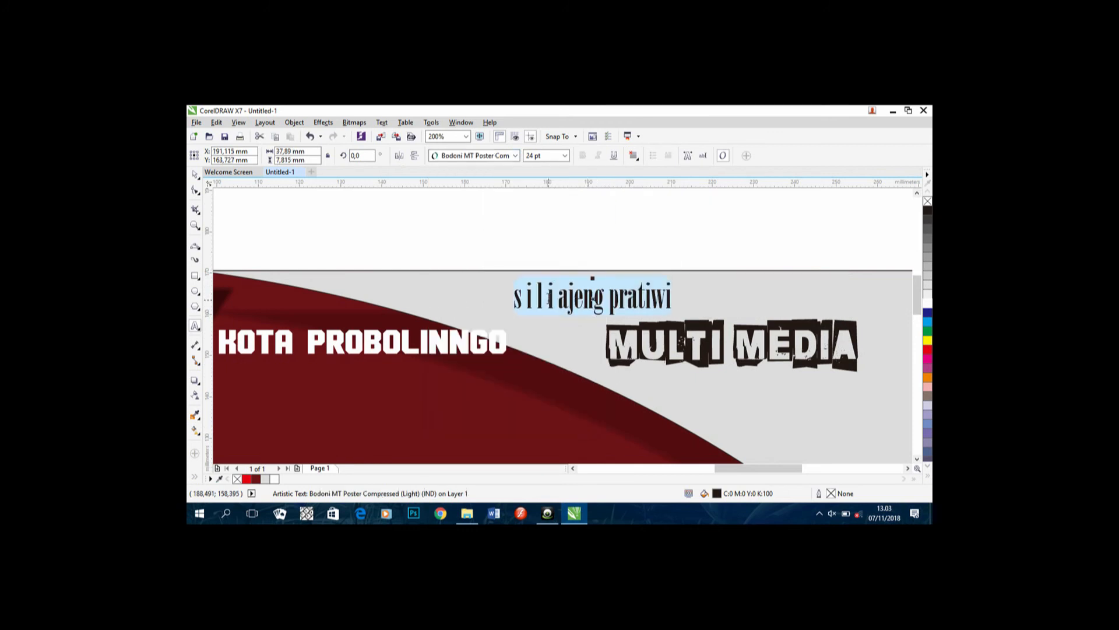
pyautogui.write('f')
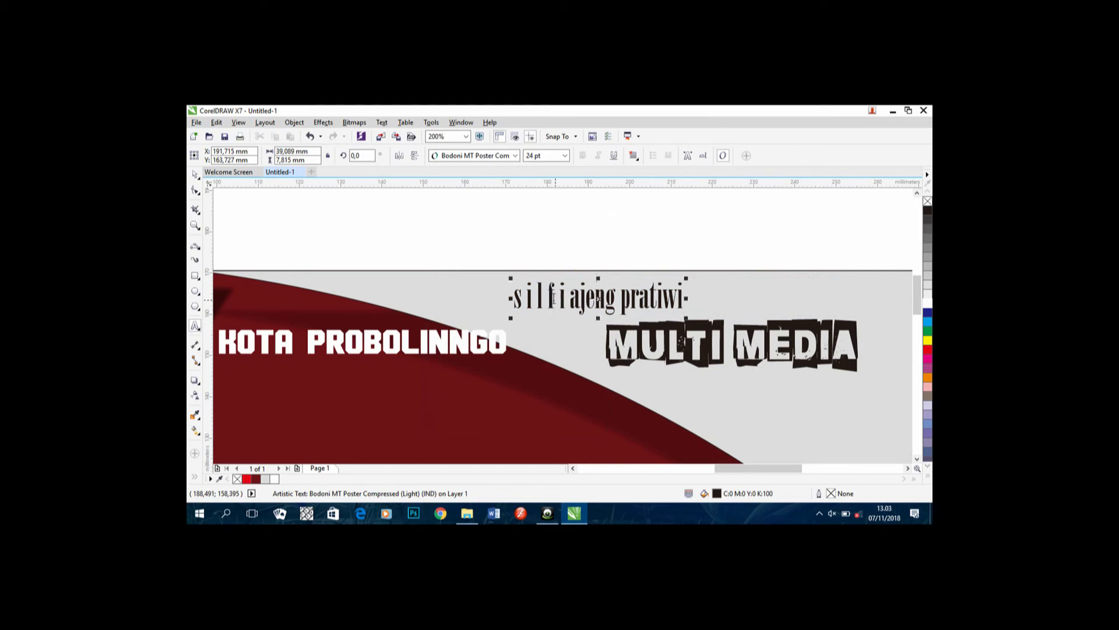
# Step: Try Hauser on the name's last two words, revert to Bodoni, and enlarge the name about 18%
pyautogui.moveTo(571, 300); pyautogui.dragTo(689, 299)
pyautogui.click(505, 155)
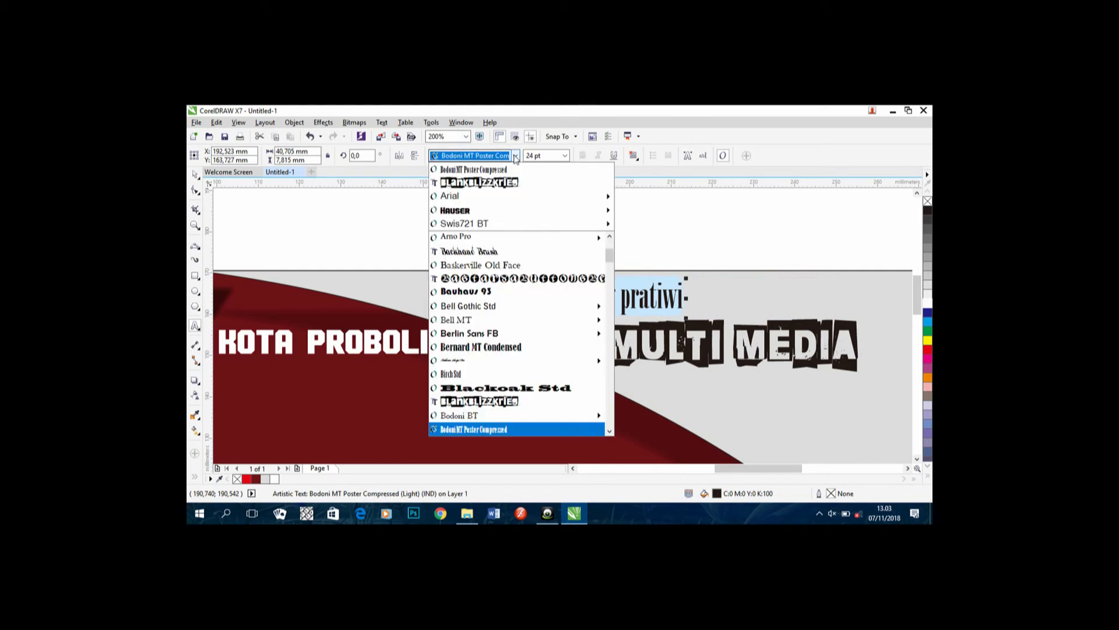
pyautogui.click(498, 215)
pyautogui.scroll(-2, 596, 353)
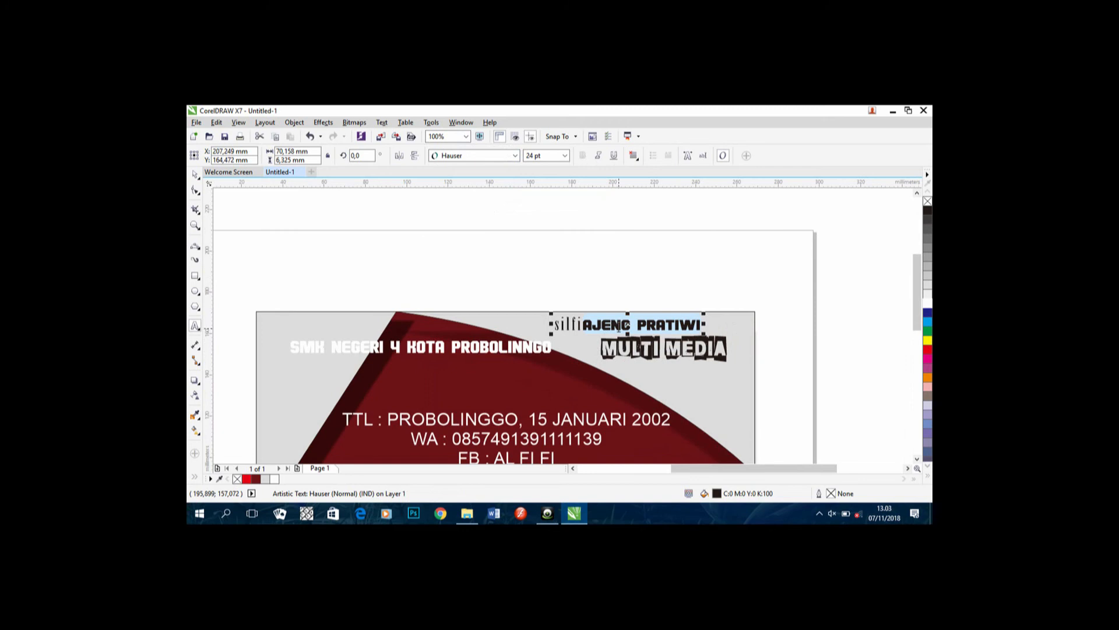
pyautogui.click(515, 156)
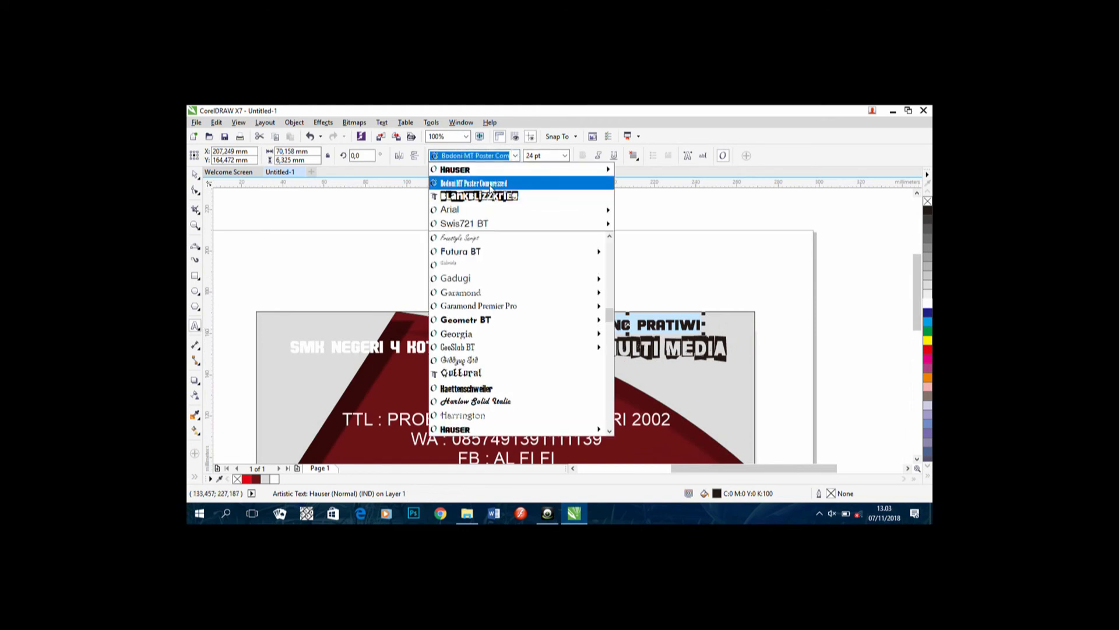
pyautogui.click(492, 184)
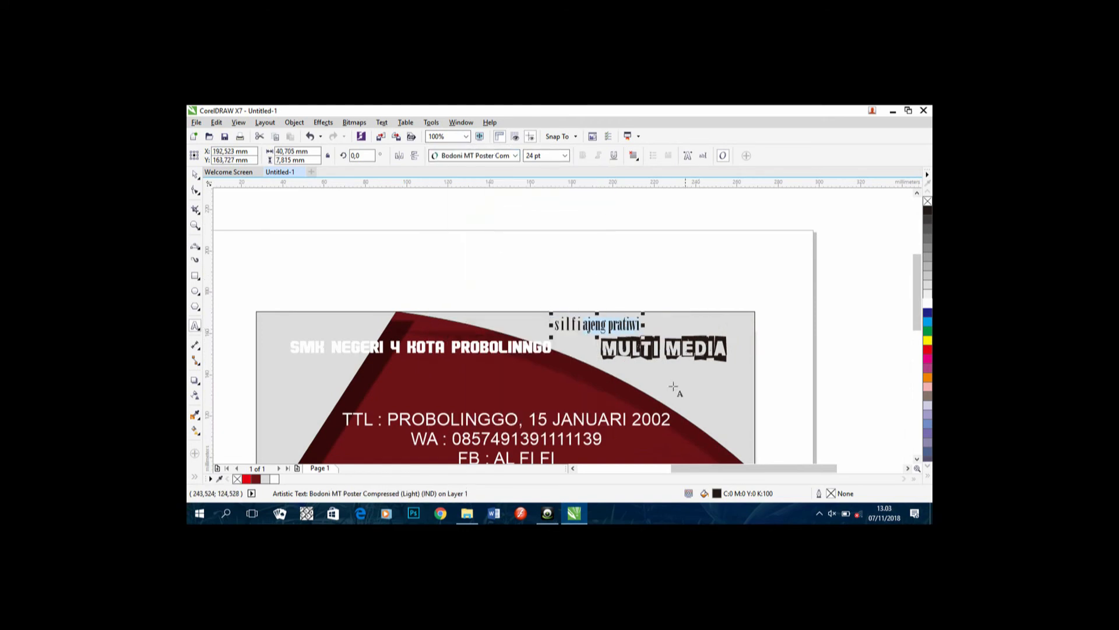
pyautogui.scroll(-3, 675, 388)
pyautogui.moveTo(632, 236); pyautogui.dragTo(542, 234)
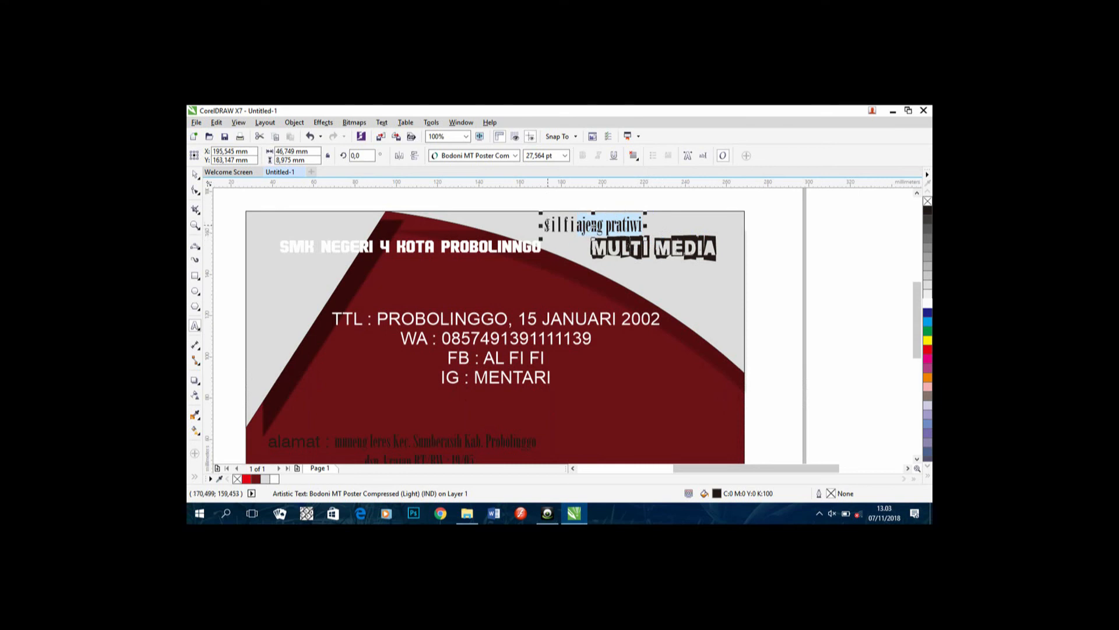
pyautogui.moveTo(547, 220); pyautogui.dragTo(546, 221)
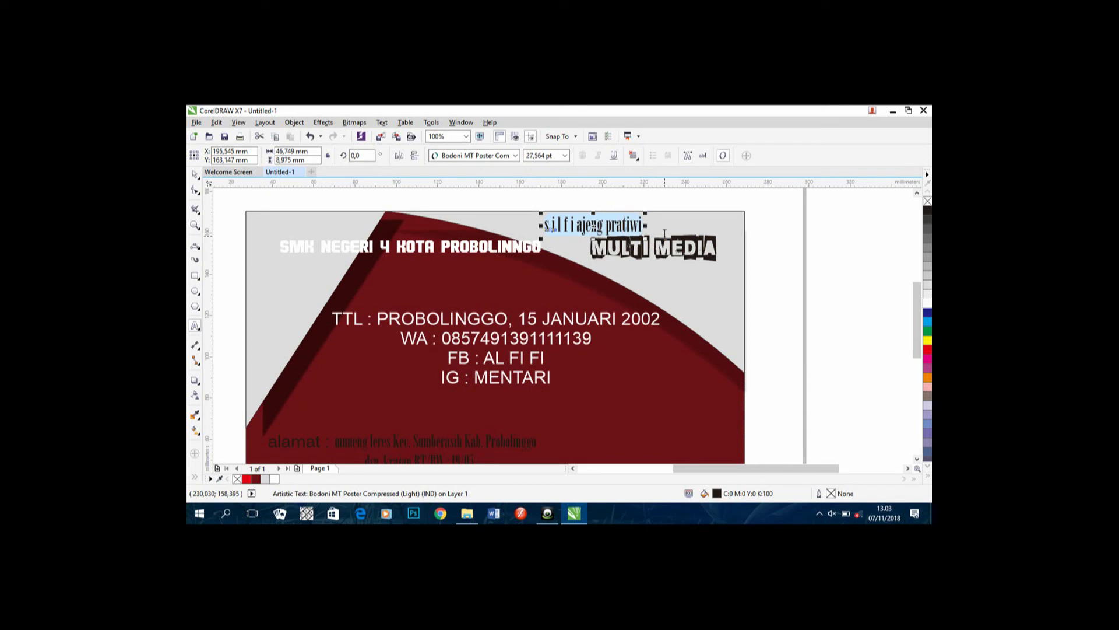
# Step: Convert the selected name line to UPPERCASE with Change Case (Shift+F3)
pyautogui.hotkey('shift', 'F3')
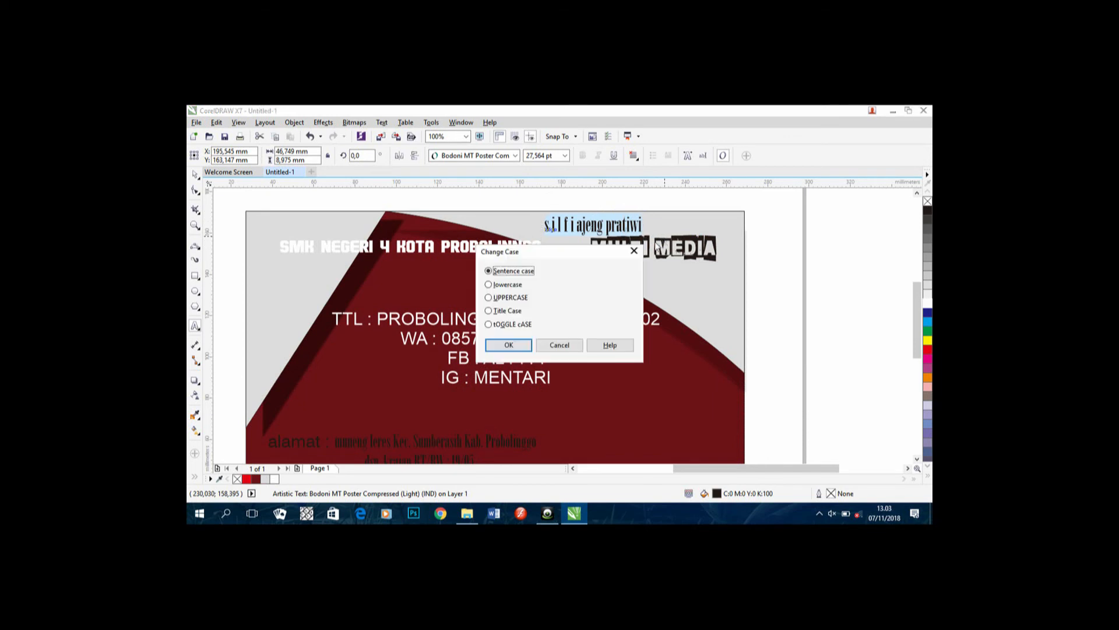
pyautogui.click(542, 299)
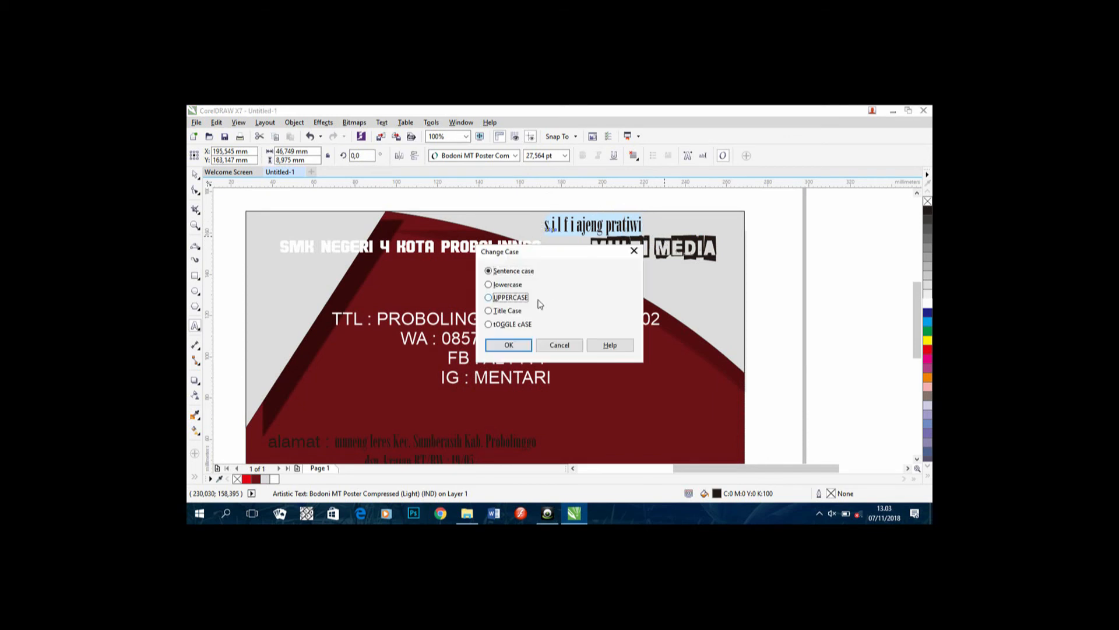
pyautogui.click(510, 348)
pyautogui.scroll(-1, 584, 244)
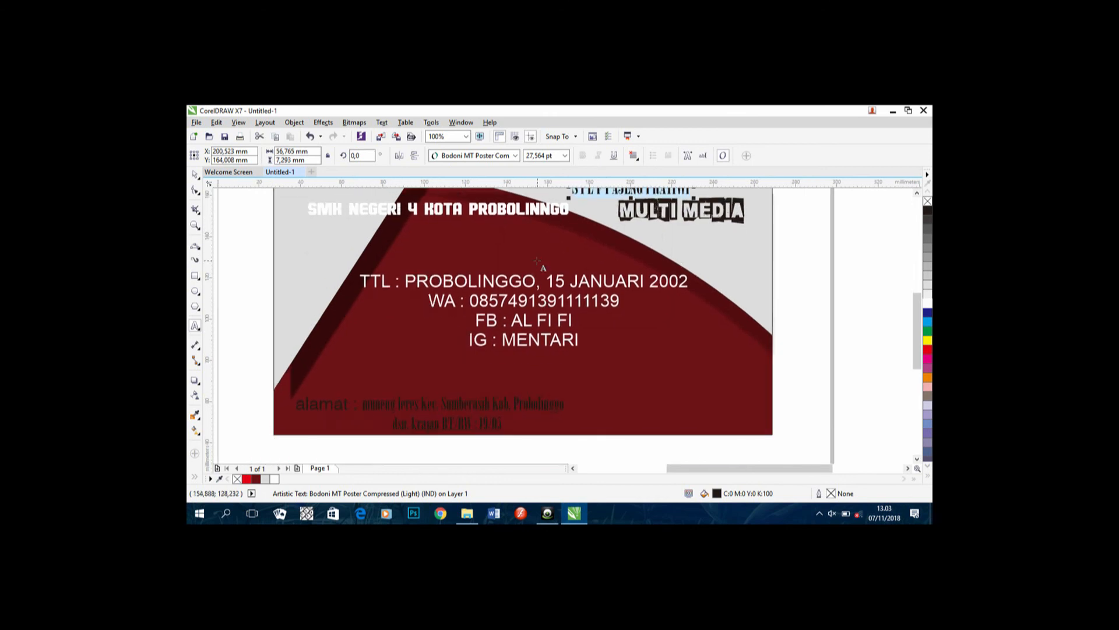
pyautogui.scroll(-1, 537, 260)
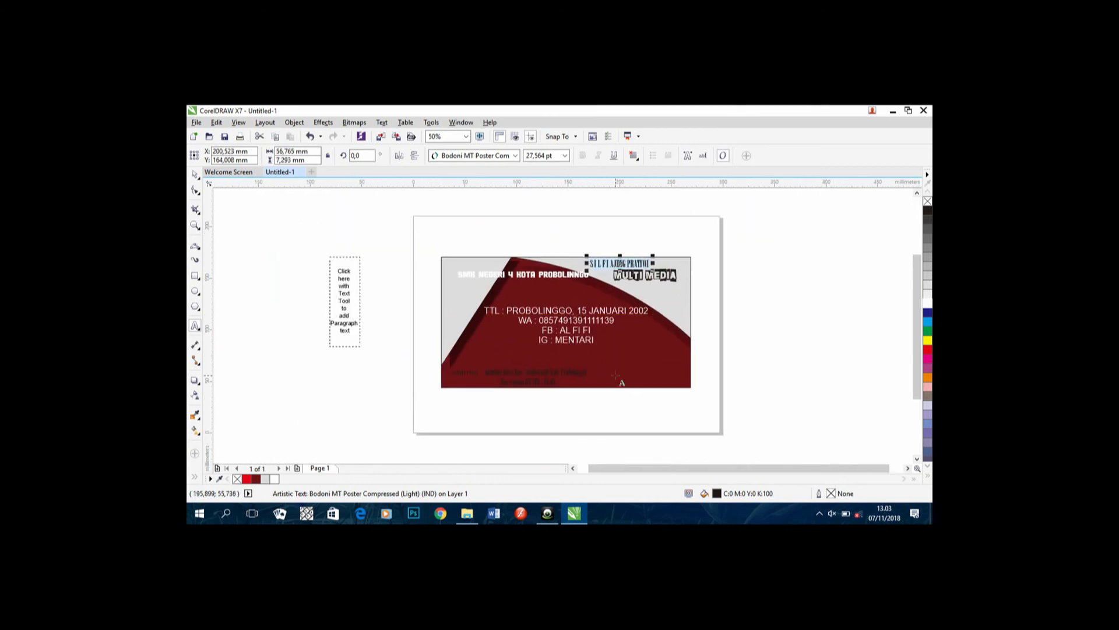
pyautogui.scroll(1, 615, 374)
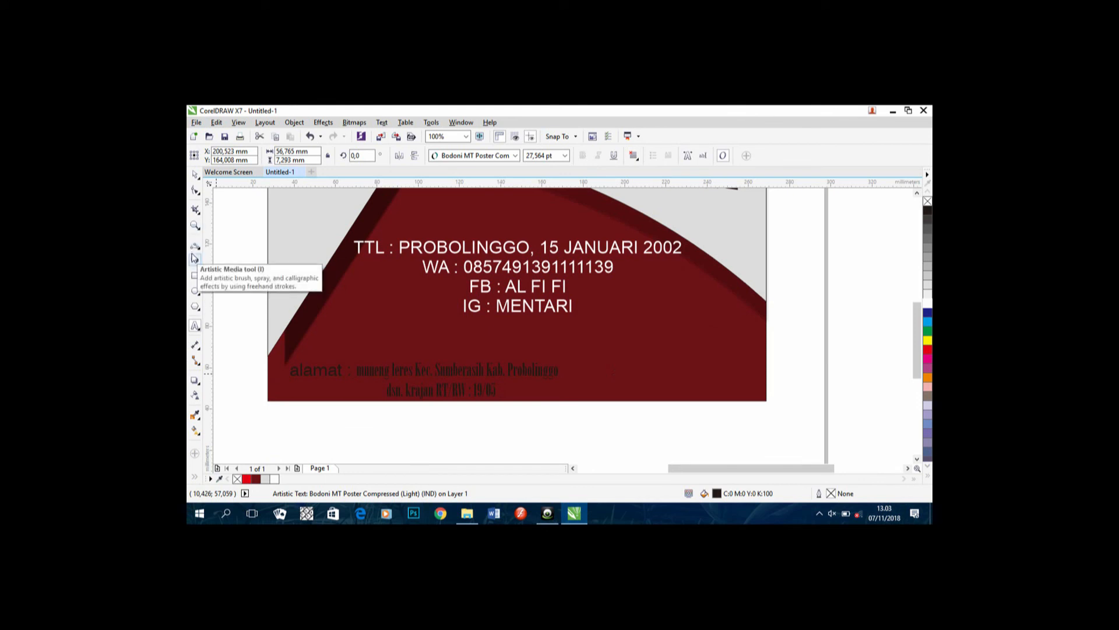
pyautogui.click(193, 249)
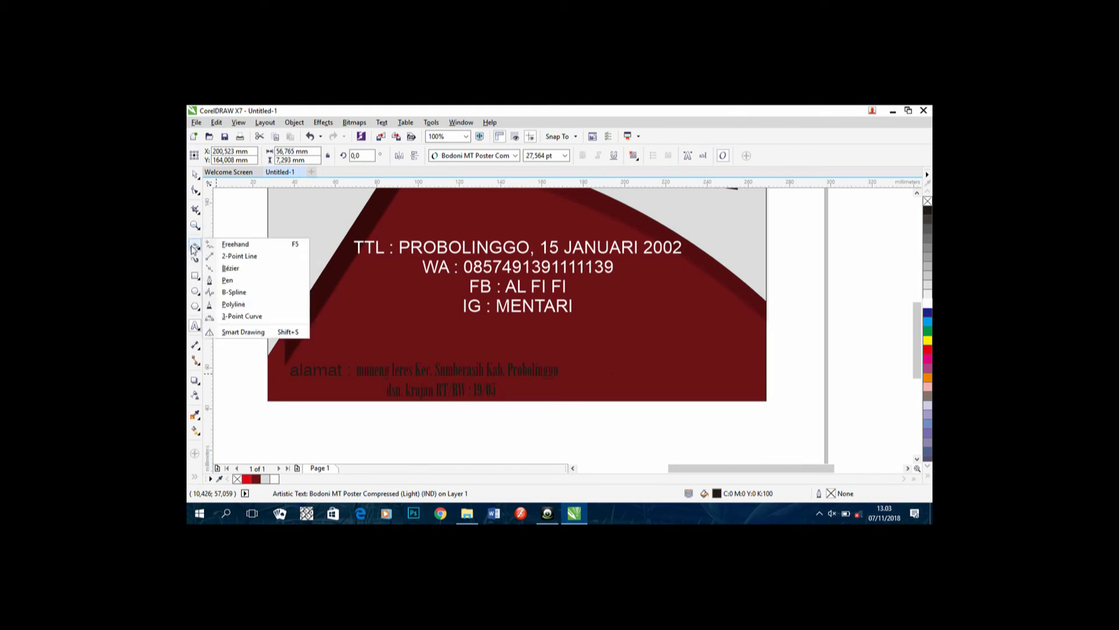
pyautogui.click(194, 248)
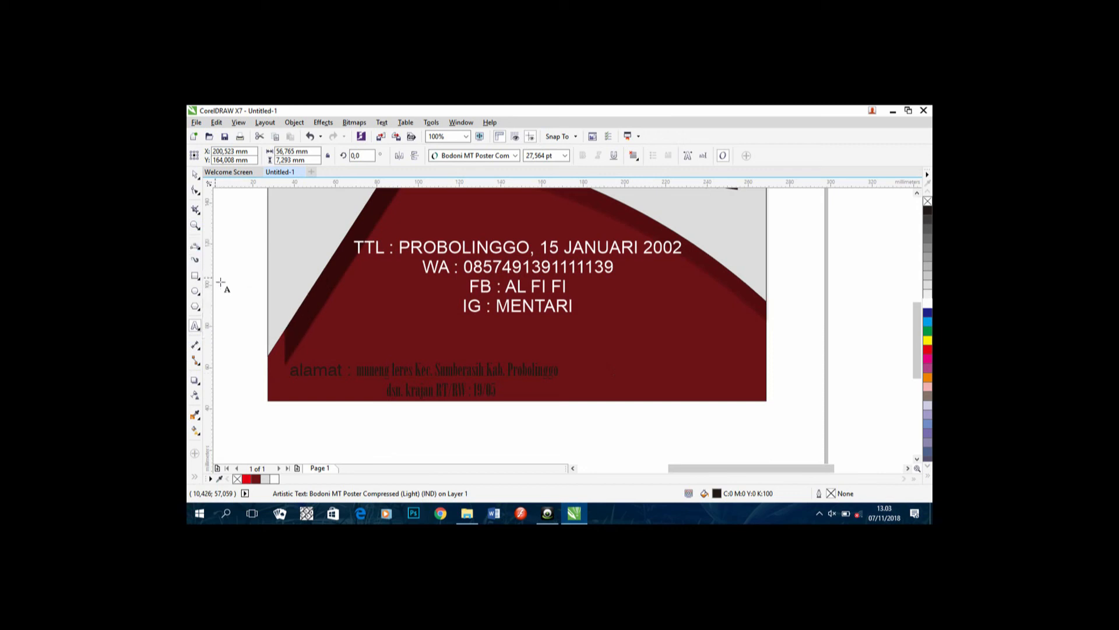
pyautogui.click(200, 250)
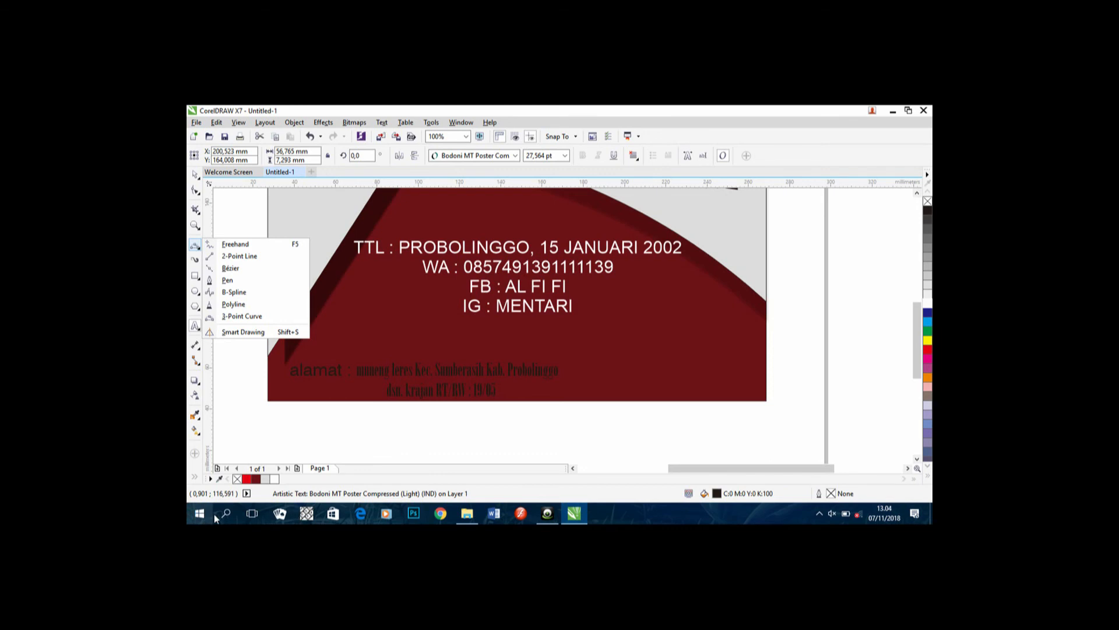
pyautogui.click(530, 417)
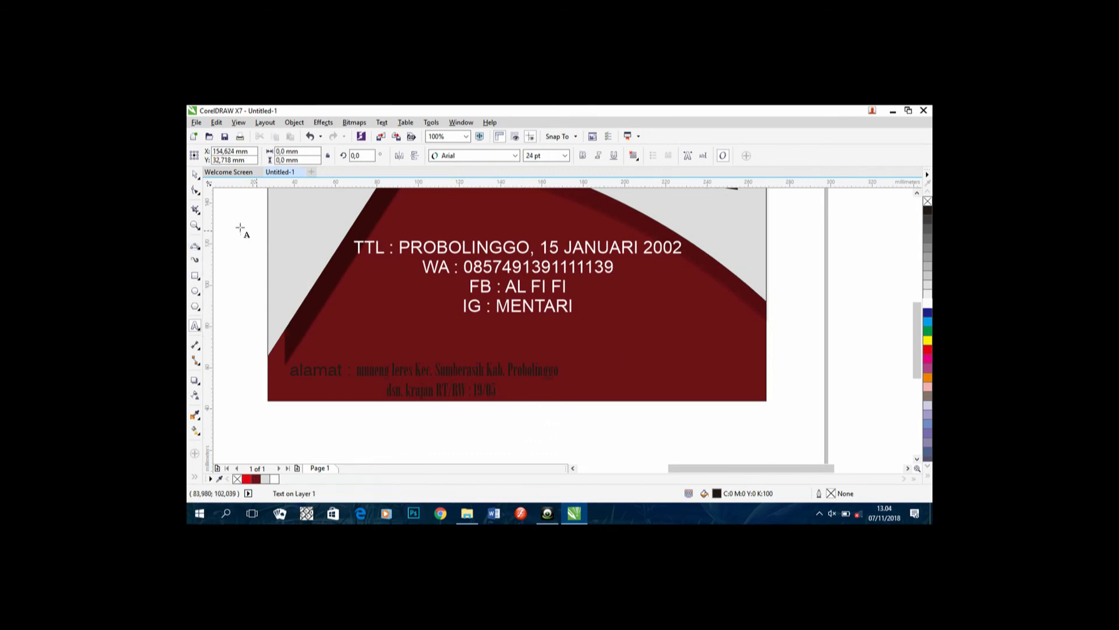
pyautogui.click(200, 250)
pyautogui.click(198, 261)
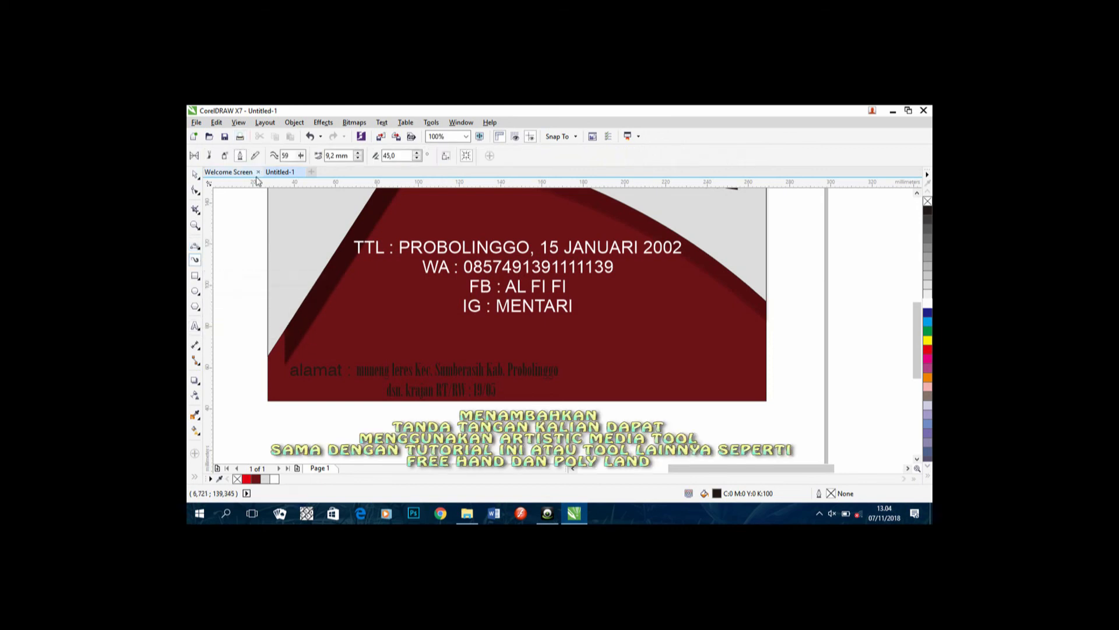
# Step: Undo a trial stroke, then draw a black brush signature at the card's lower right and select it
pyautogui.moveTo(406, 323); pyautogui.dragTo(322, 314)
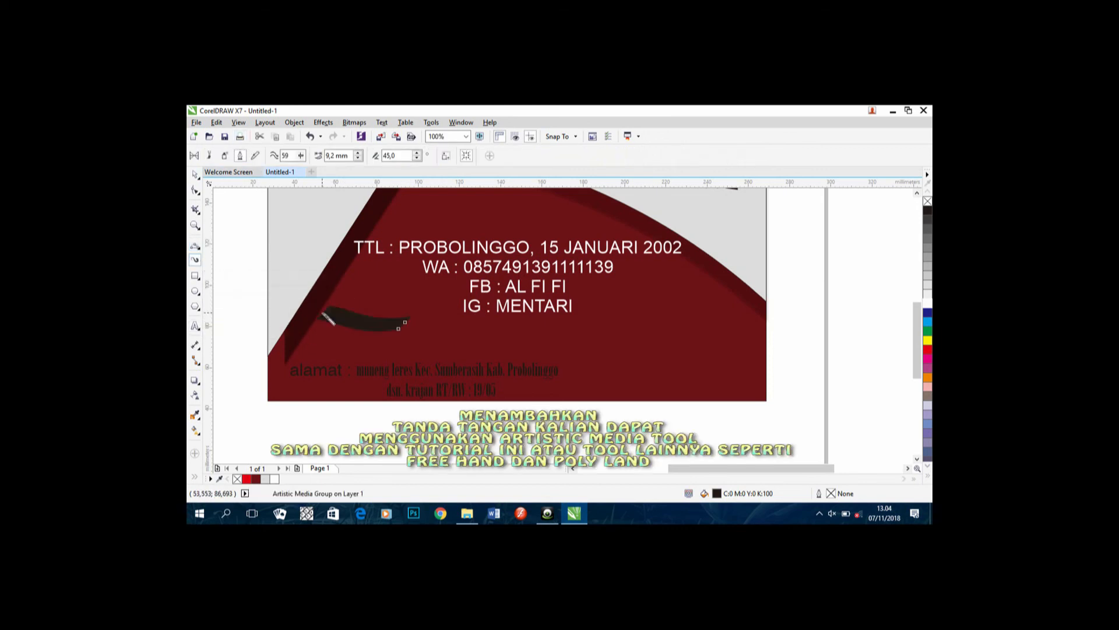
pyautogui.hotkey('ctrl', 'z')
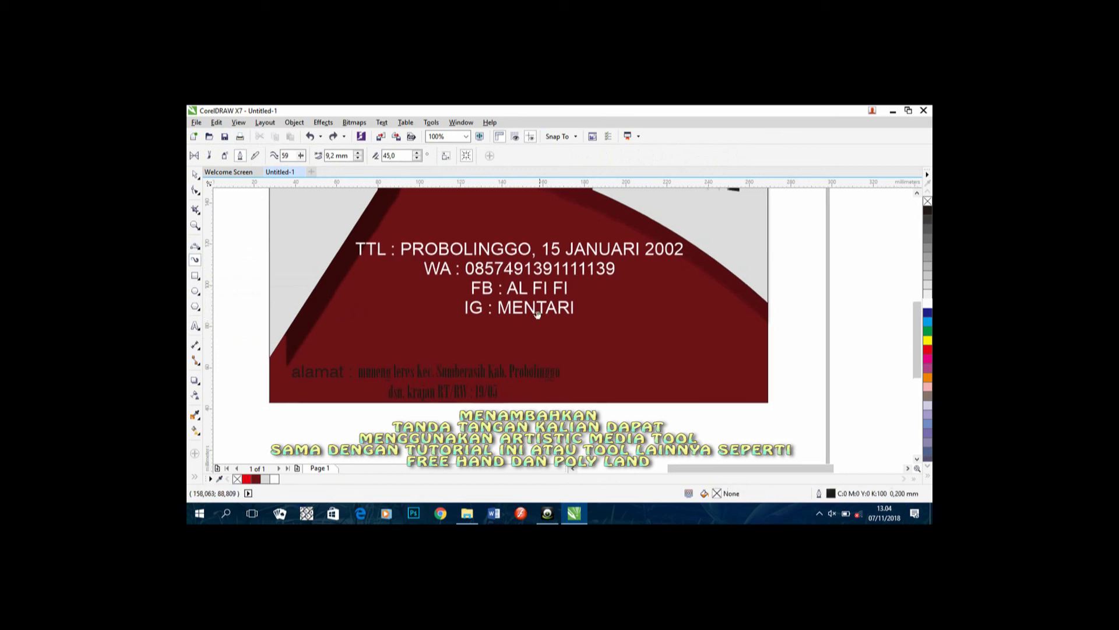
pyautogui.moveTo(653, 369)
pyautogui.mouseDown()
pyautogui.moveTo(617, 429)
pyautogui.moveTo(635, 422)
pyautogui.moveTo(660, 376)
pyautogui.moveTo(647, 417)
pyautogui.moveTo(666, 392)
pyautogui.moveTo(684, 404)
pyautogui.moveTo(712, 356)
pyautogui.moveTo(669, 446)
pyautogui.moveTo(724, 416)
pyautogui.mouseUp()
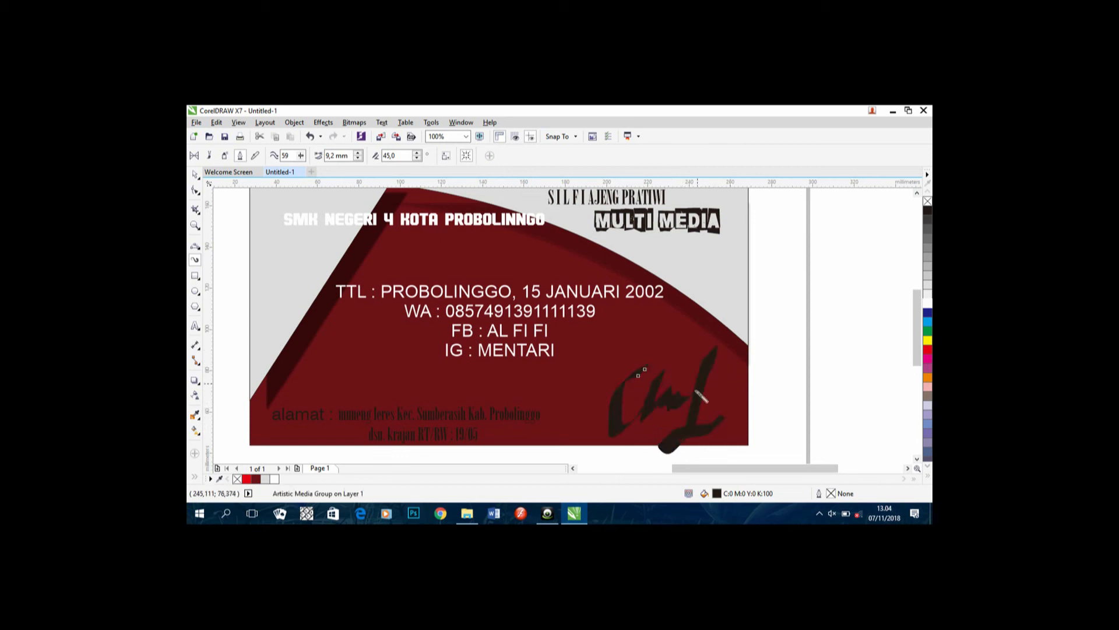
pyautogui.scroll(-1, 695, 411)
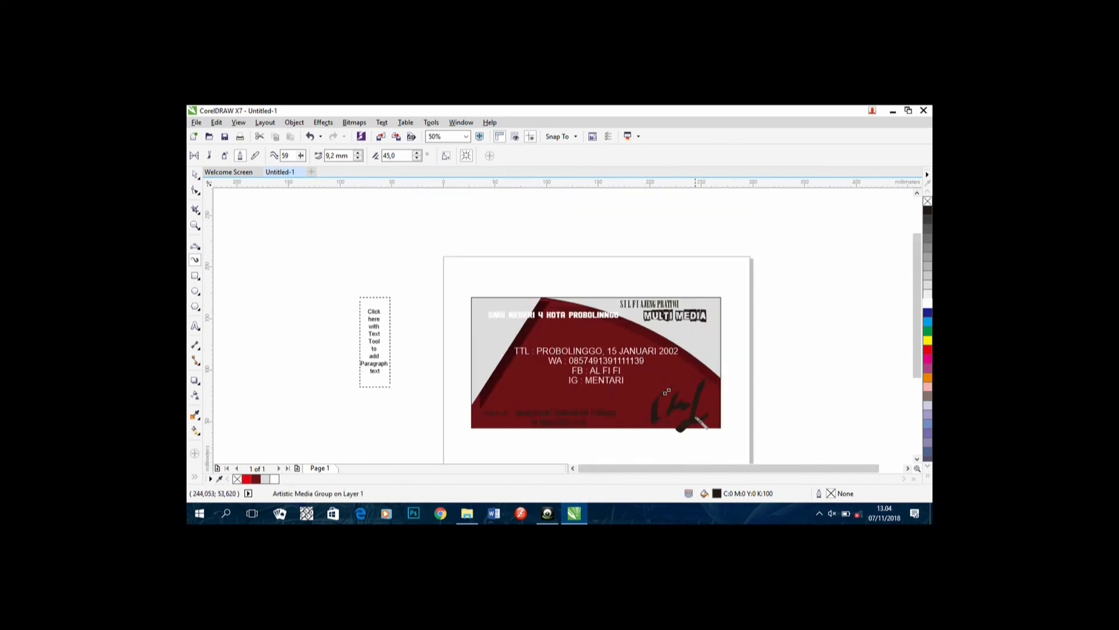
pyautogui.click(196, 175)
pyautogui.click(710, 442)
pyautogui.moveTo(708, 422)
pyautogui.mouseDown()
pyautogui.moveTo(697, 411)
pyautogui.moveTo(689, 430)
pyautogui.mouseUp()
pyautogui.click(680, 396)
pyautogui.click(698, 424)
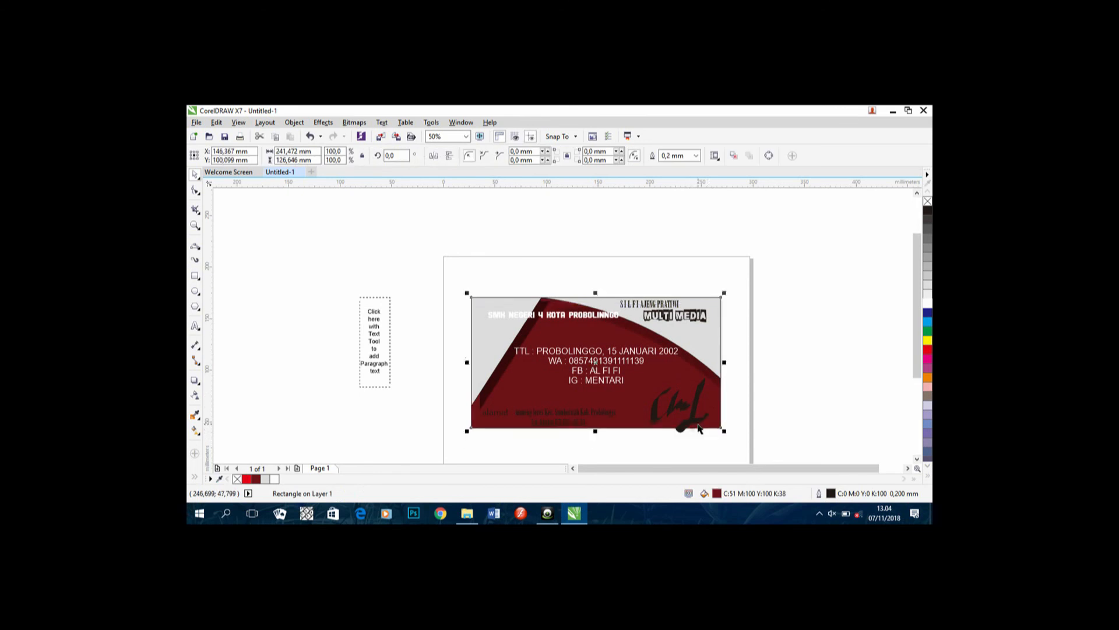
# Step: Shrink the signature to about 85%, move it right and down, and halve its height
pyautogui.scroll(2, 698, 424)
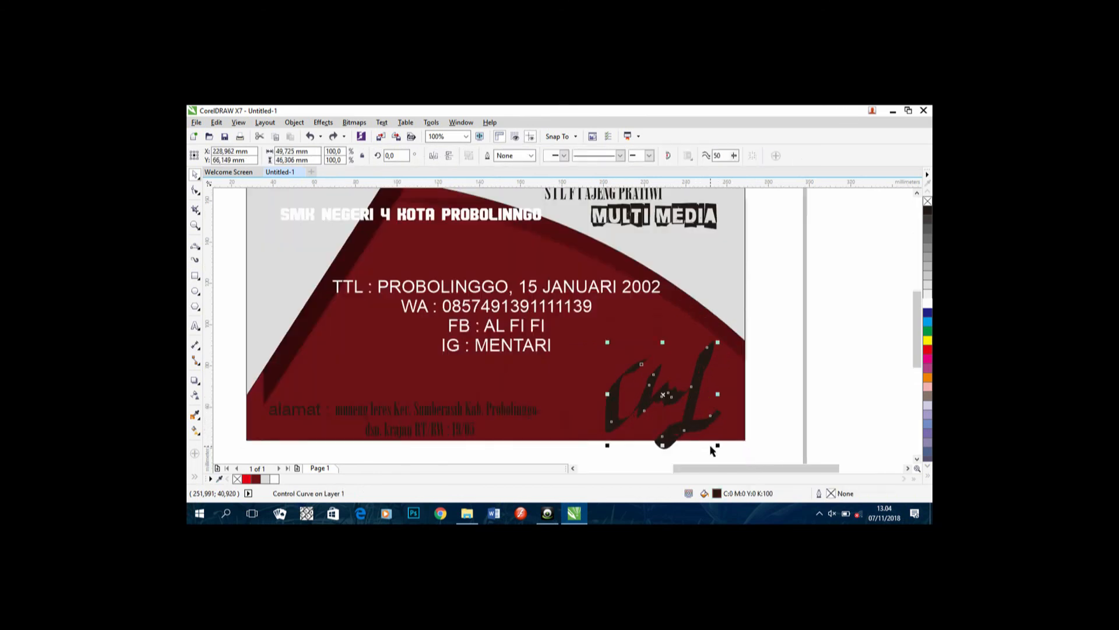
pyautogui.moveTo(716, 446); pyautogui.dragTo(710, 435)
pyautogui.moveTo(657, 386); pyautogui.dragTo(691, 395)
pyautogui.moveTo(688, 351); pyautogui.dragTo(684, 401)
pyautogui.click(750, 386)
pyautogui.scroll(-2, 606, 344)
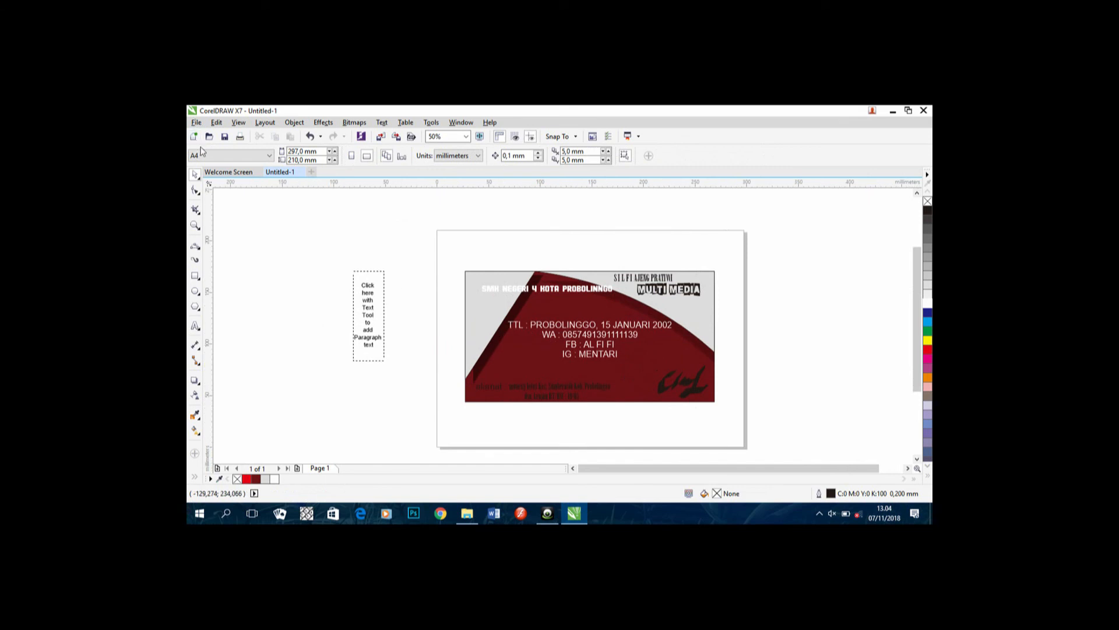
pyautogui.moveTo(553, 517)
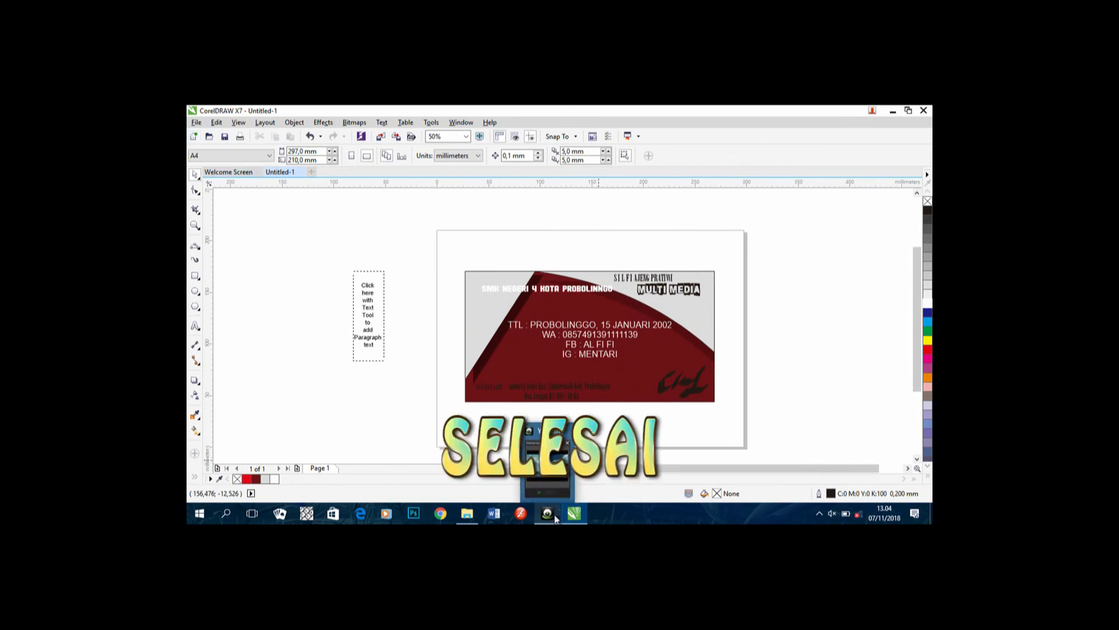